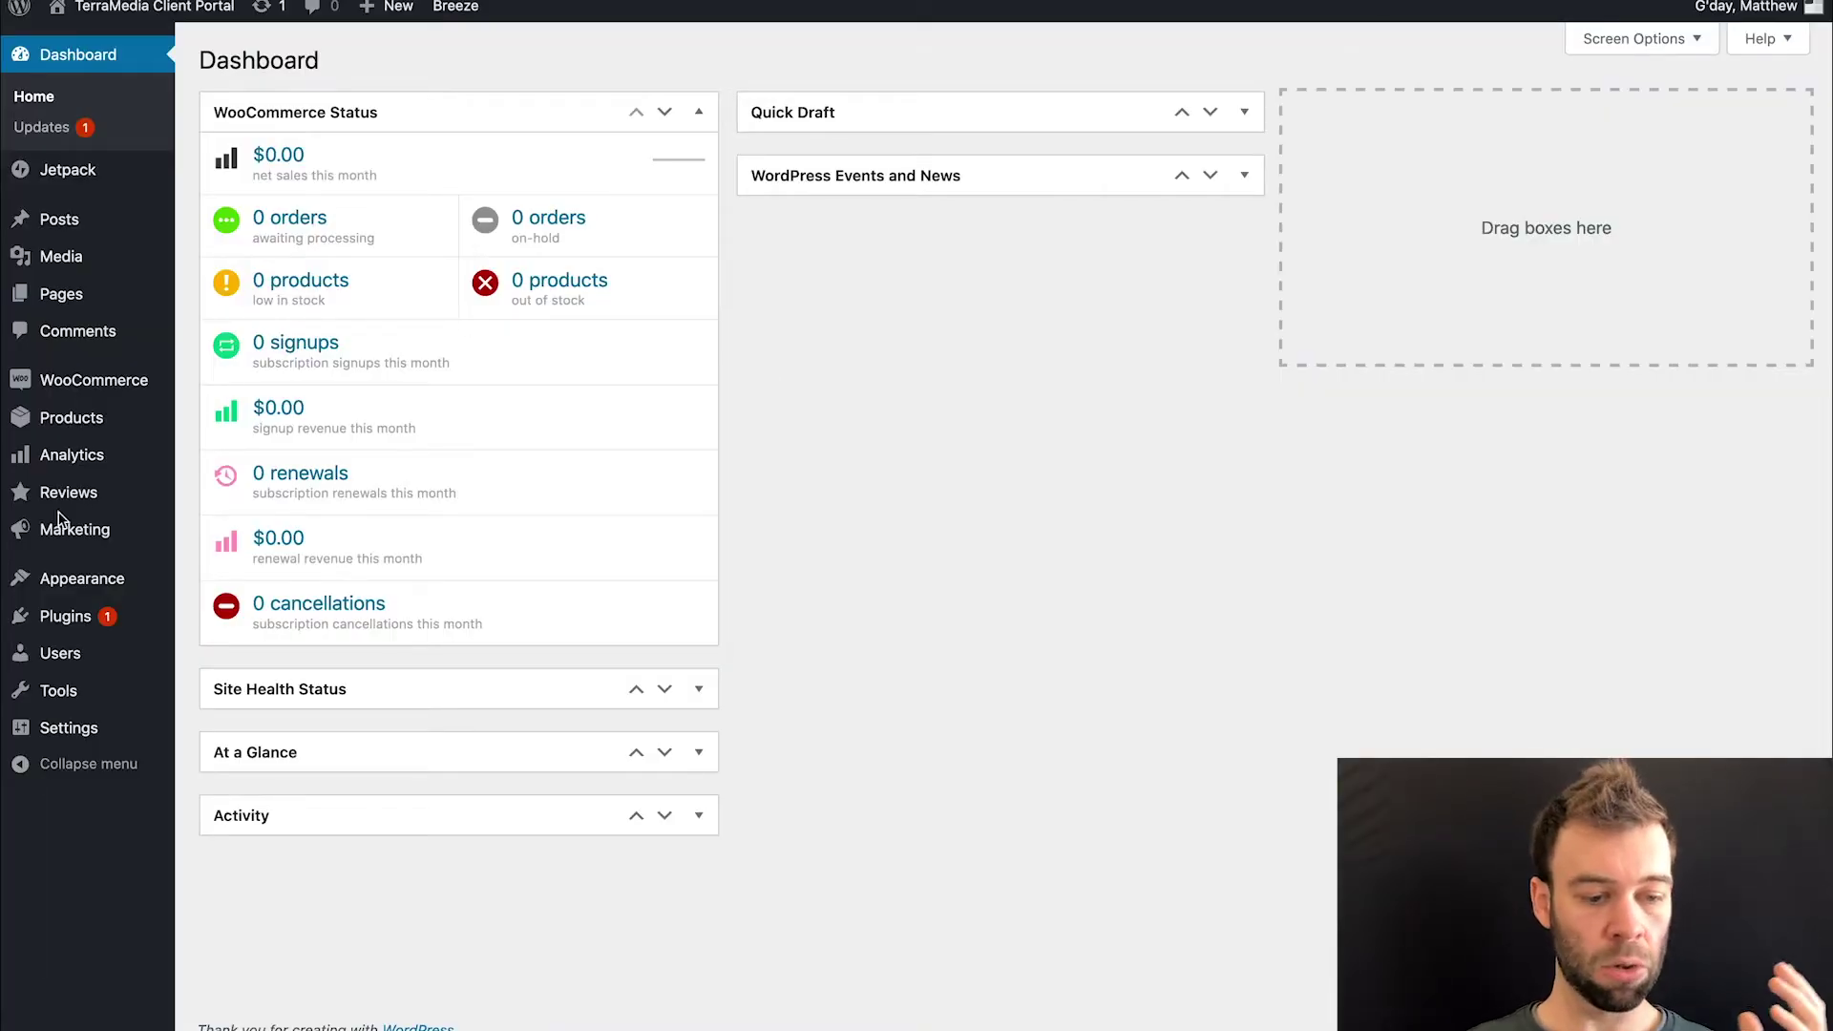
- In Reviews > Google settings, enable Generate XML Product Feed and Include product variants, then save
{"action": "mouse_move", "coordinate": [74, 509]}
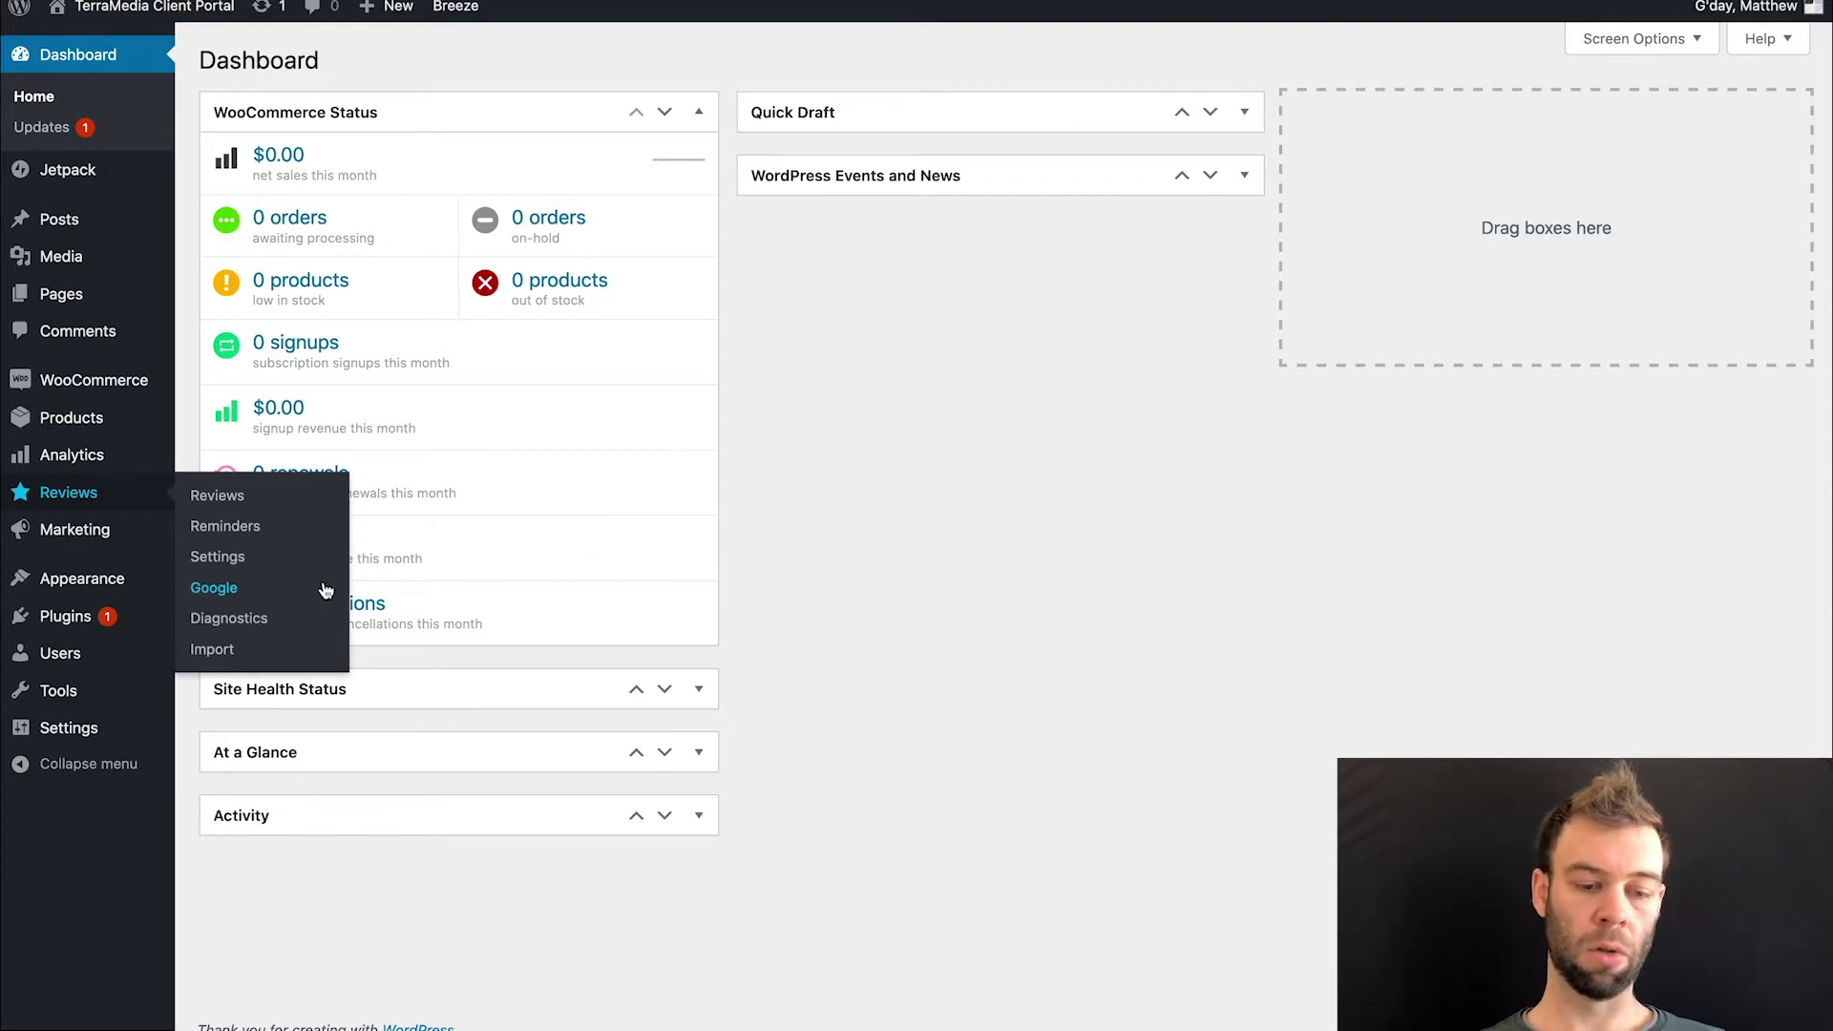
{"action": "left_click", "coordinate": [266, 588]}
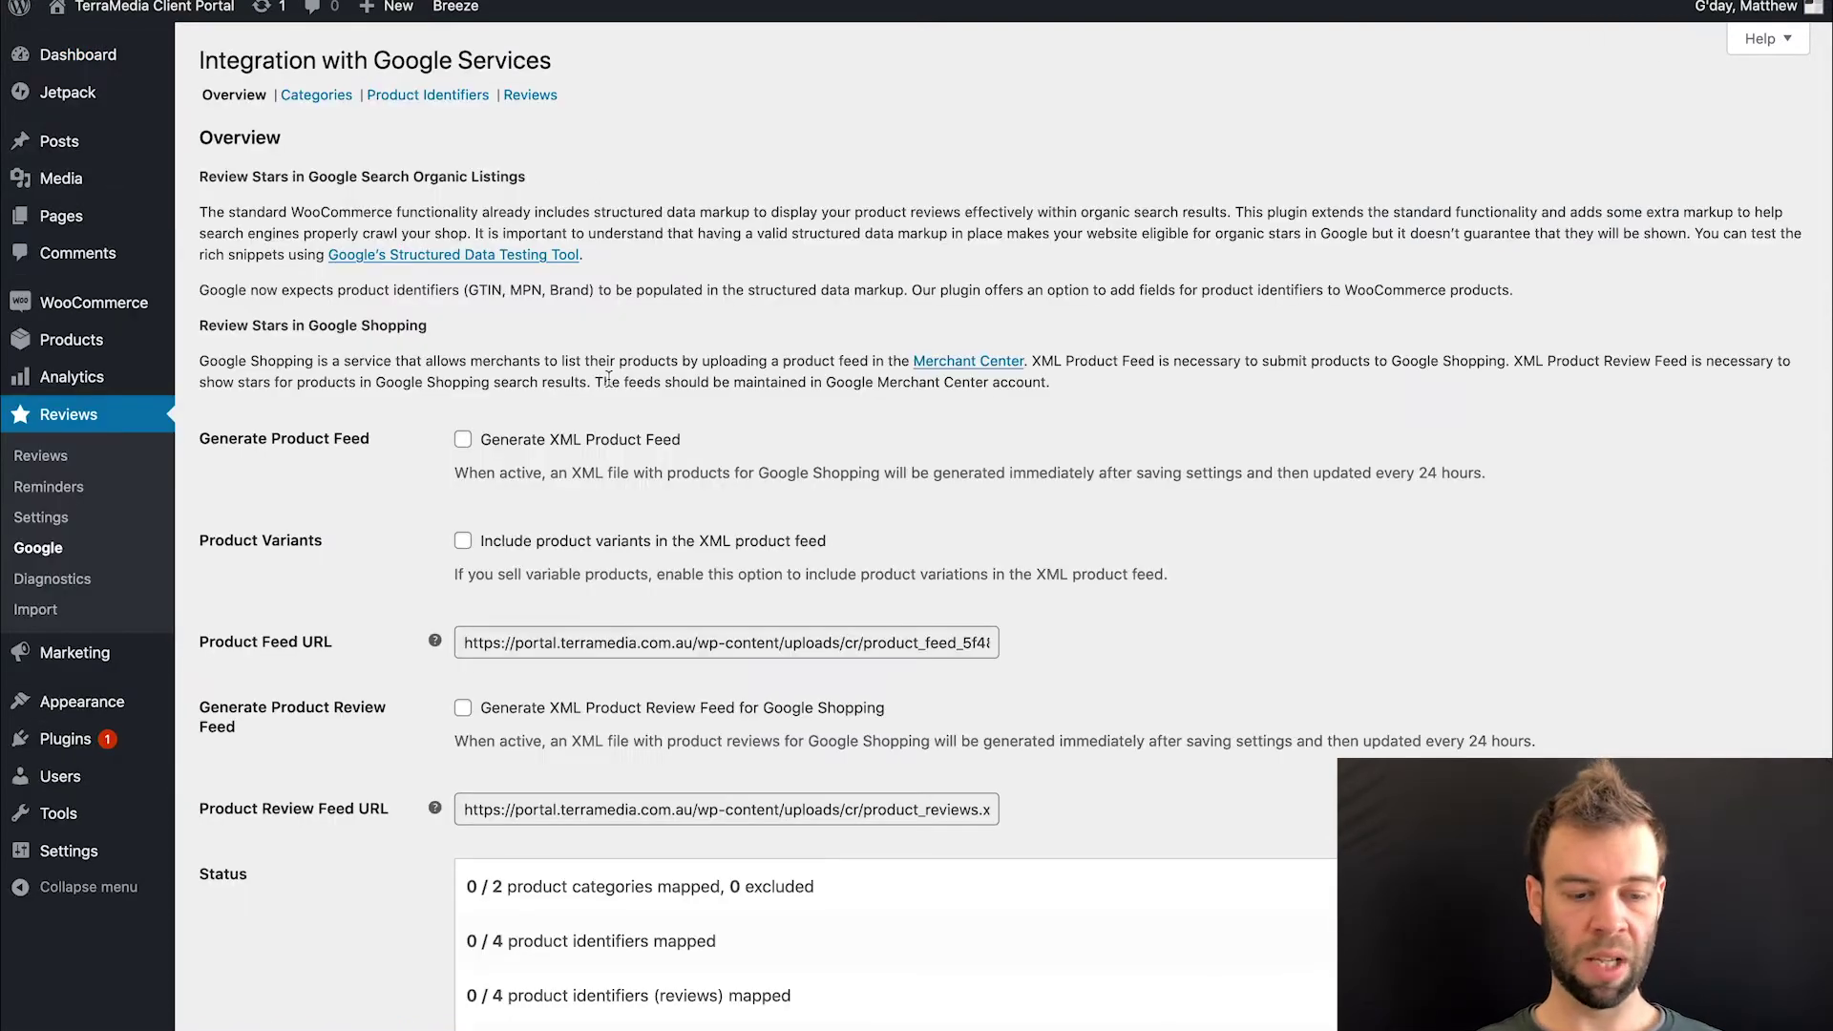
{"action": "scroll", "coordinate": [608, 379], "scroll_direction": "down", "scroll_amount": 1}
{"action": "scroll", "coordinate": [608, 379], "scroll_direction": "up", "scroll_amount": 1}
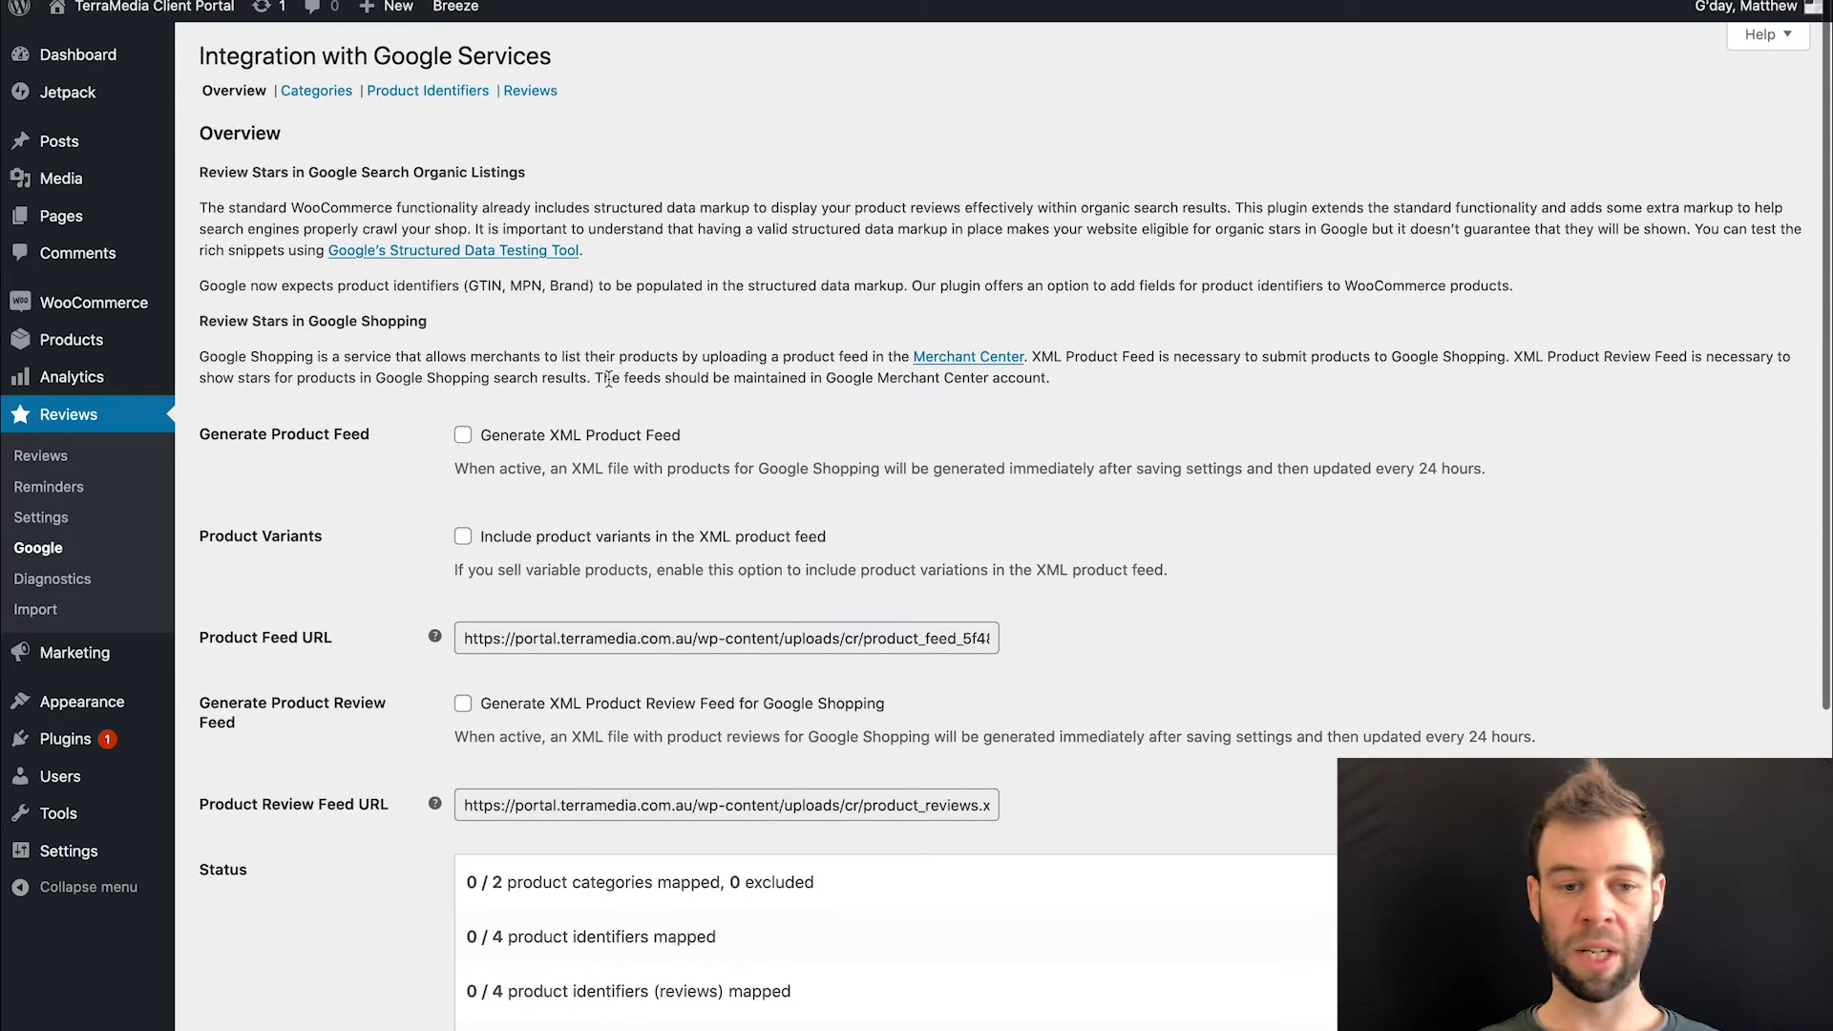
{"action": "scroll", "coordinate": [608, 379], "scroll_direction": "down", "scroll_amount": 1}
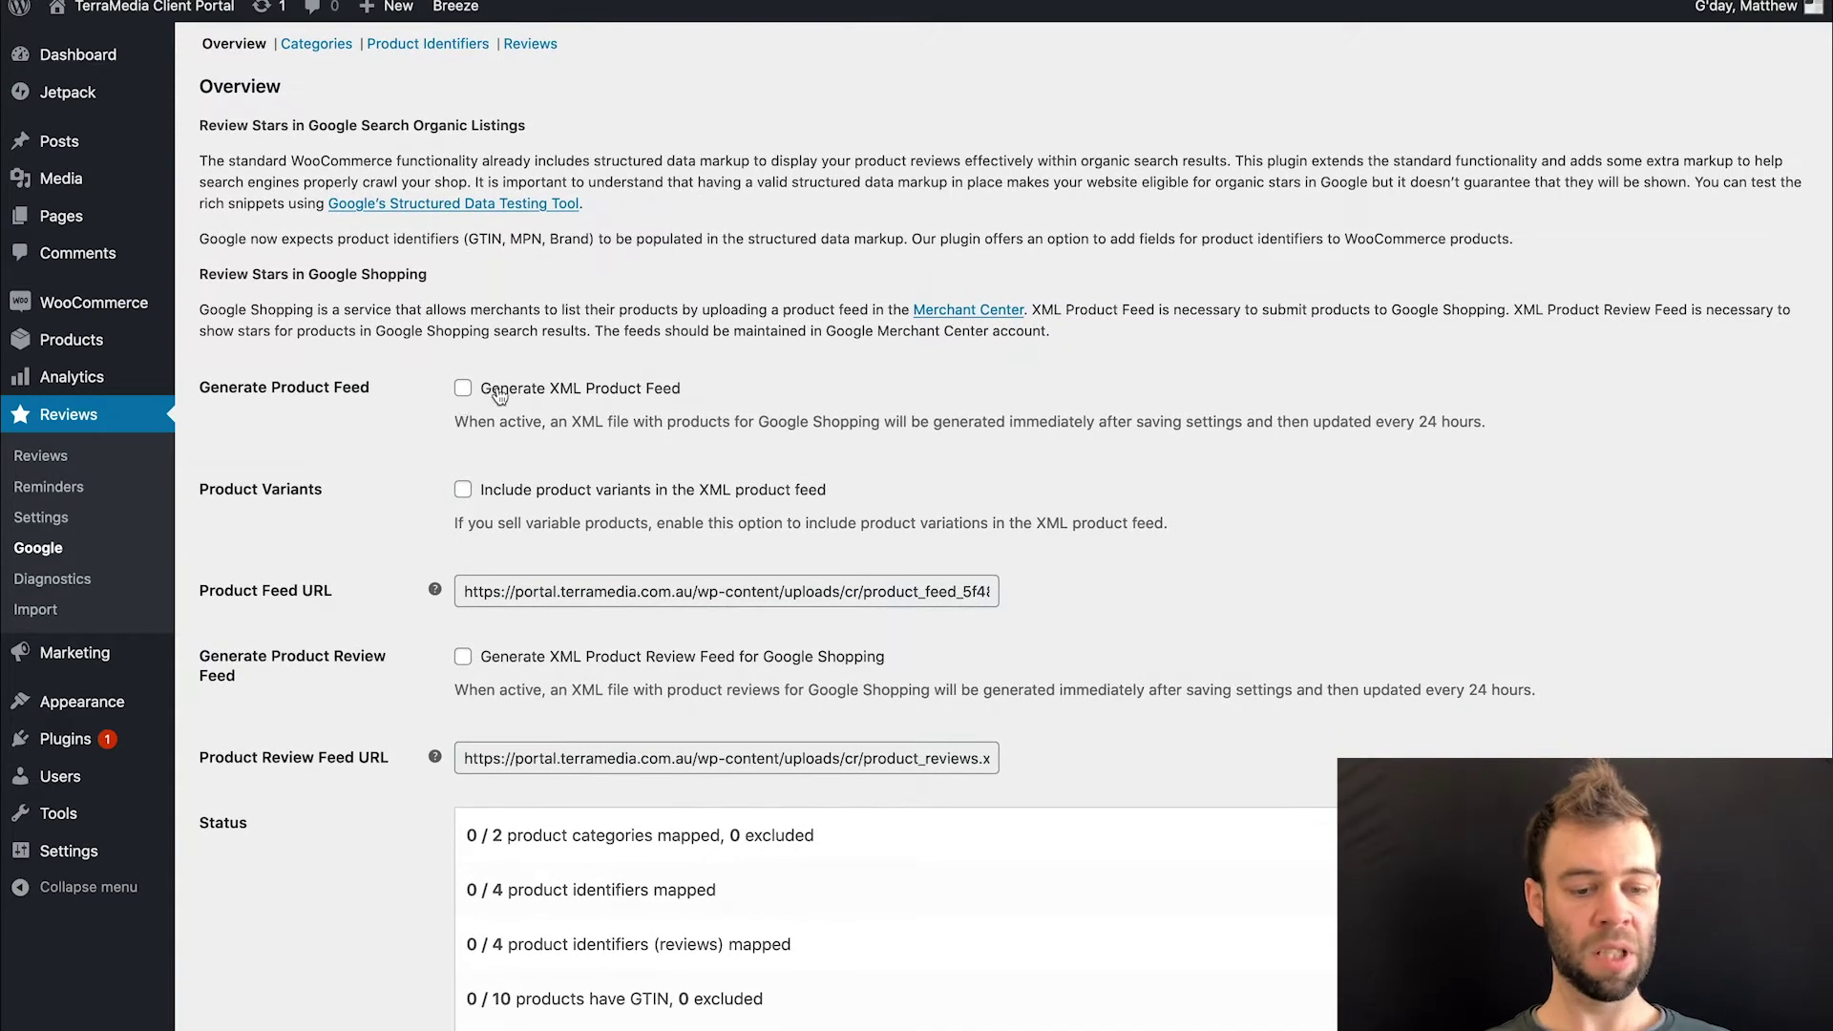
{"action": "left_click", "coordinate": [497, 393]}
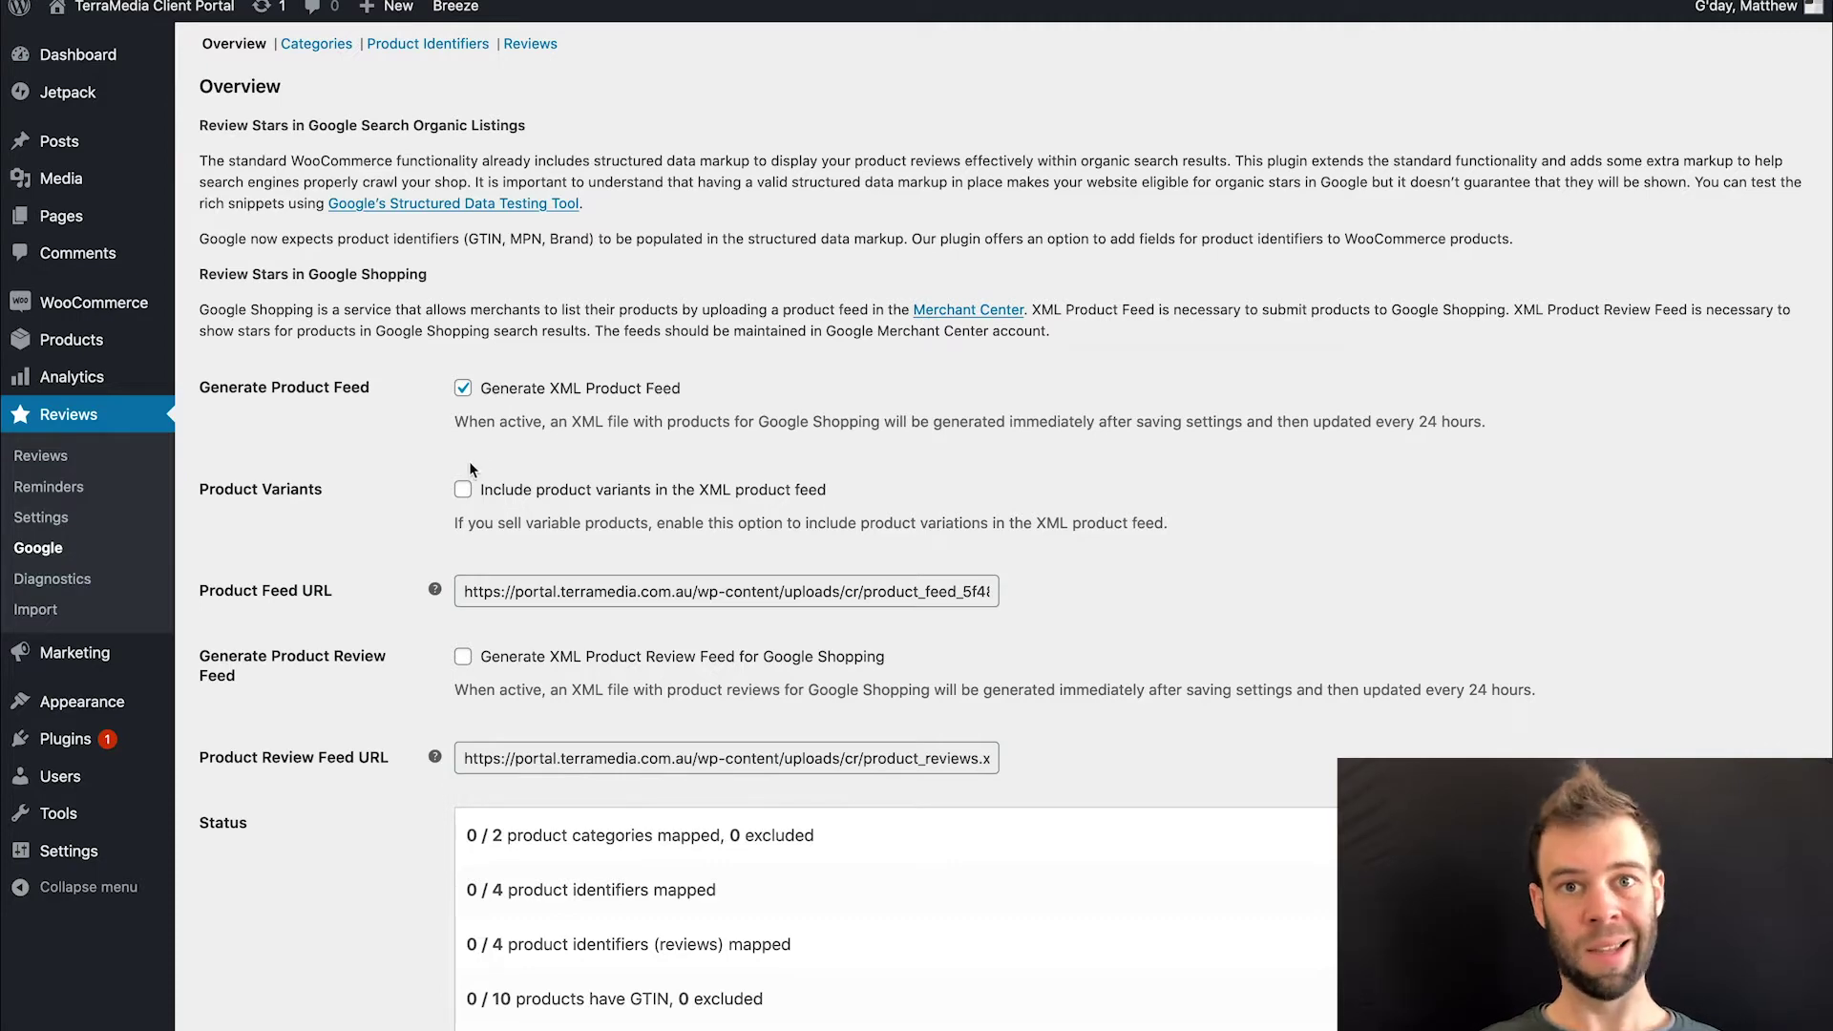
{"action": "scroll", "coordinate": [420, 443], "scroll_direction": "down", "scroll_amount": 2}
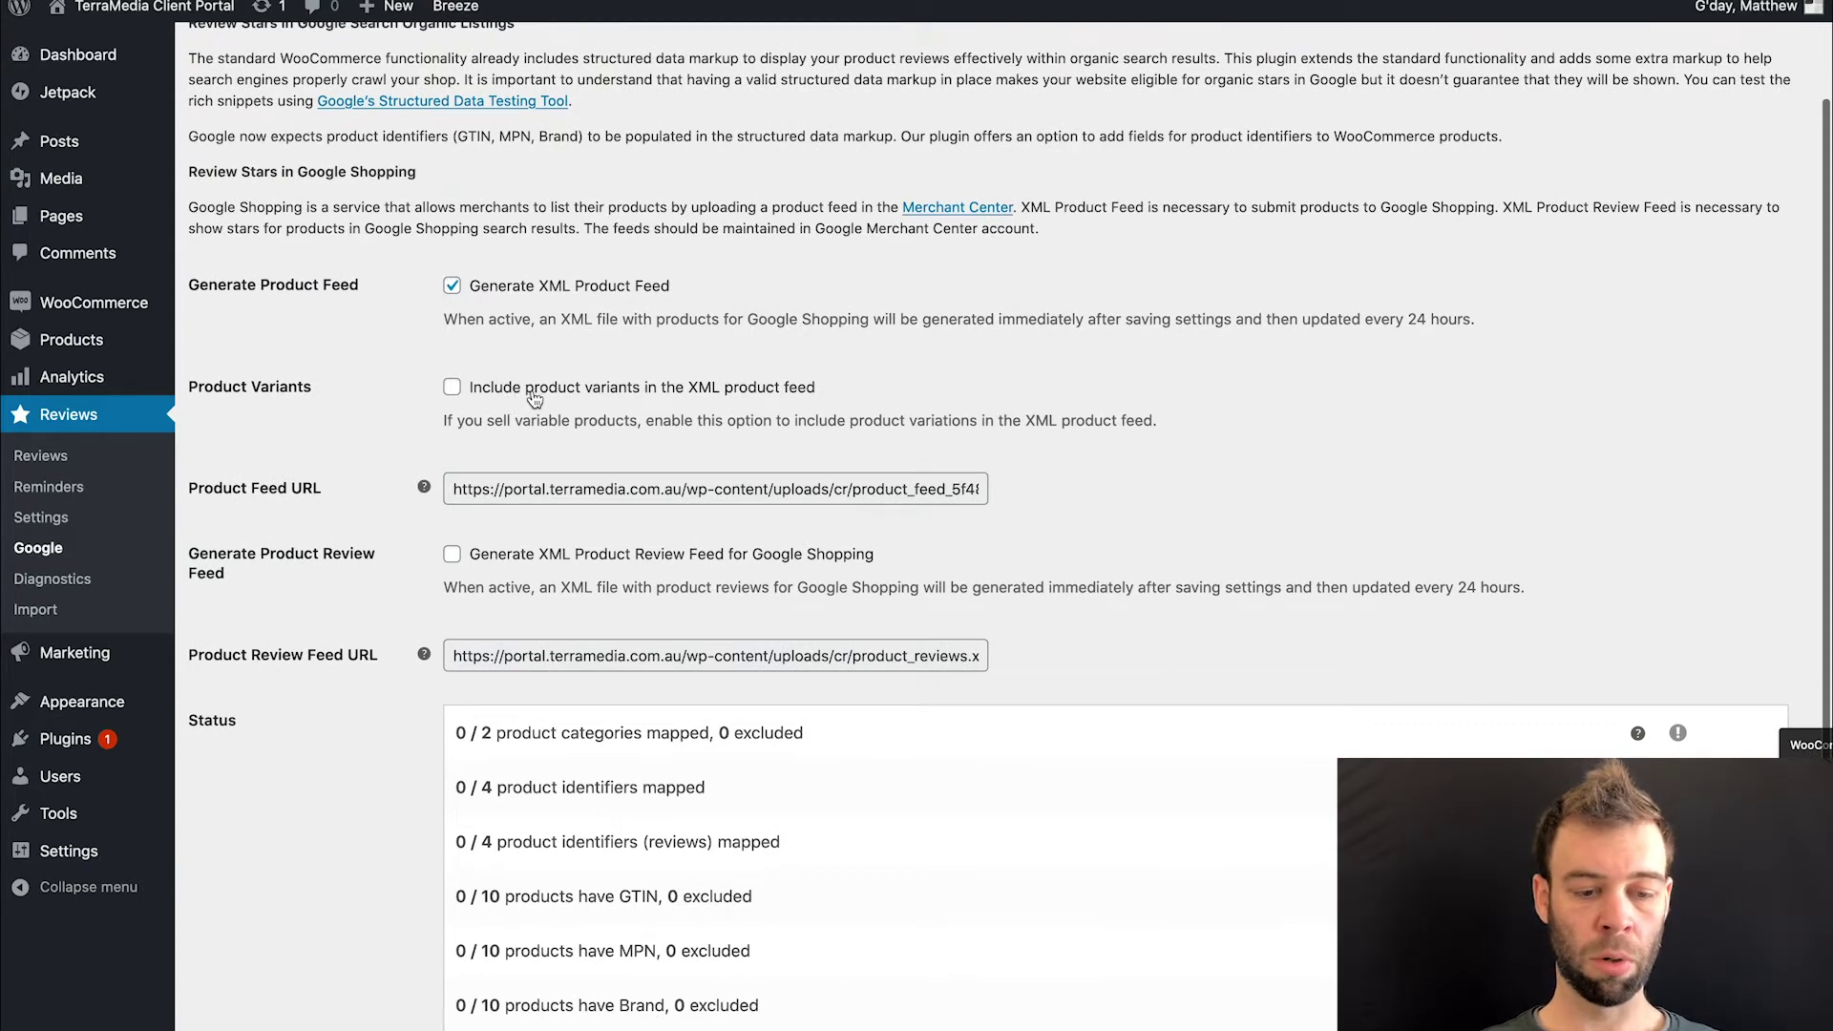
{"action": "left_click", "coordinate": [625, 401]}
{"action": "scroll", "coordinate": [668, 382], "scroll_direction": "down", "scroll_amount": 3}
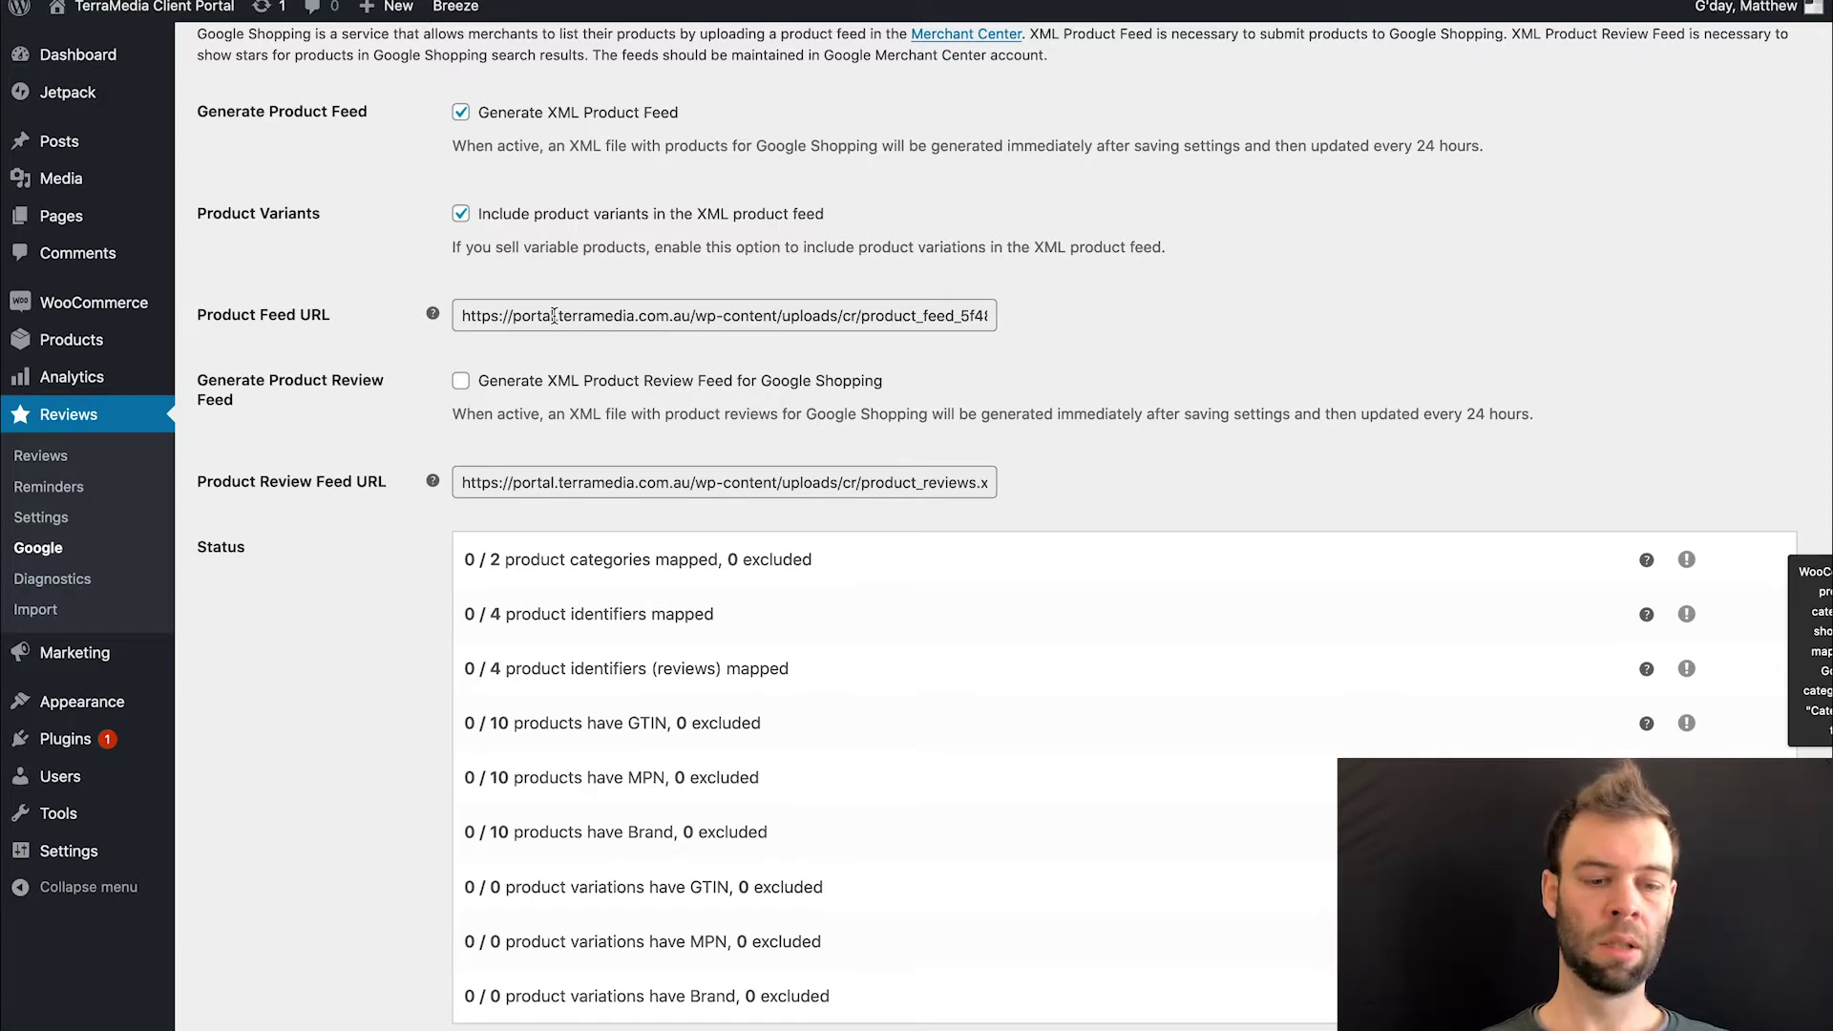
{"action": "scroll", "coordinate": [553, 315], "scroll_direction": "down", "scroll_amount": 2}
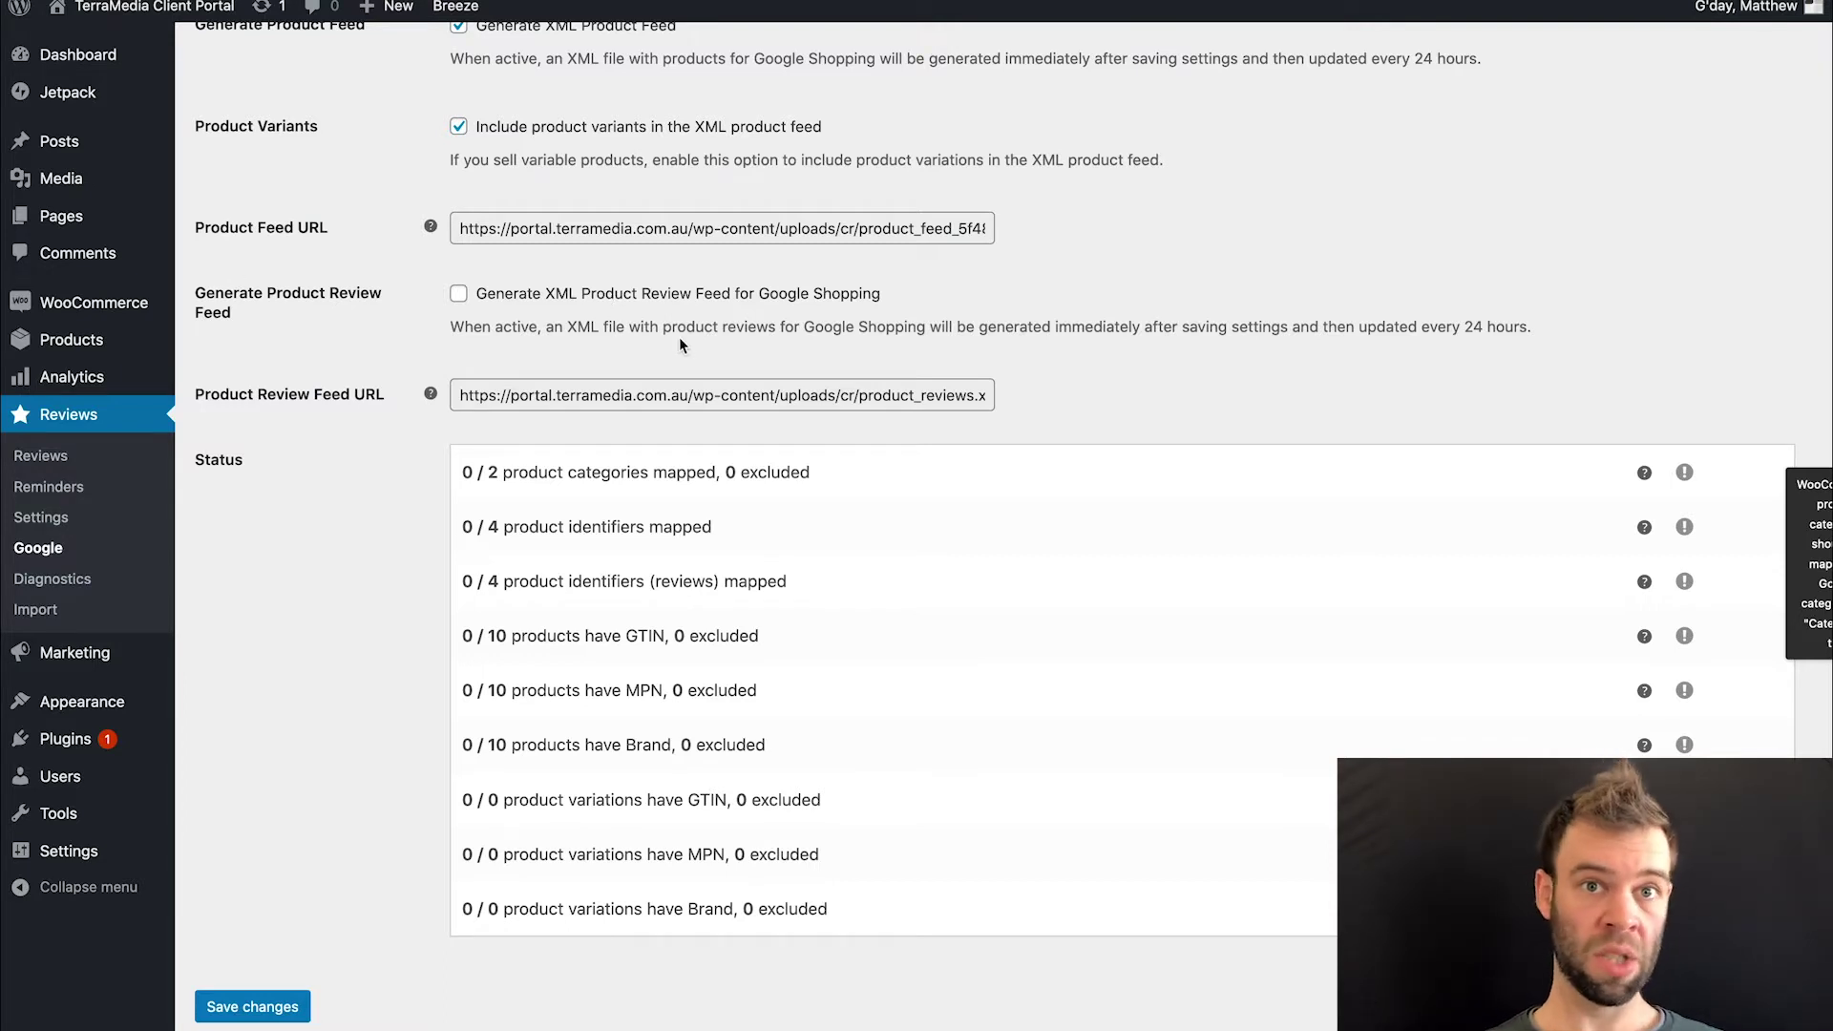
{"action": "scroll", "coordinate": [492, 592], "scroll_direction": "down", "scroll_amount": 2}
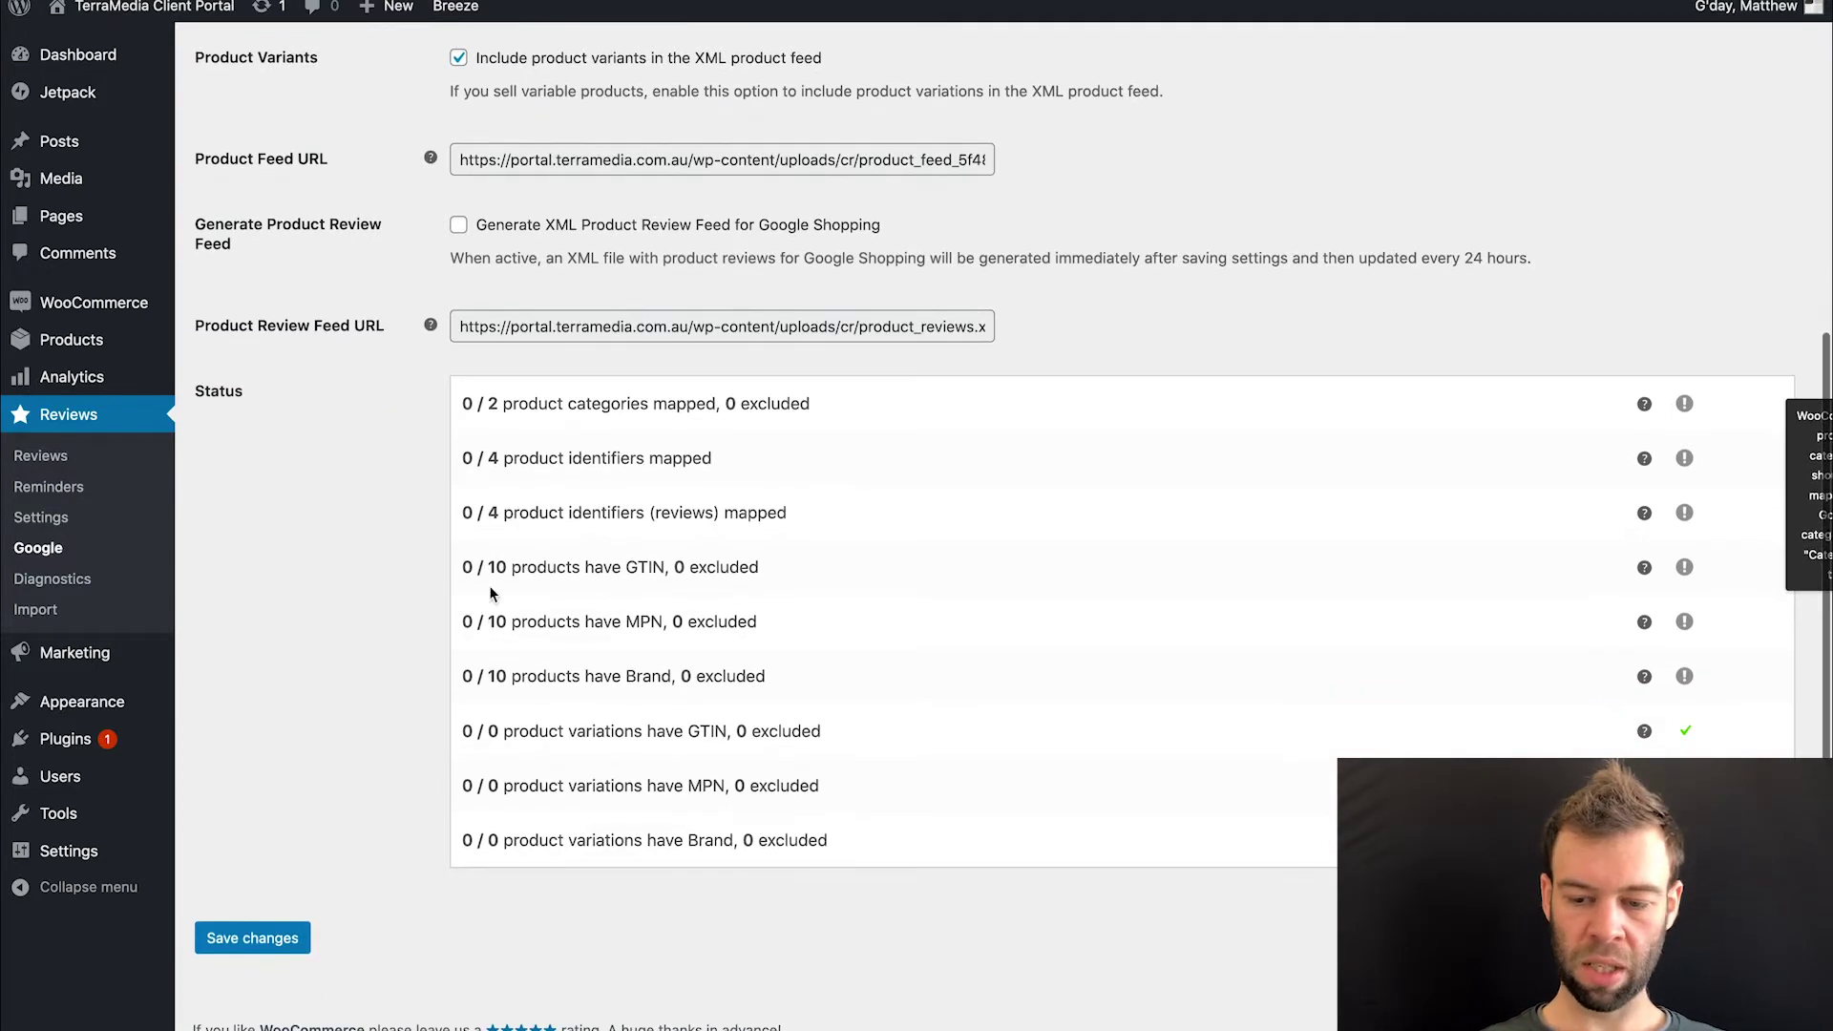
{"action": "left_click", "coordinate": [236, 943]}
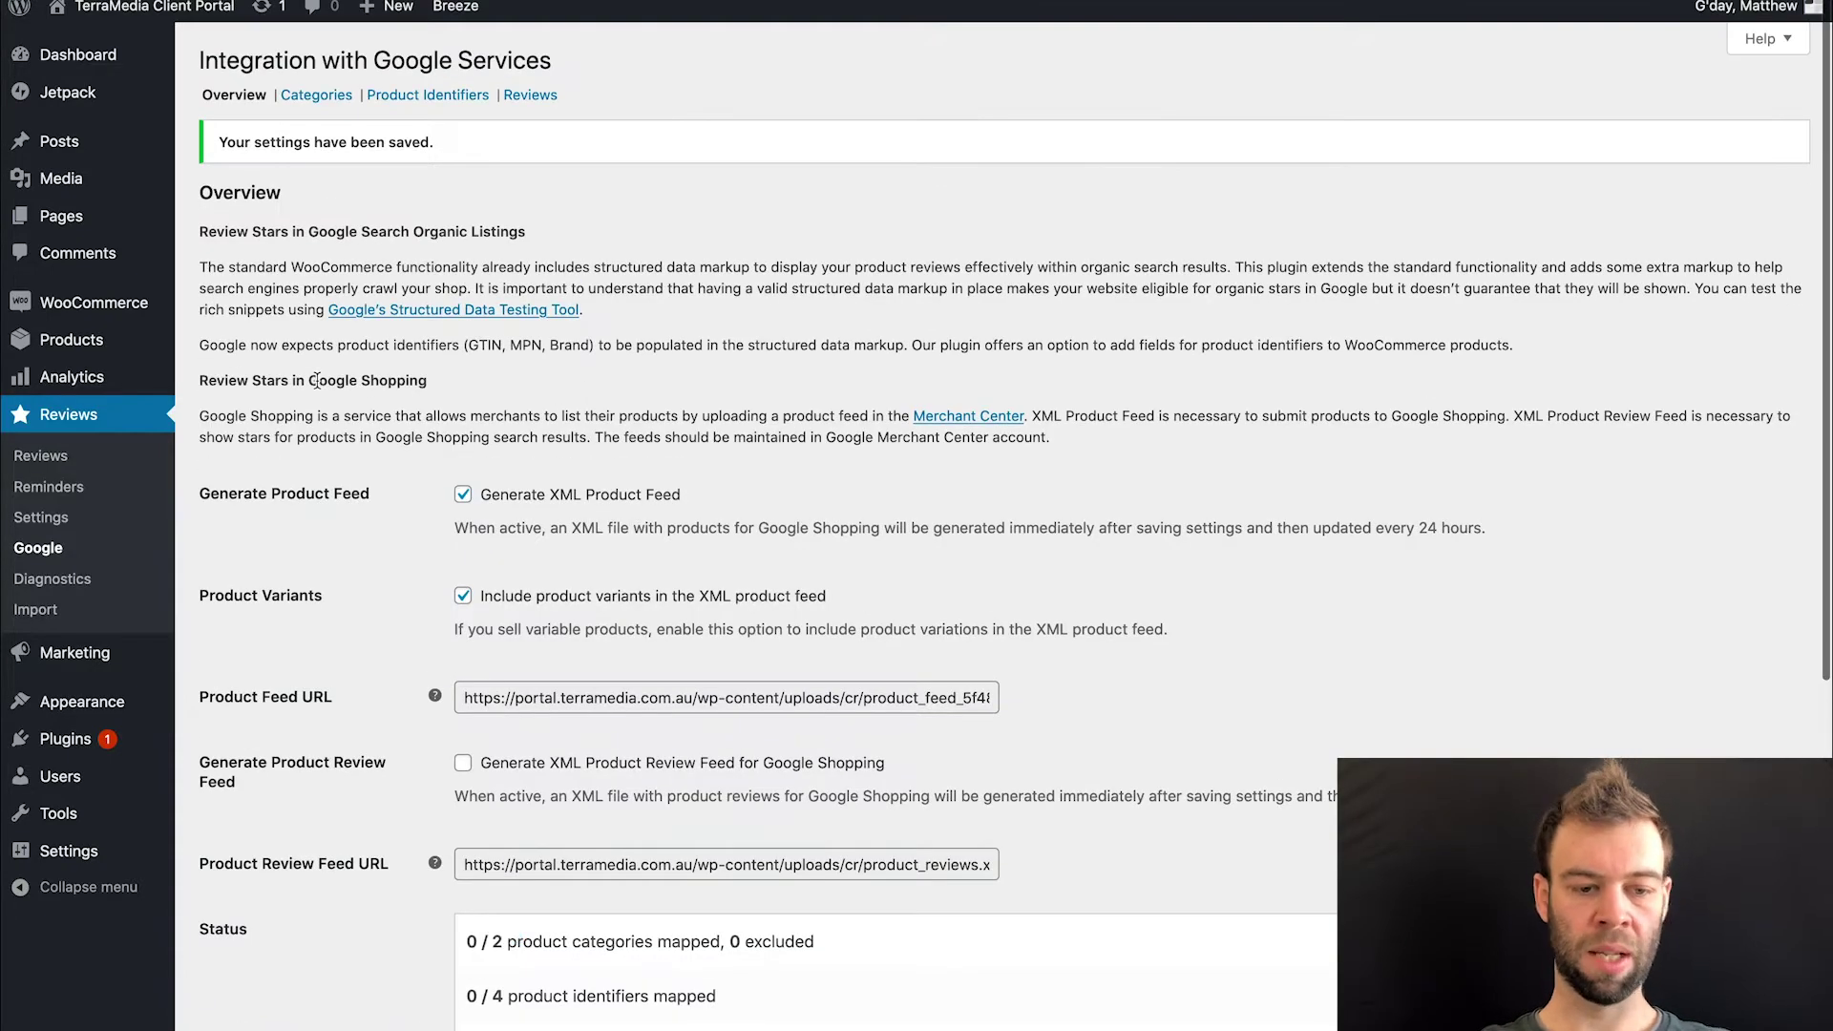
- Exclude Uncategorized from the feed, map WordPress to Google's Web Design Software category, and save
{"action": "left_click", "coordinate": [305, 97]}
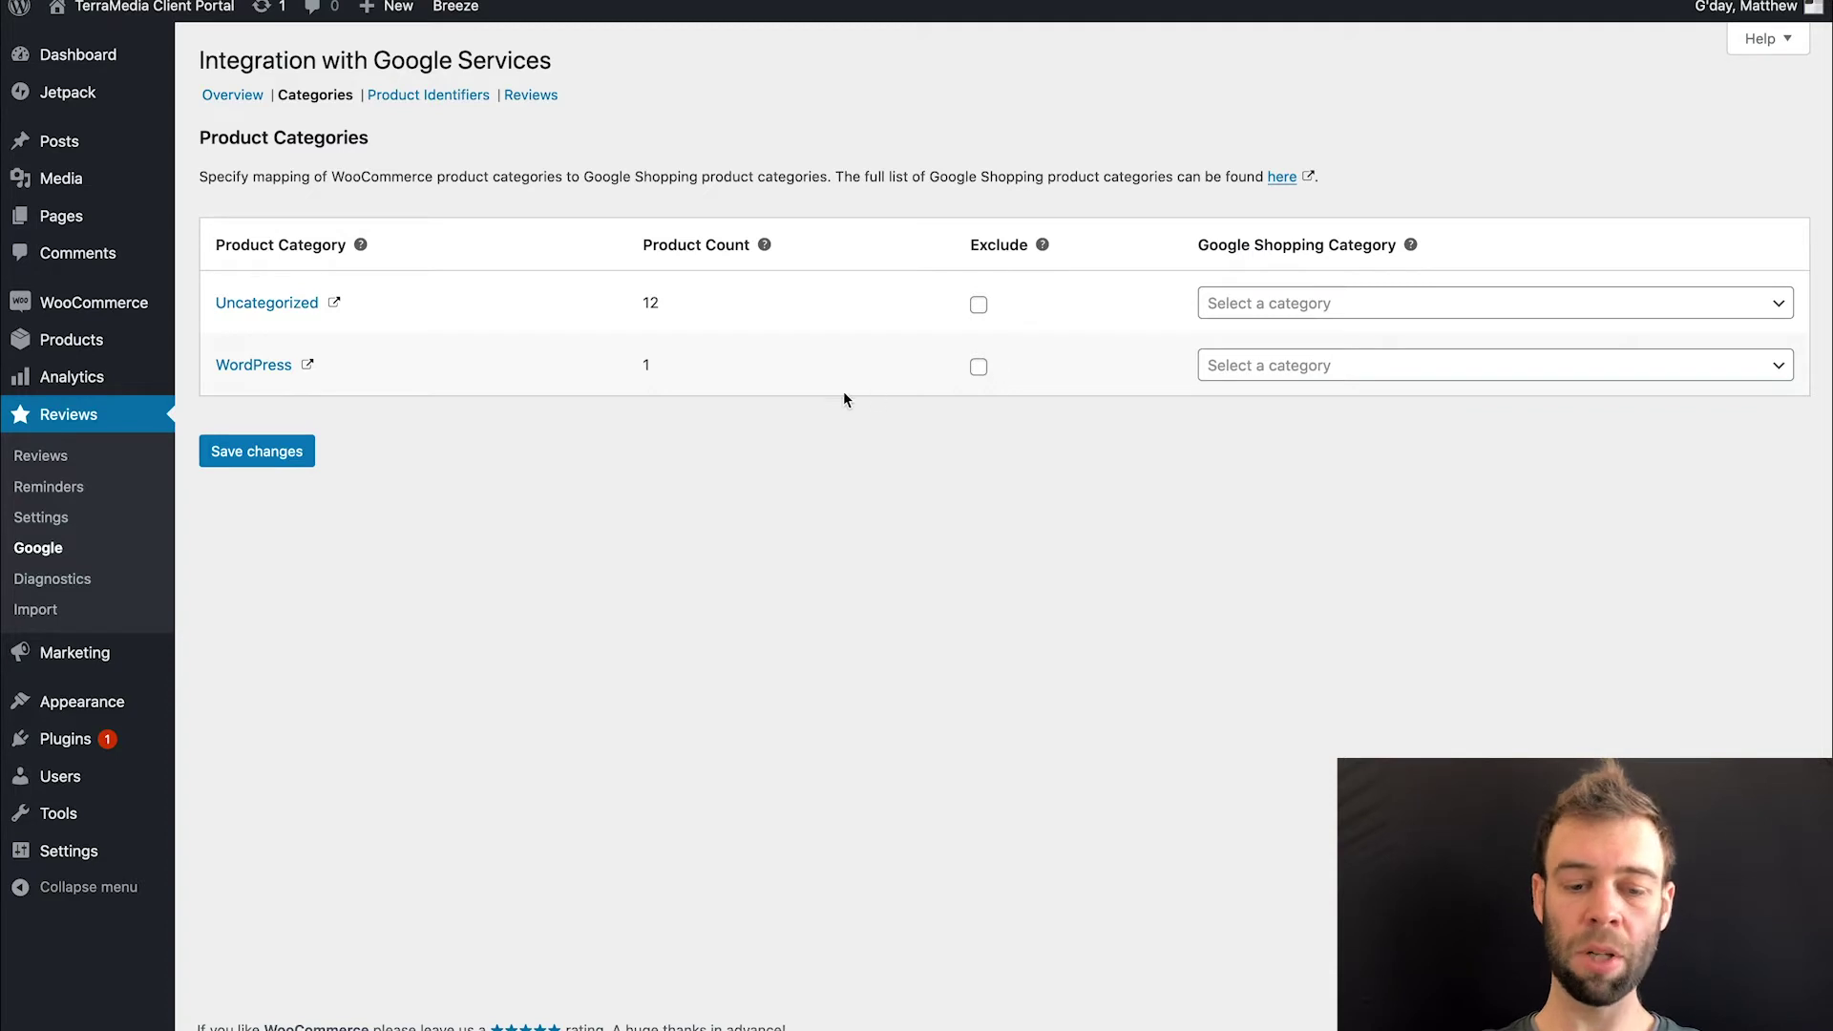
{"action": "left_click", "coordinate": [979, 306]}
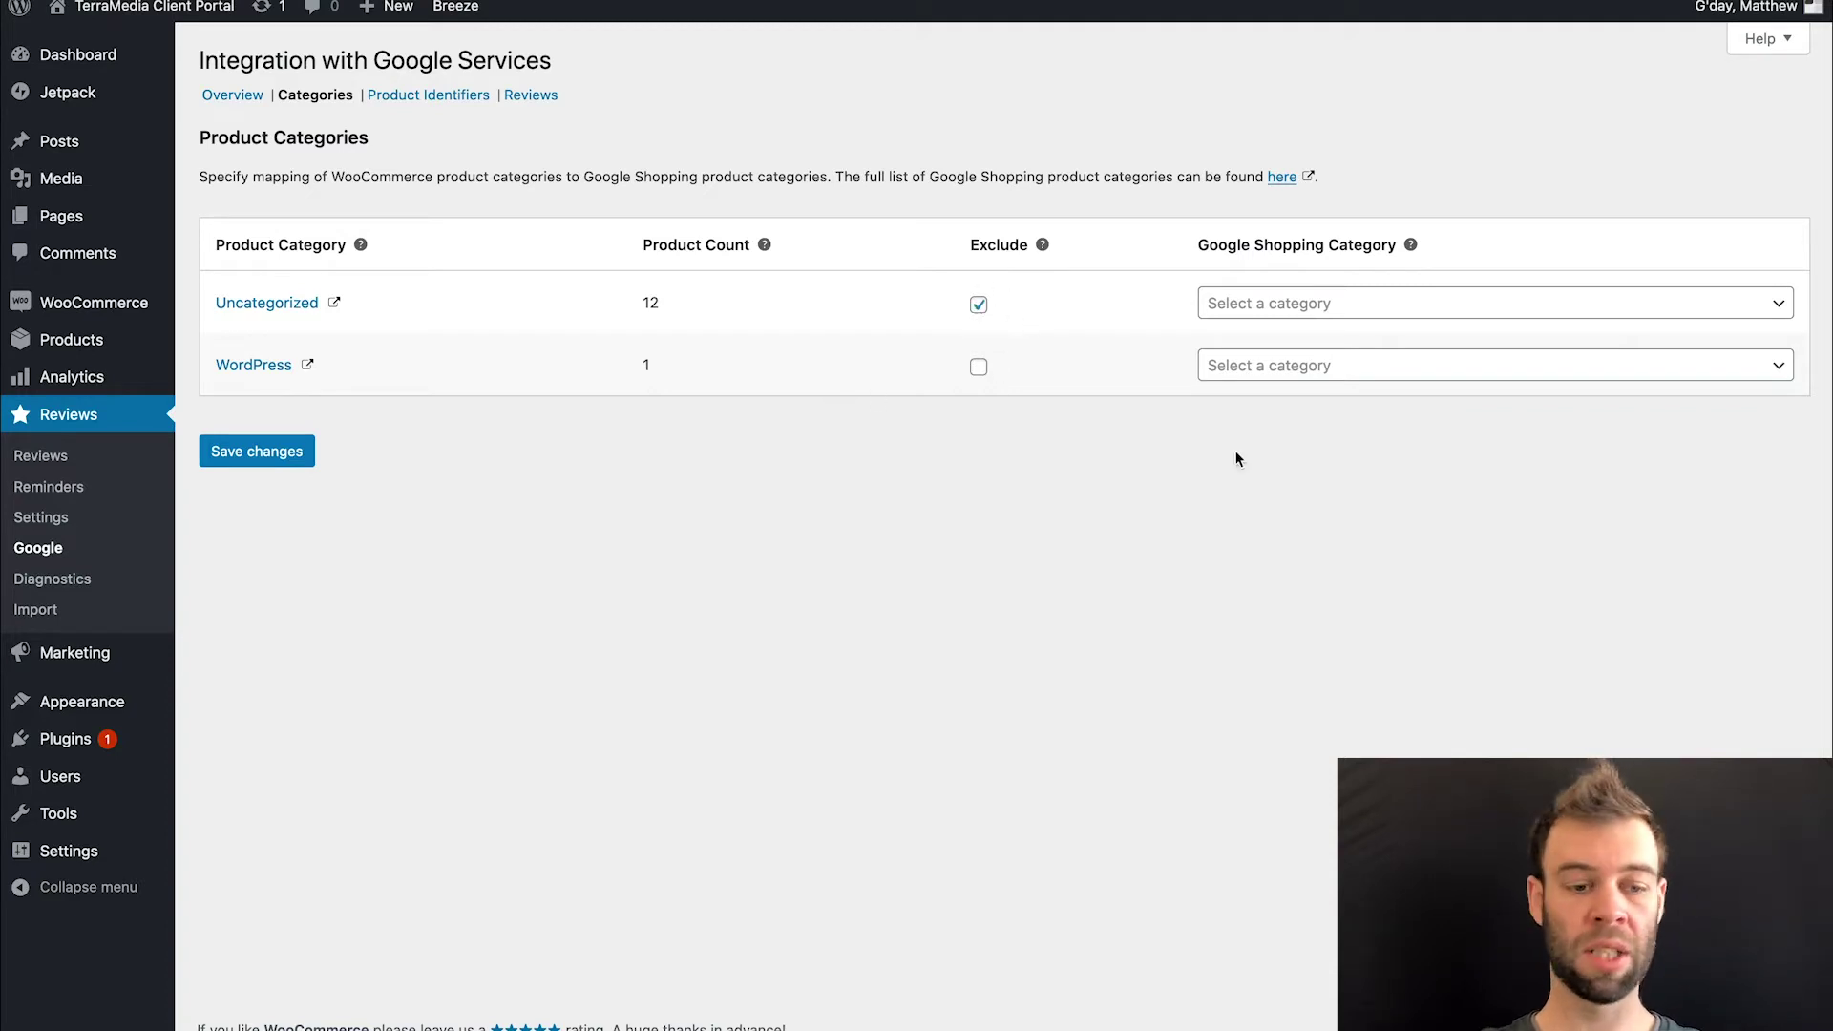
{"action": "left_click", "coordinate": [1322, 369]}
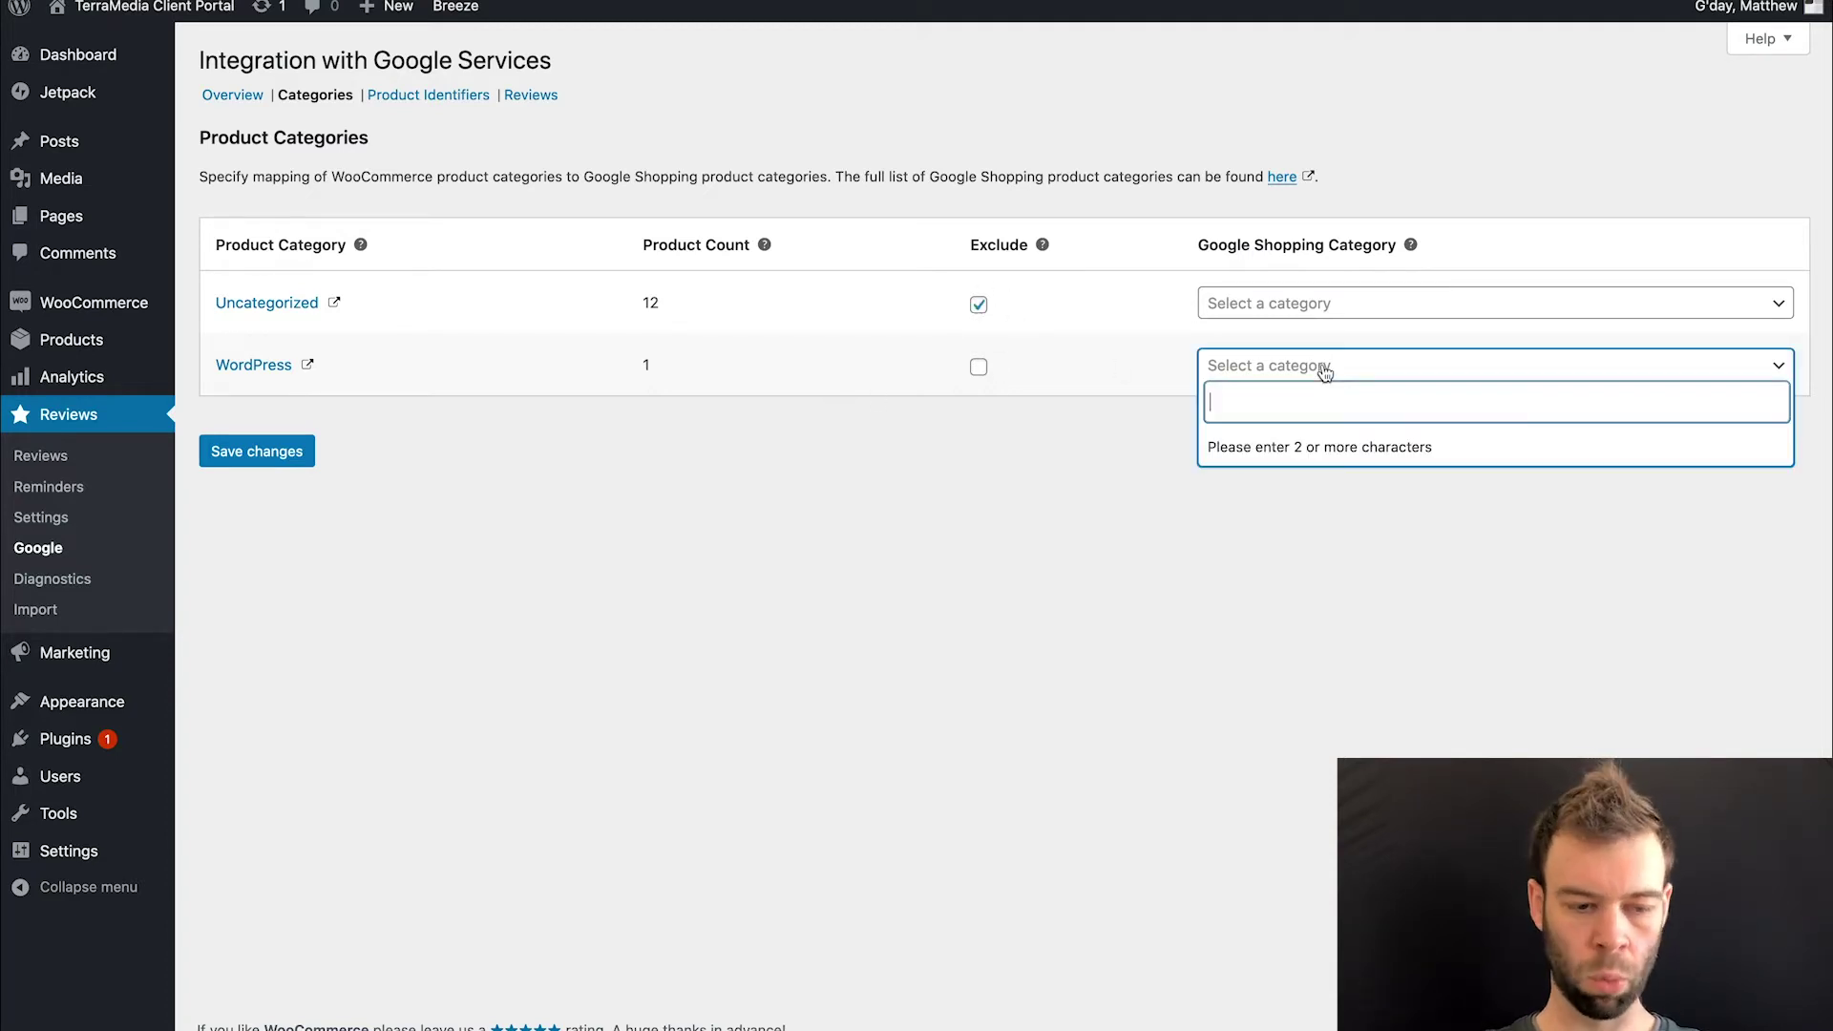
{"action": "type", "text": "web"}
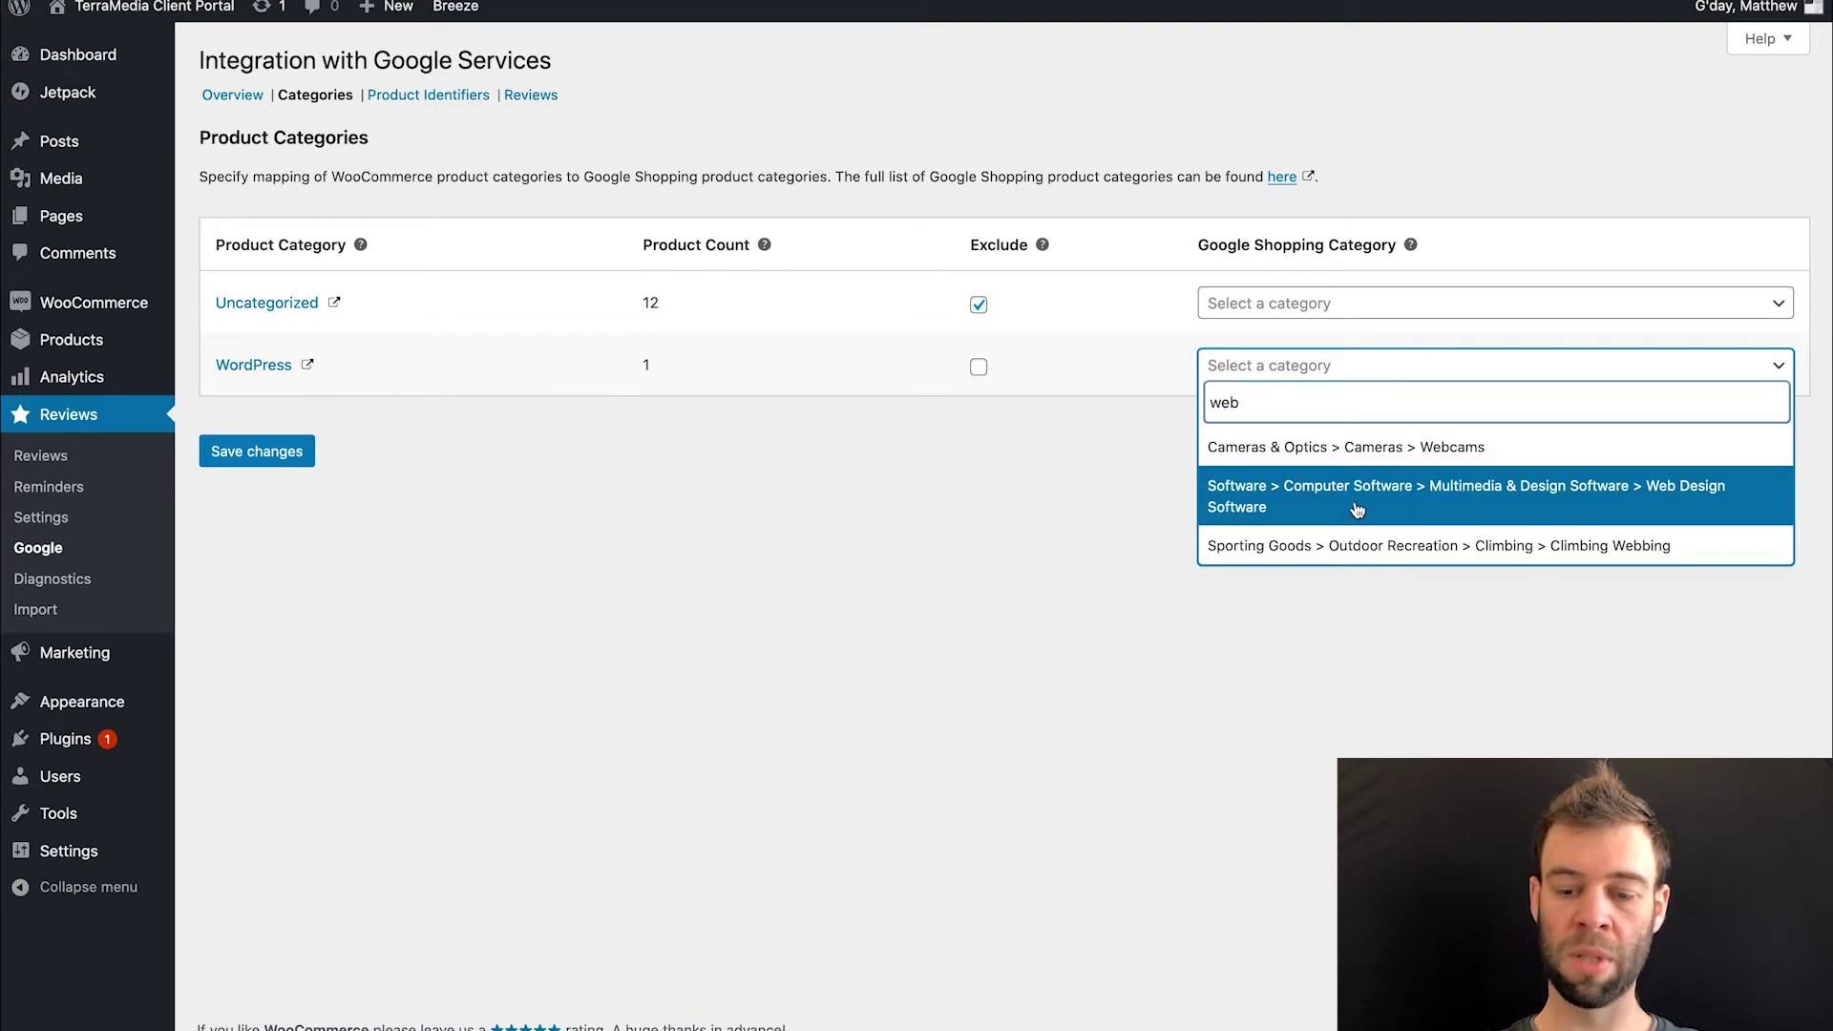
{"action": "left_click", "coordinate": [1479, 504]}
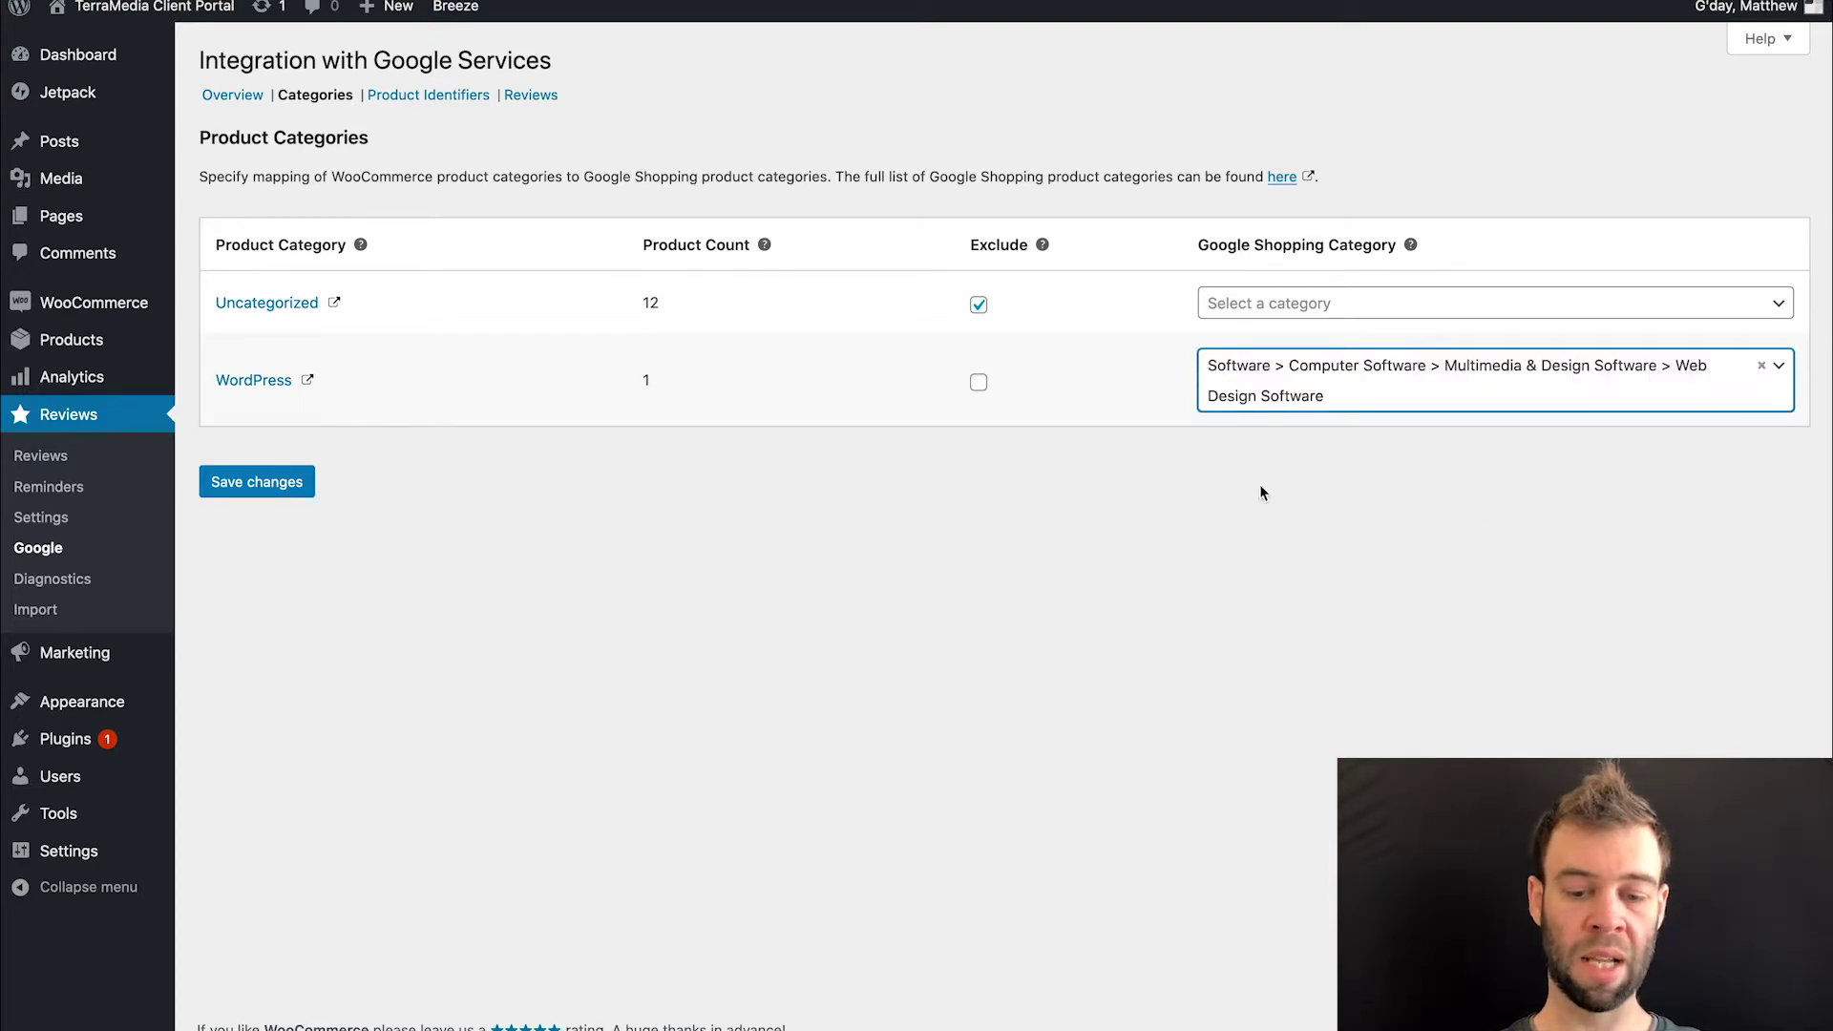
{"action": "left_click", "coordinate": [1186, 493]}
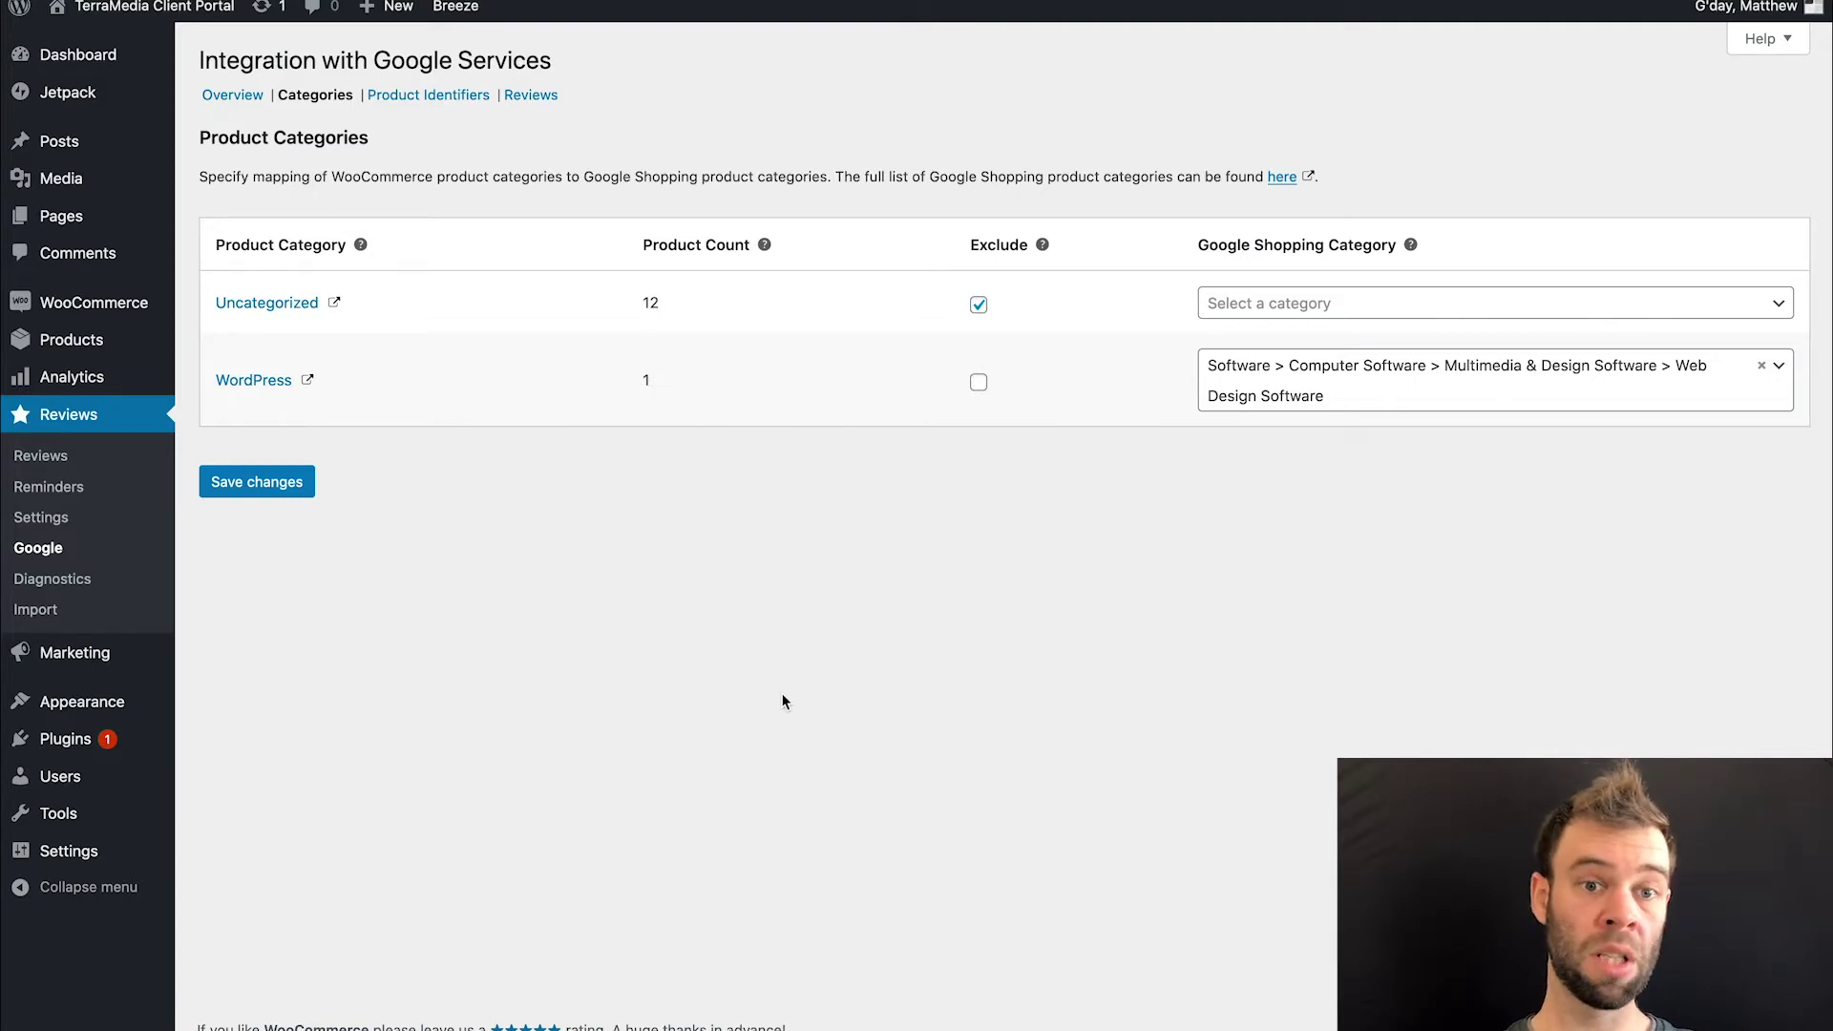
{"action": "left_click", "coordinate": [276, 489]}
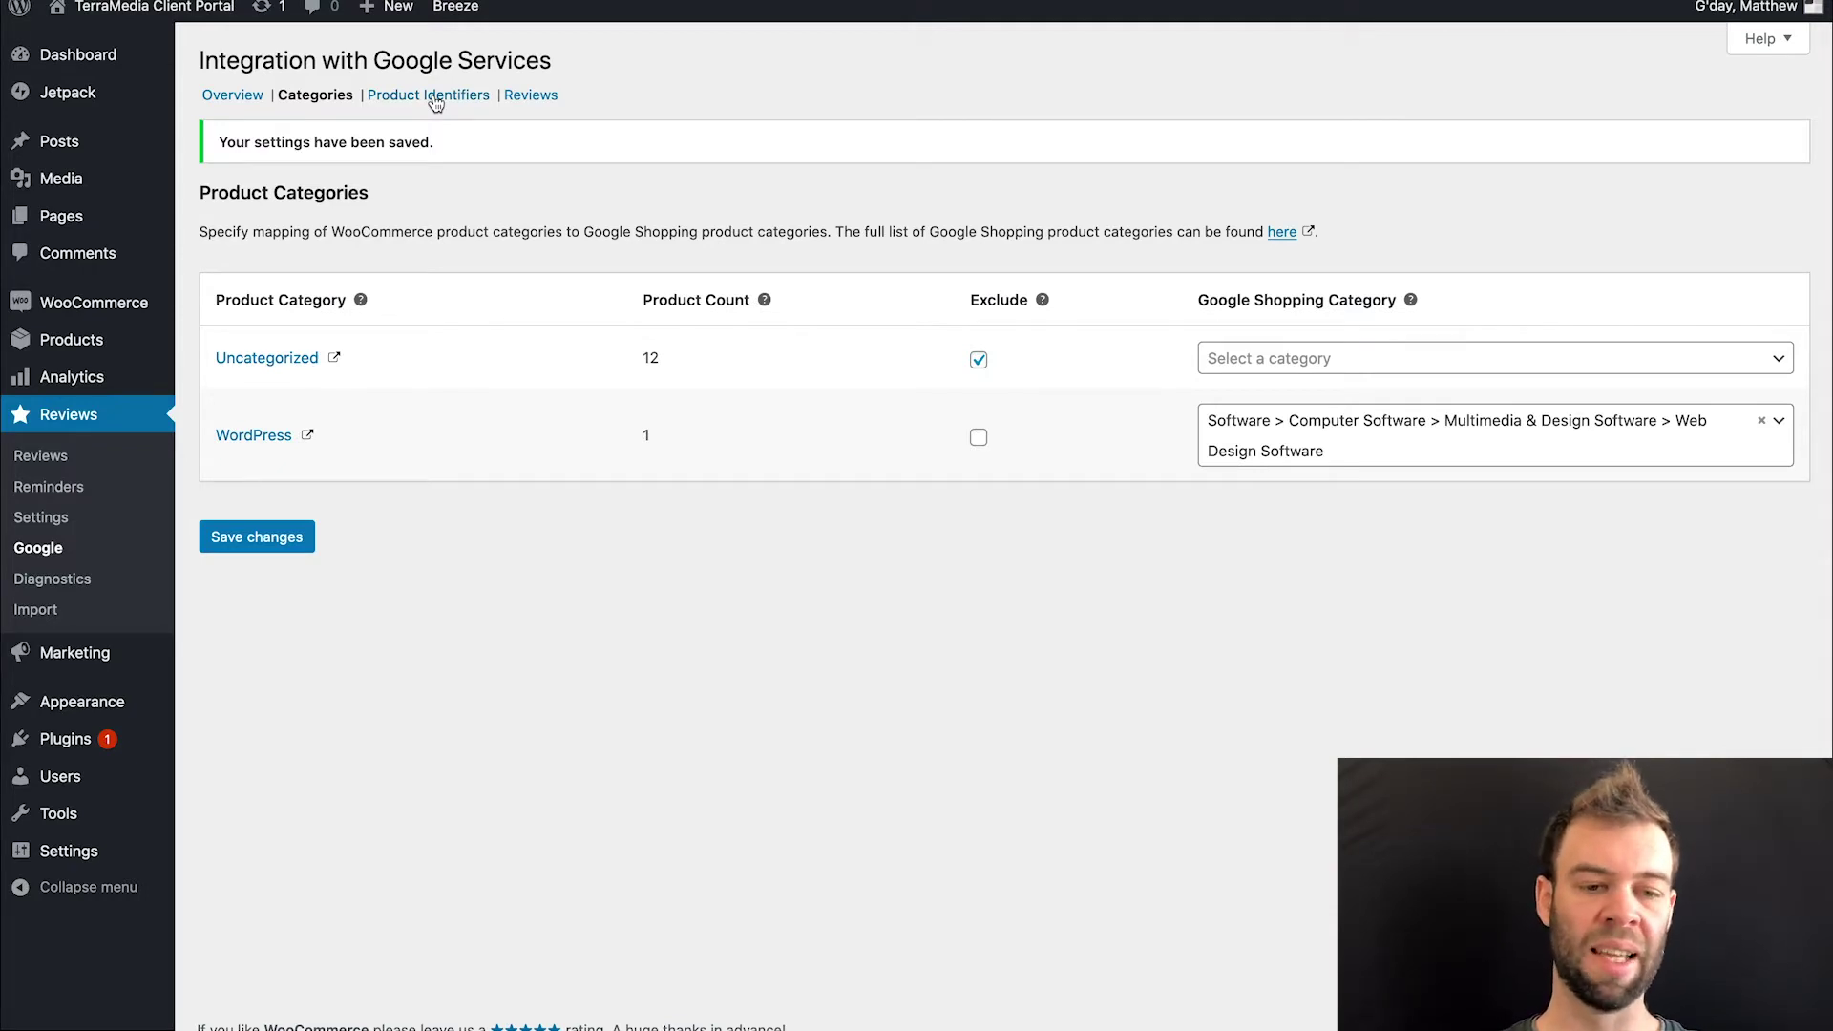
- On the Product Identifiers tab, add GTIN and MPN fields to products
{"action": "left_click", "coordinate": [435, 99]}
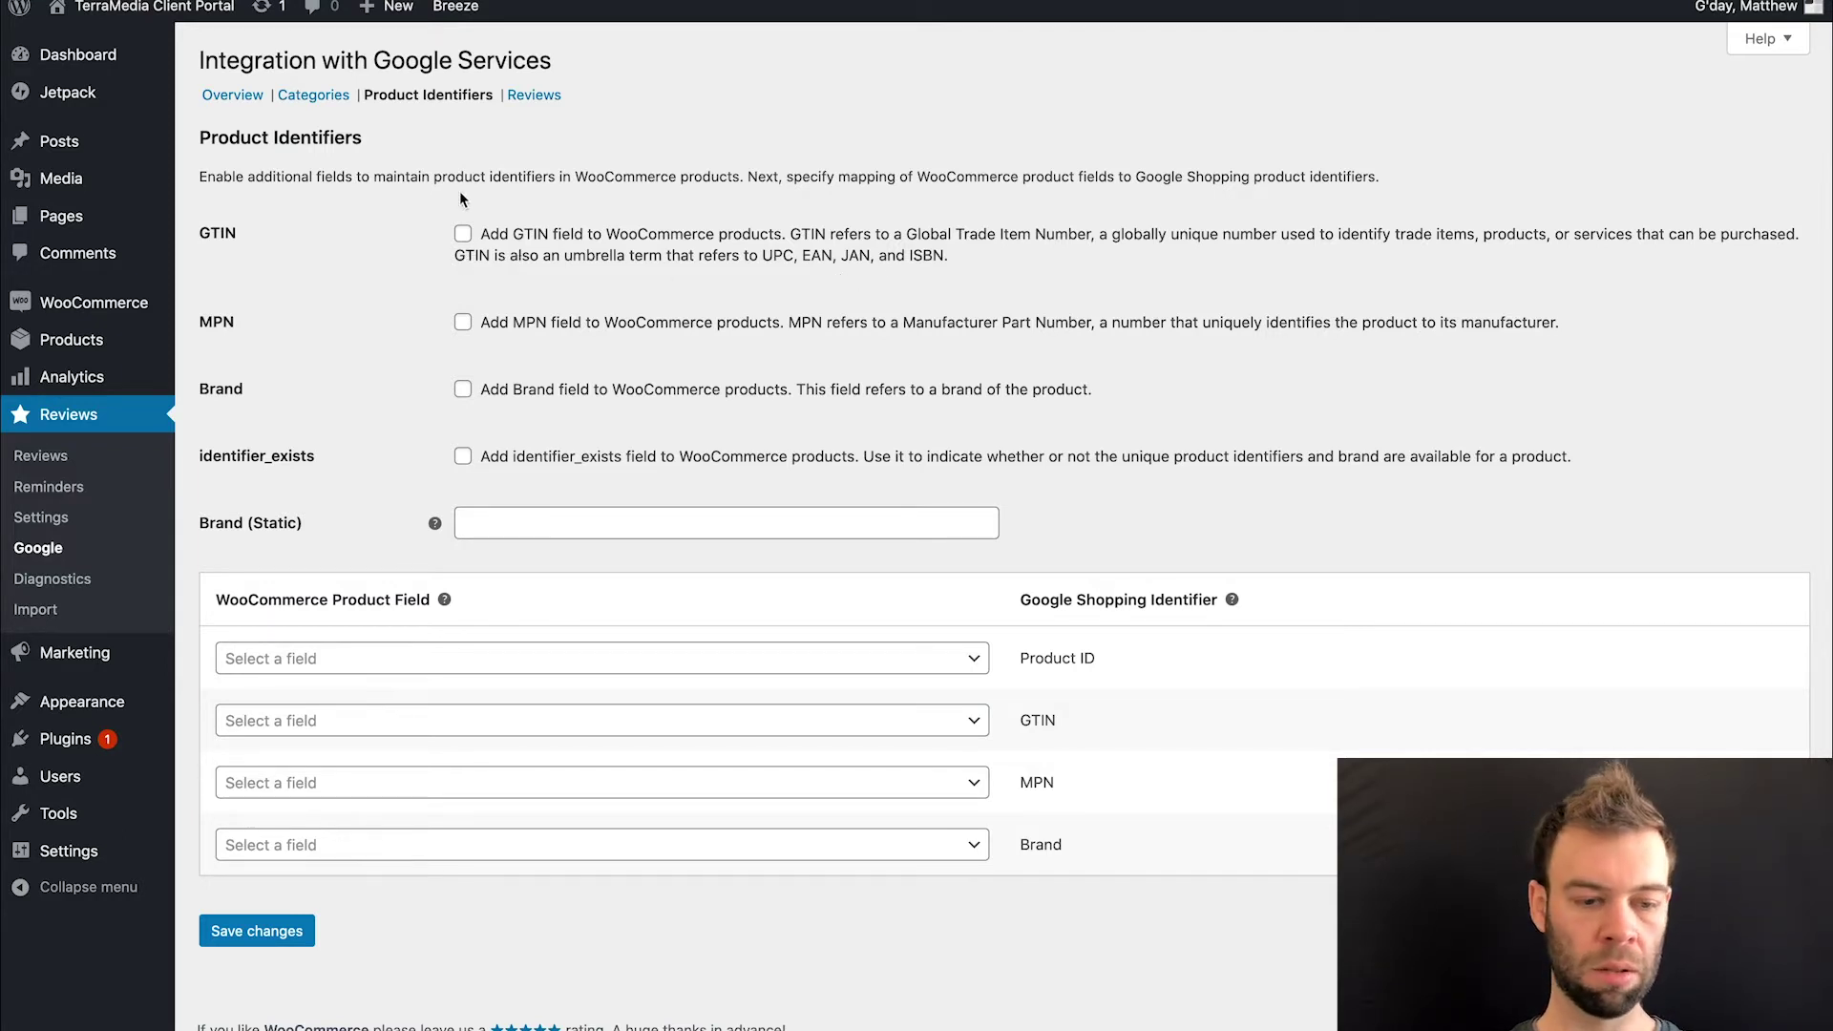
{"action": "left_click", "coordinate": [463, 233]}
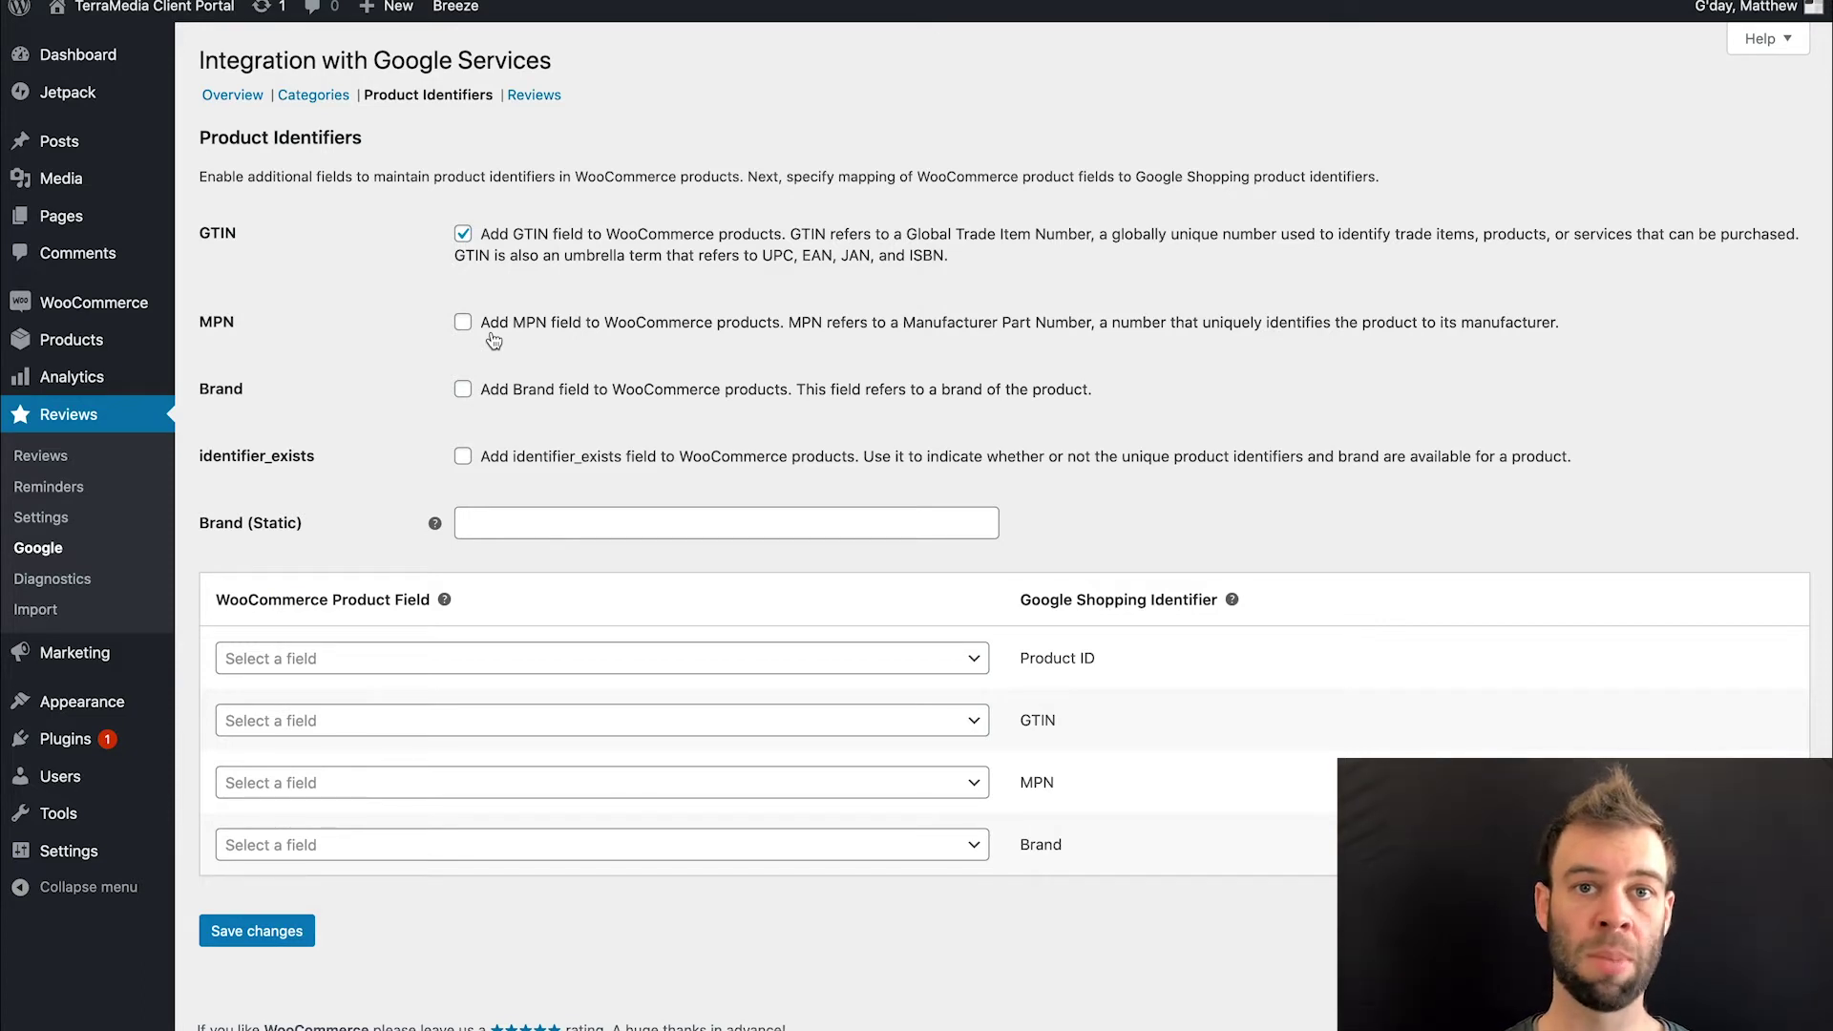
{"action": "left_click", "coordinate": [463, 322]}
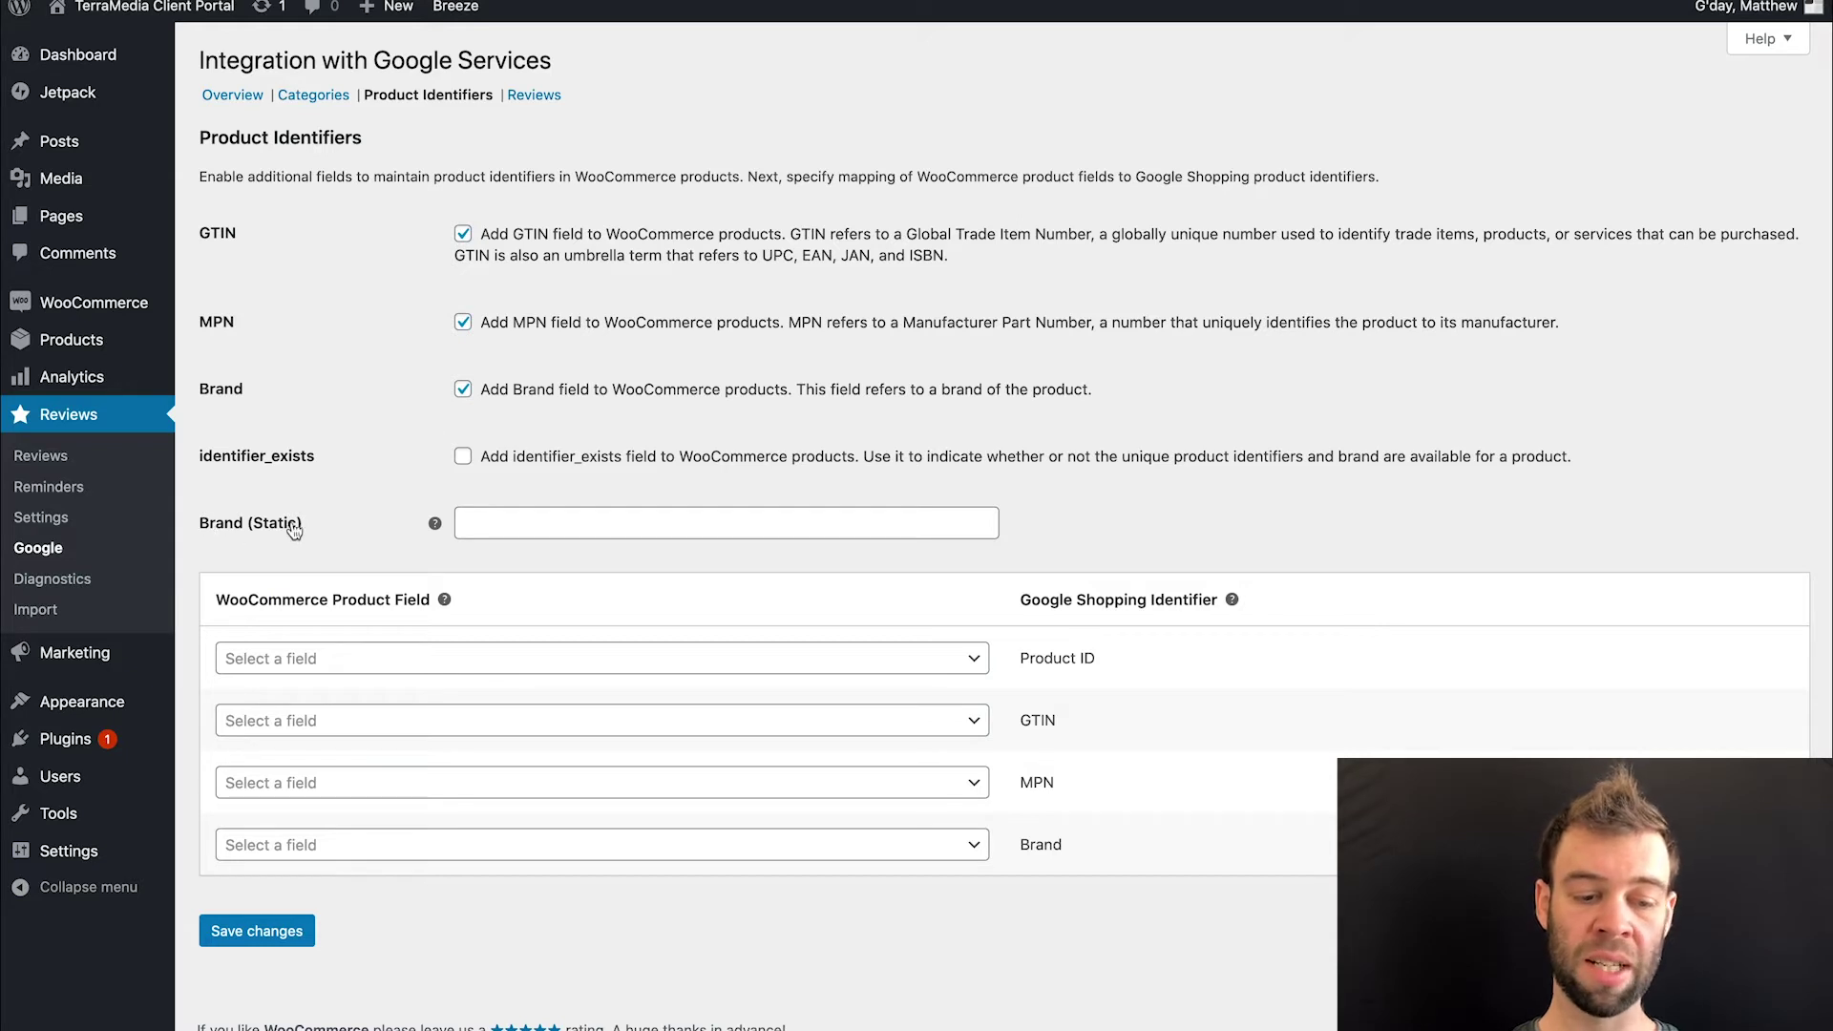
- Paste TerraMedia as the static Brand and enable the identifier_exists field
{"action": "left_click", "coordinate": [609, 530]}
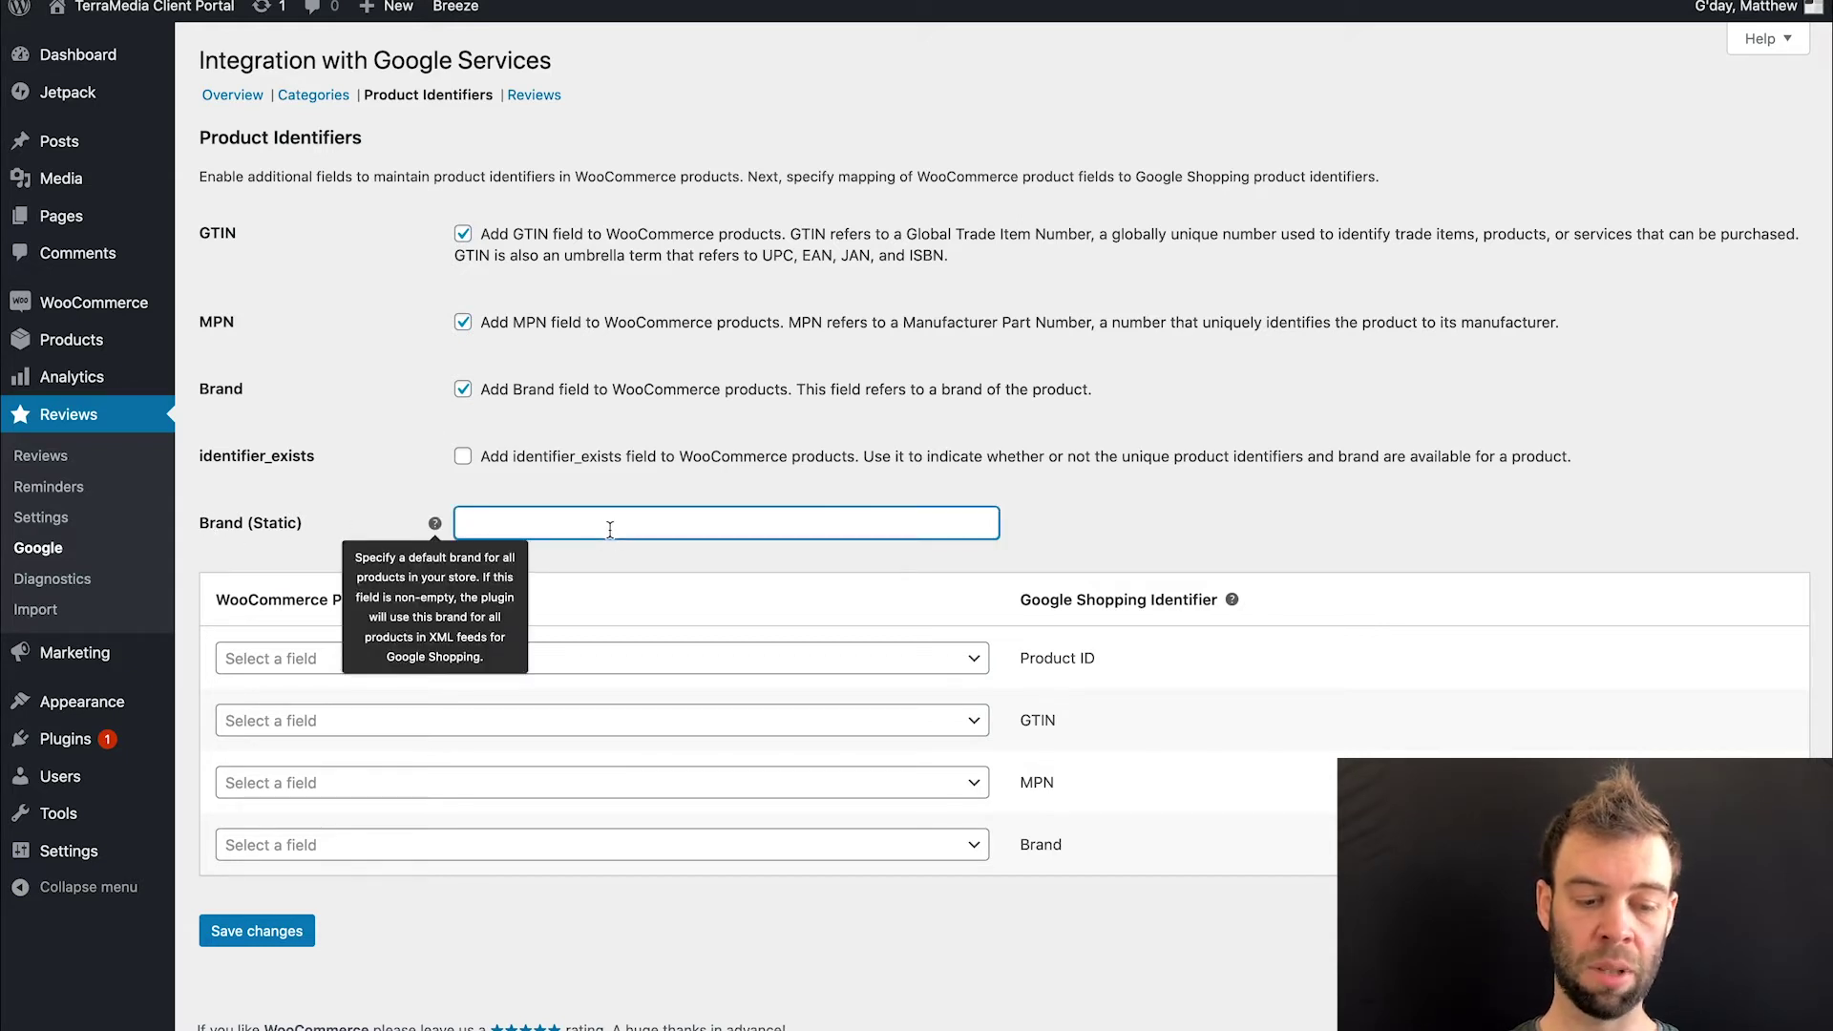
{"action": "left_click", "coordinate": [552, 520]}
{"action": "type", "text": "TerraMedia"}
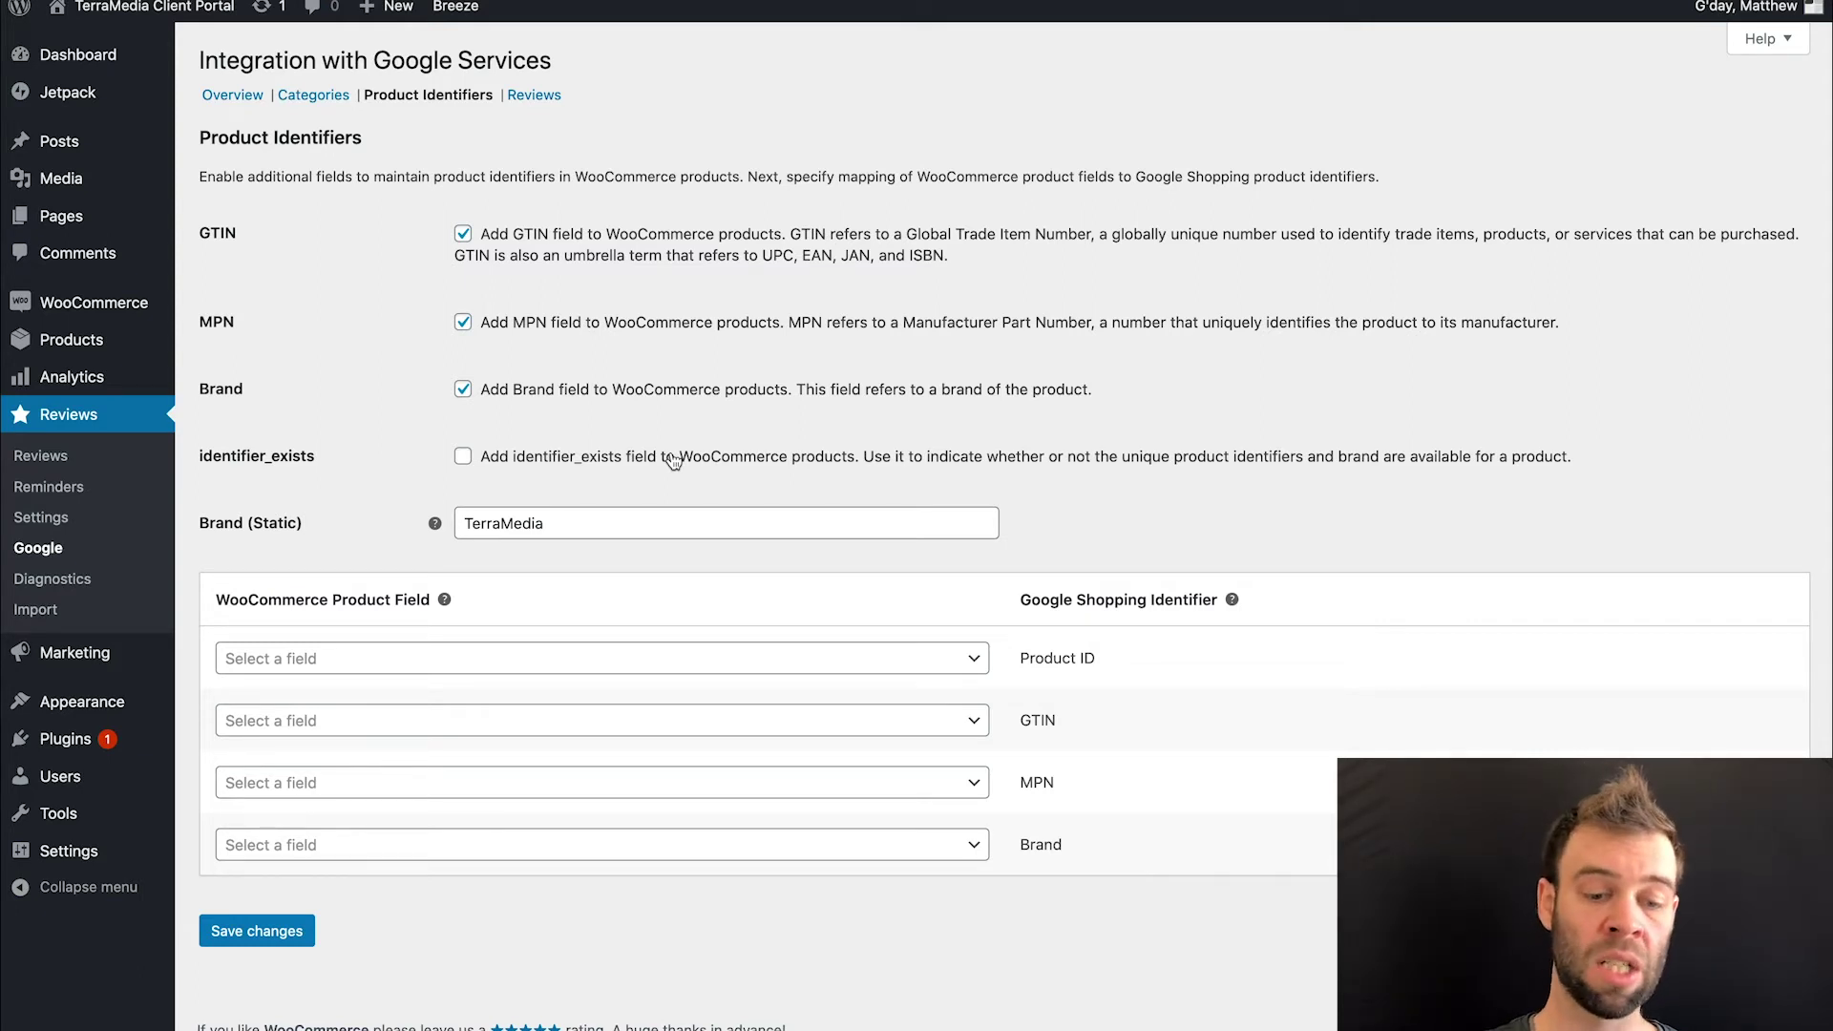
{"action": "left_click", "coordinate": [673, 462]}
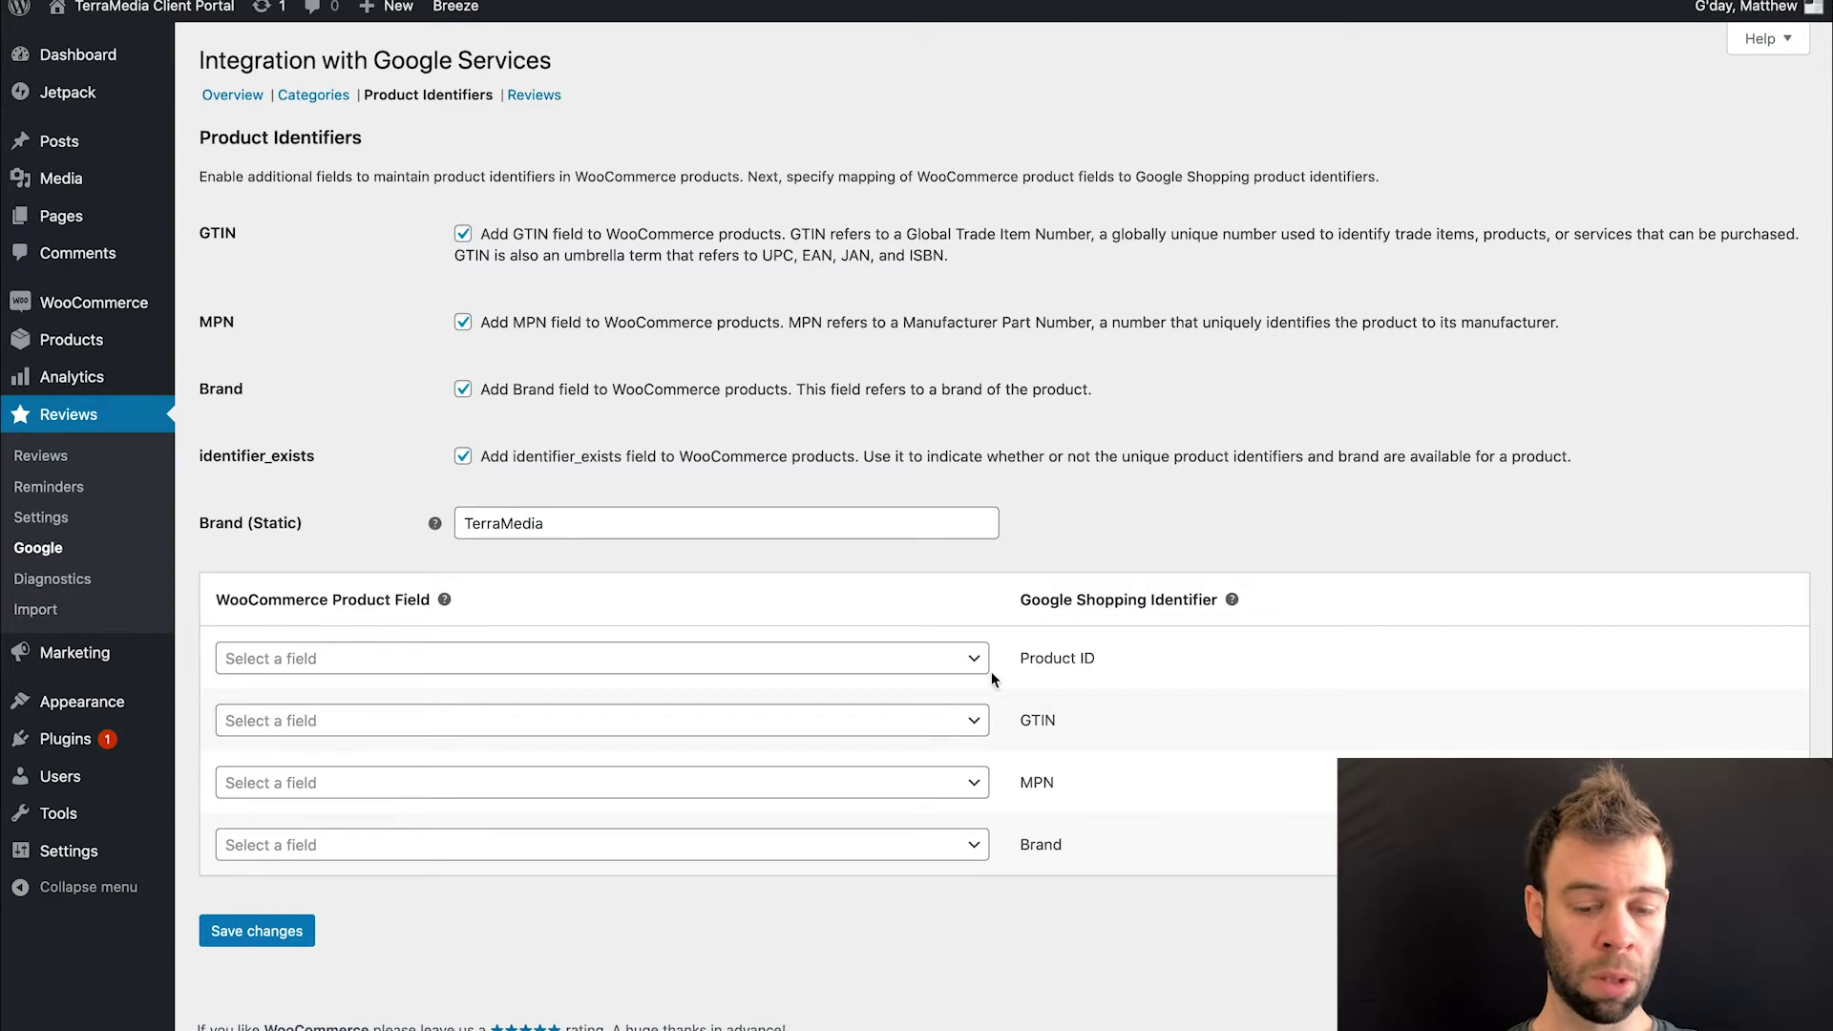
- Map Product SKU to the Product ID identifier and Product GTIN to GTIN
{"action": "left_click", "coordinate": [947, 668]}
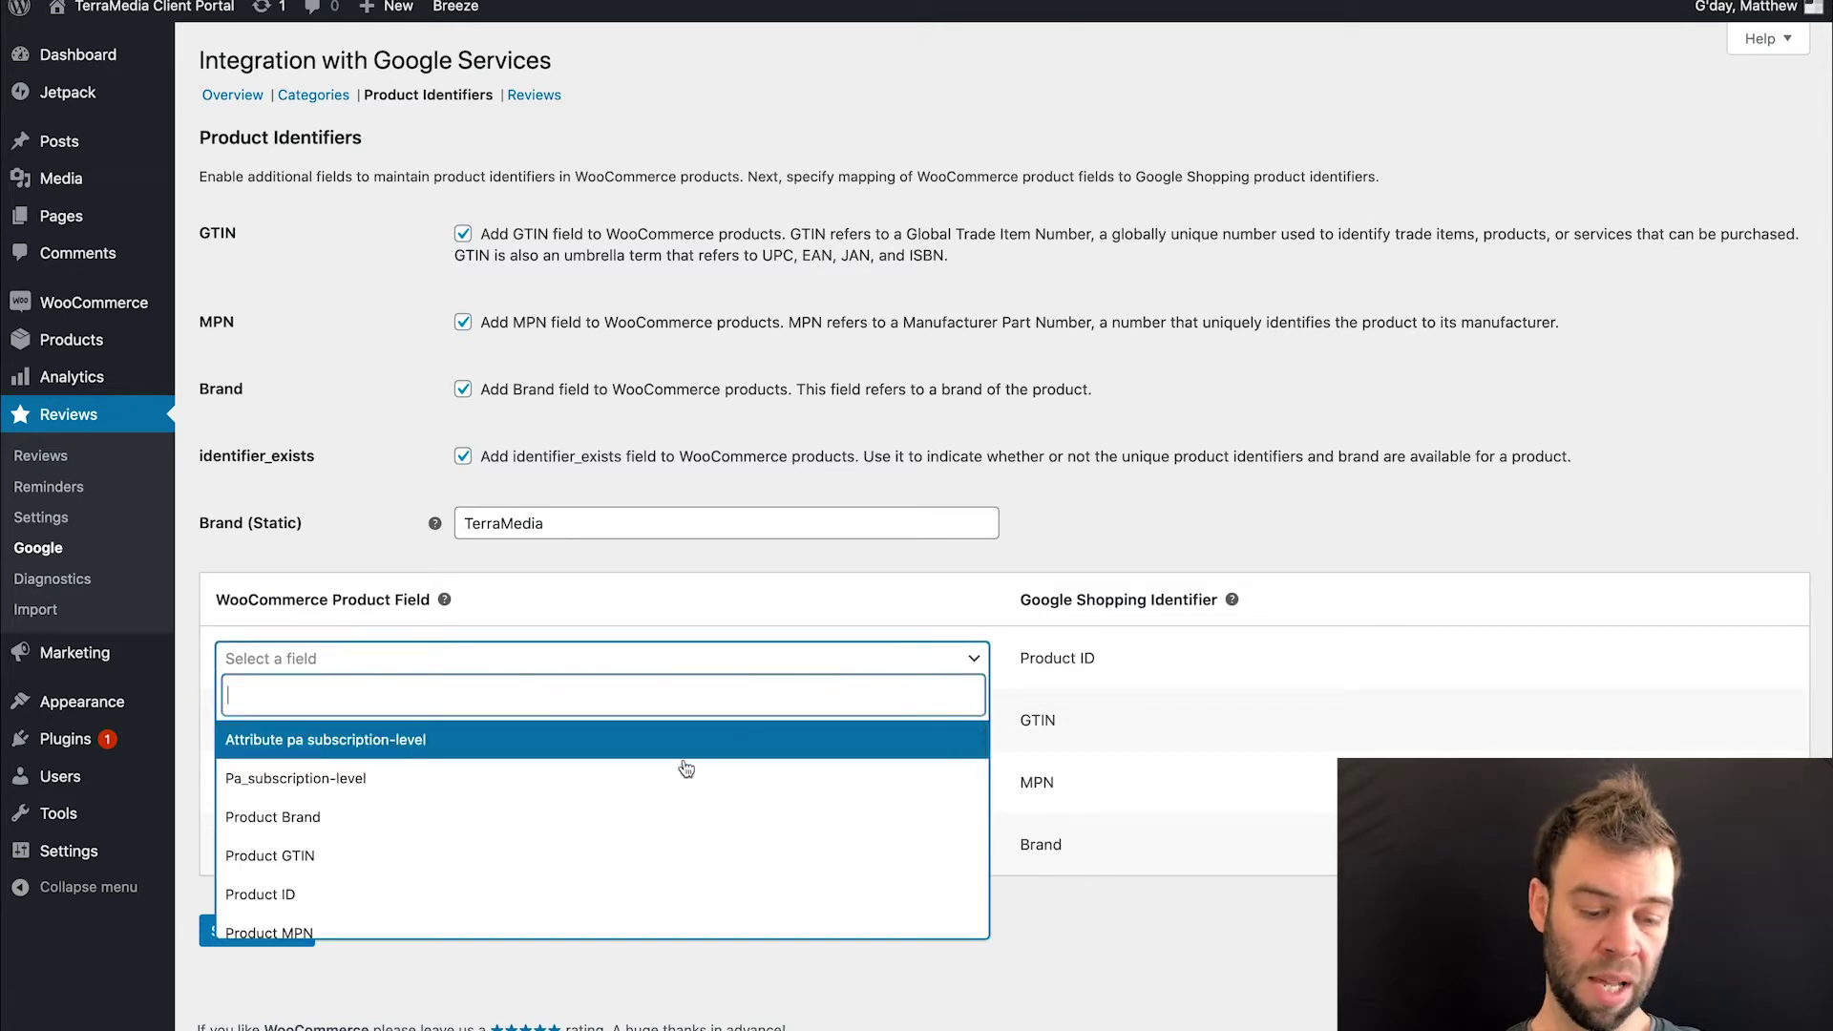
{"action": "scroll", "coordinate": [683, 767], "scroll_direction": "down", "scroll_amount": 3}
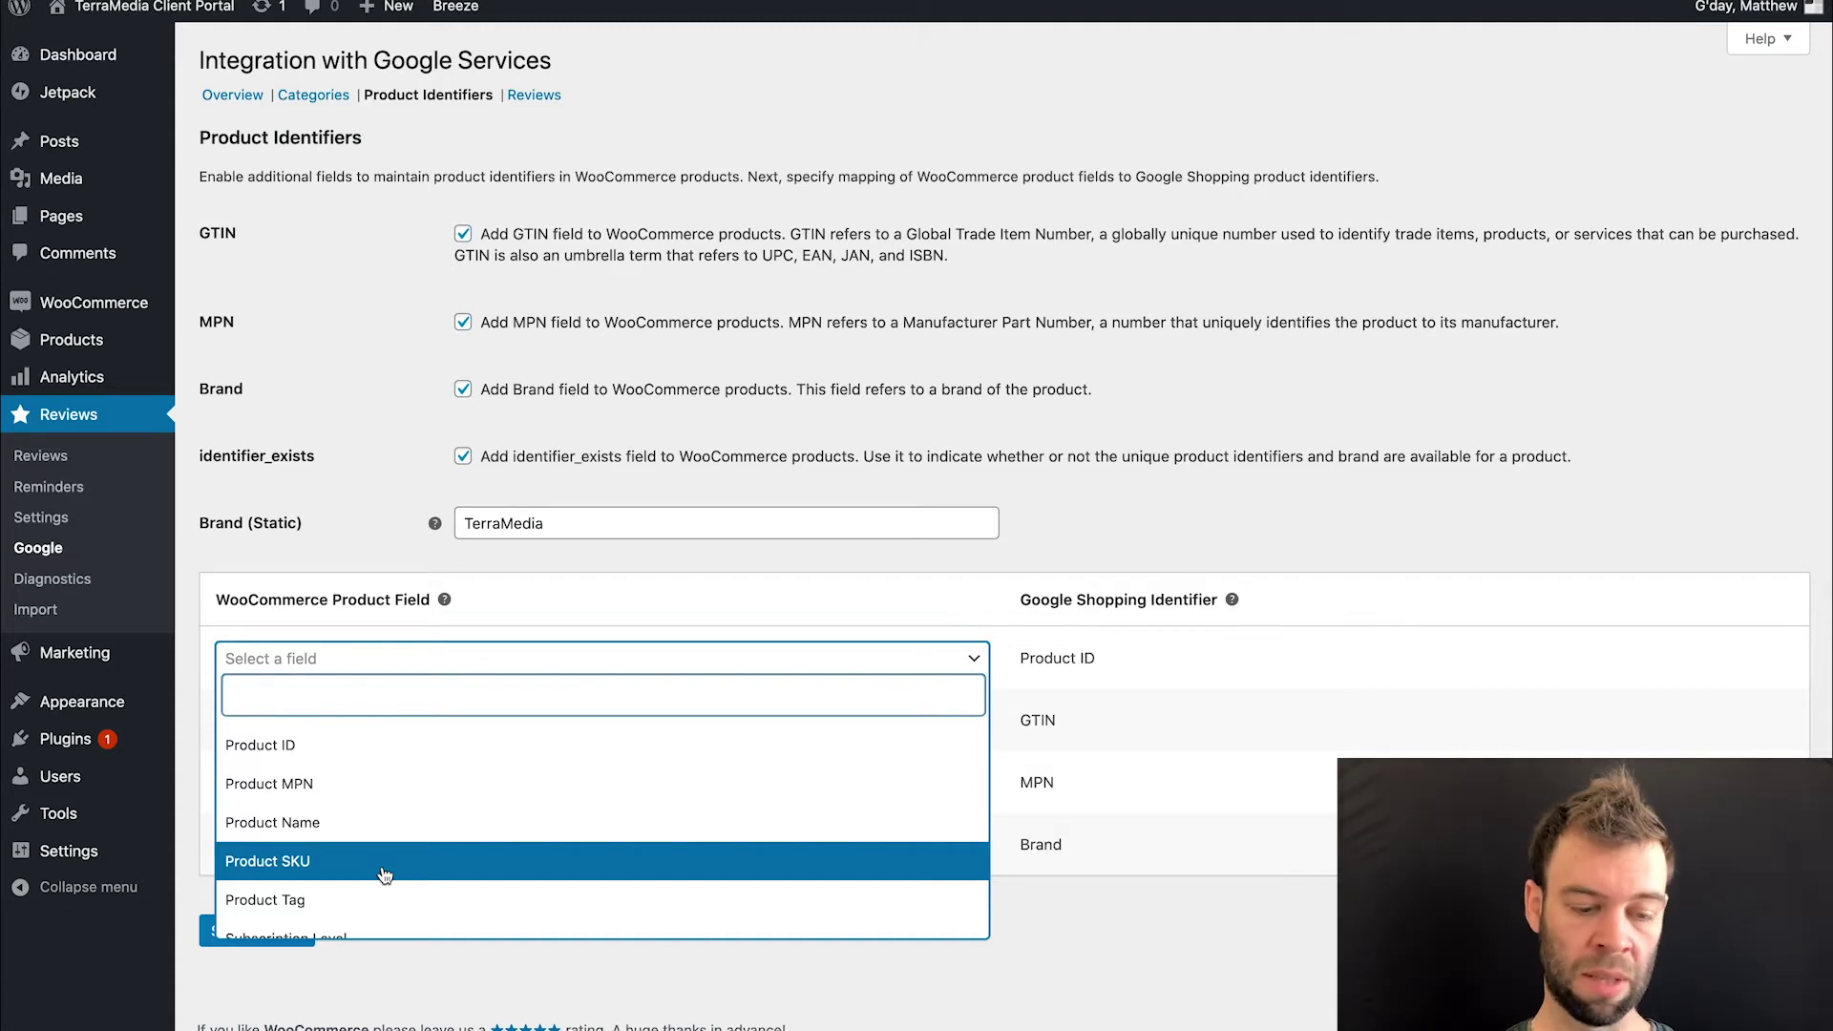
{"action": "left_click", "coordinate": [384, 875]}
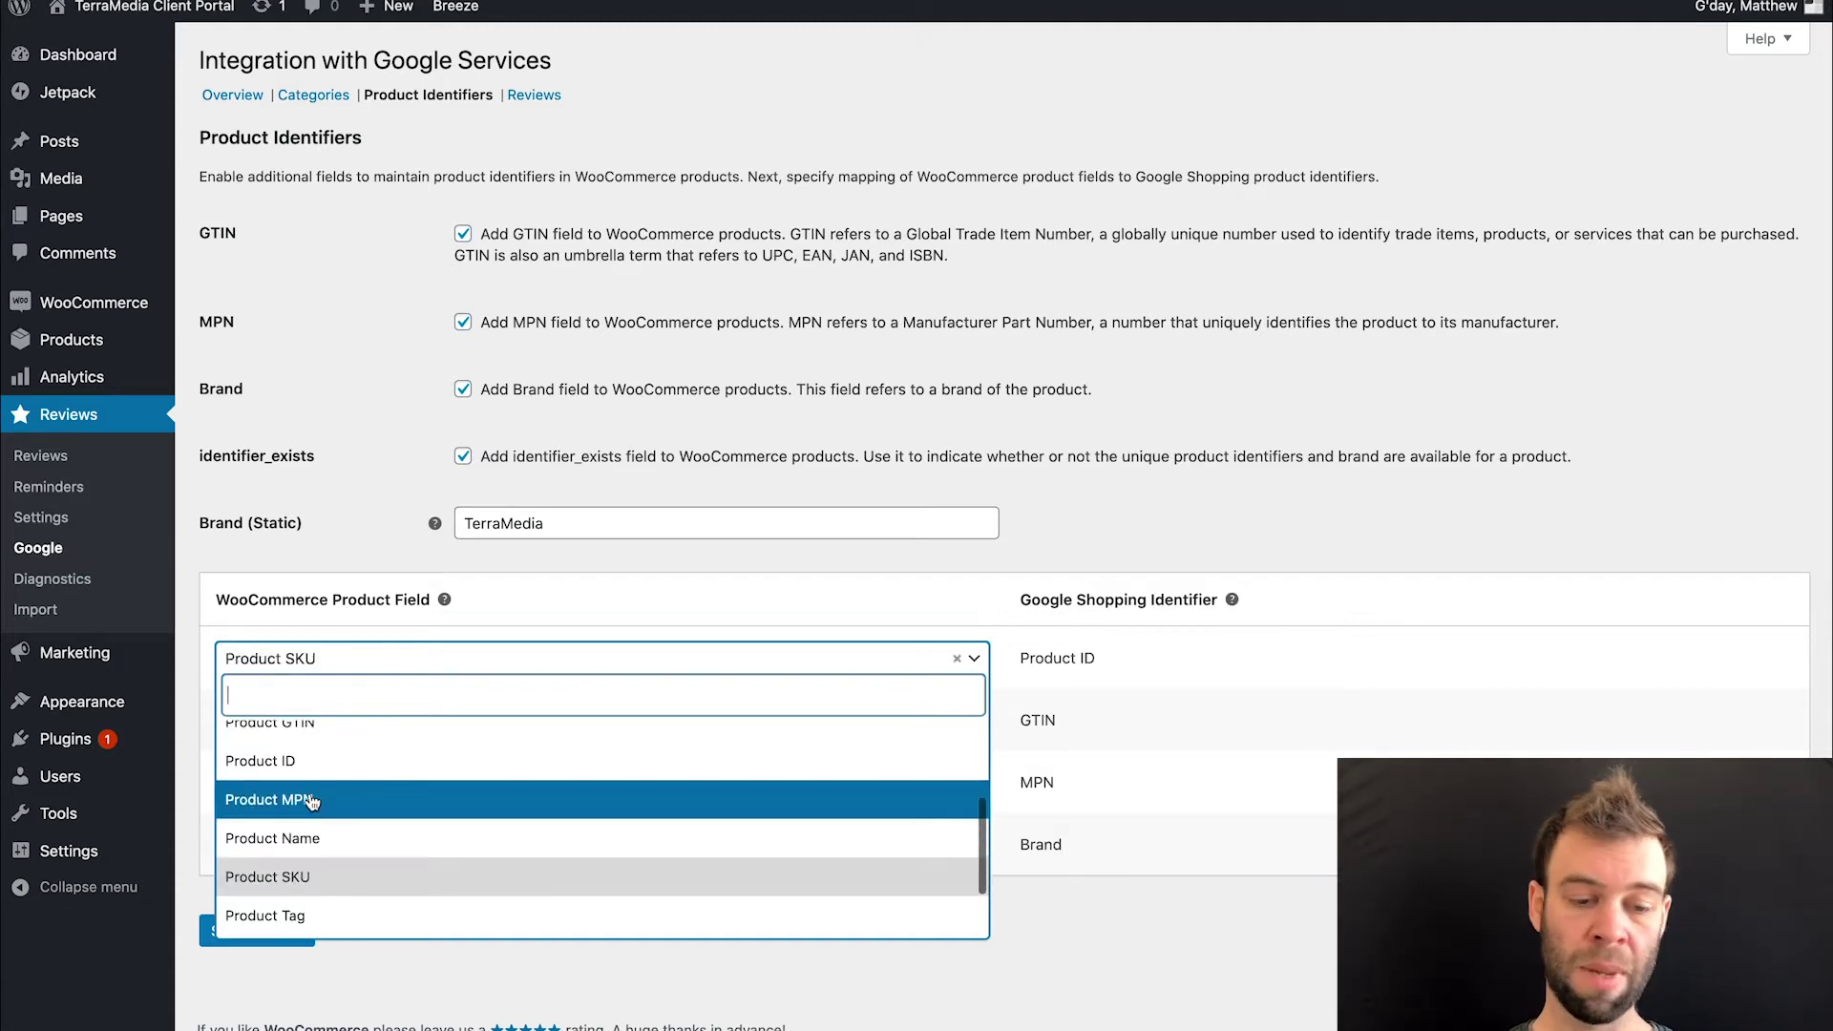
{"action": "scroll", "coordinate": [311, 801], "scroll_direction": "down", "scroll_amount": 2}
{"action": "scroll", "coordinate": [360, 807], "scroll_direction": "up", "scroll_amount": 3}
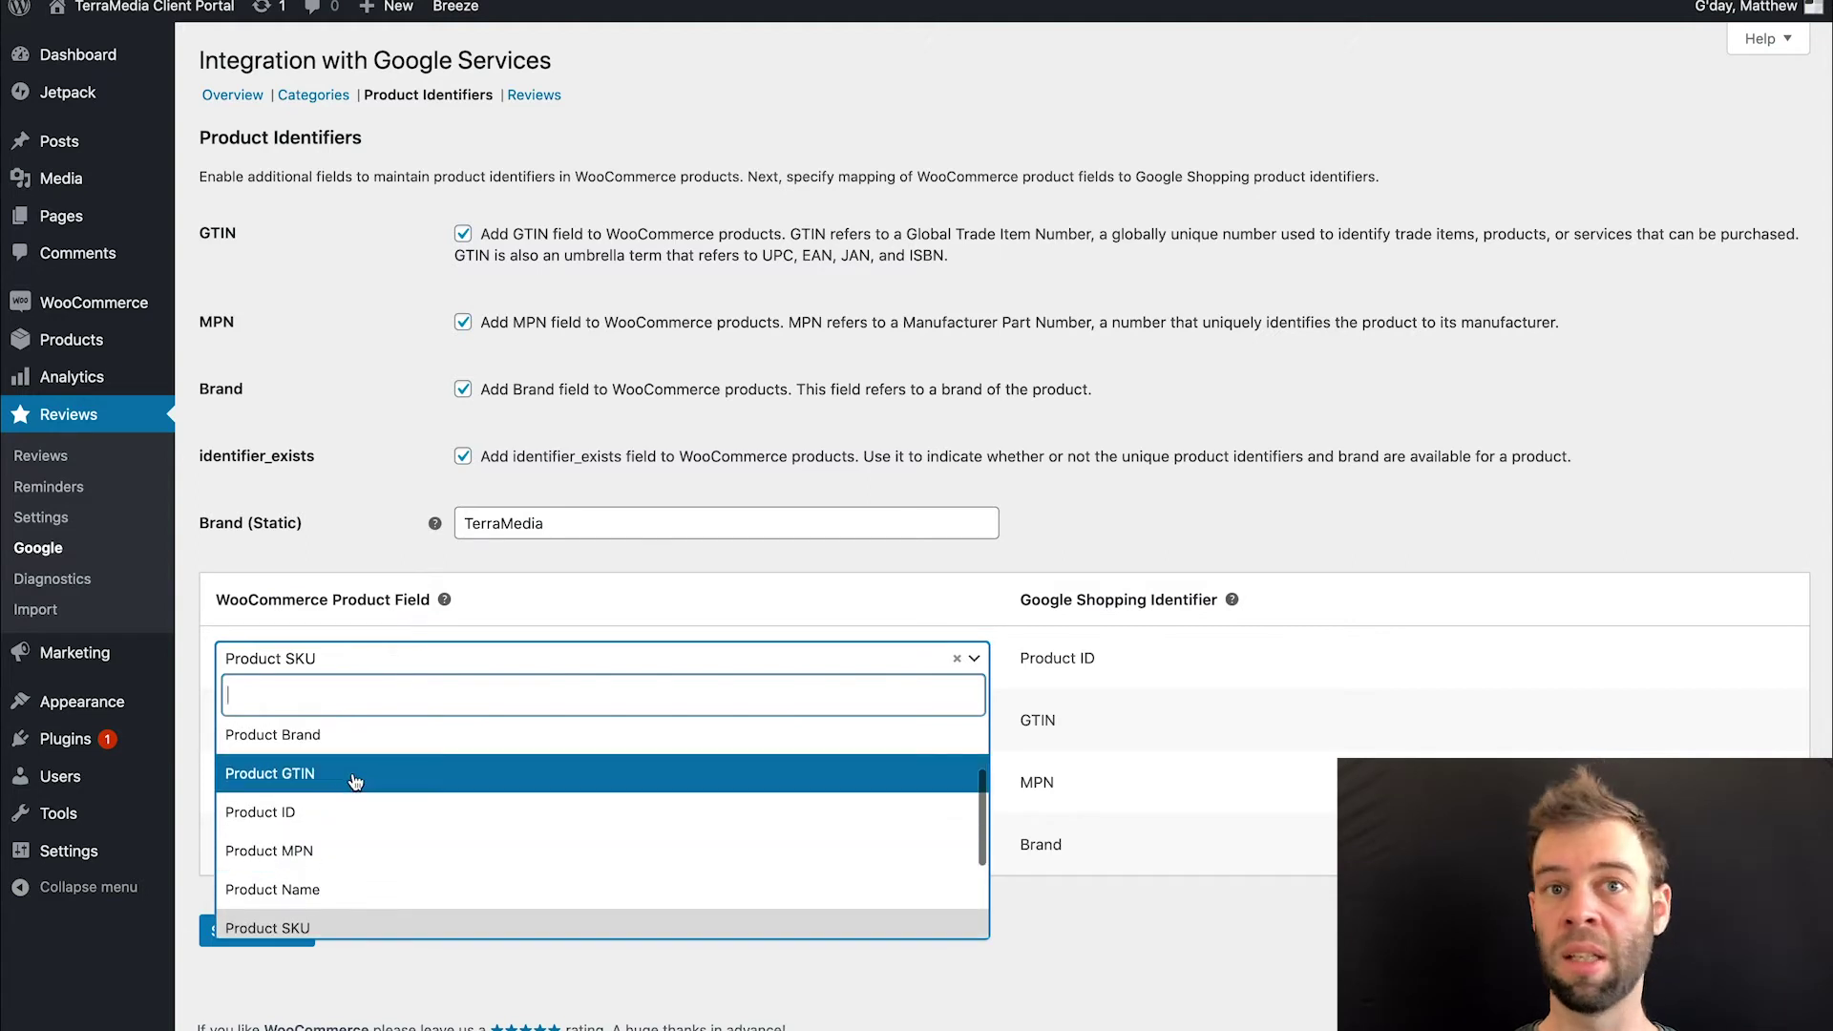
{"action": "left_click", "coordinate": [893, 720]}
{"action": "scroll", "coordinate": [621, 827], "scroll_direction": "down", "scroll_amount": 1}
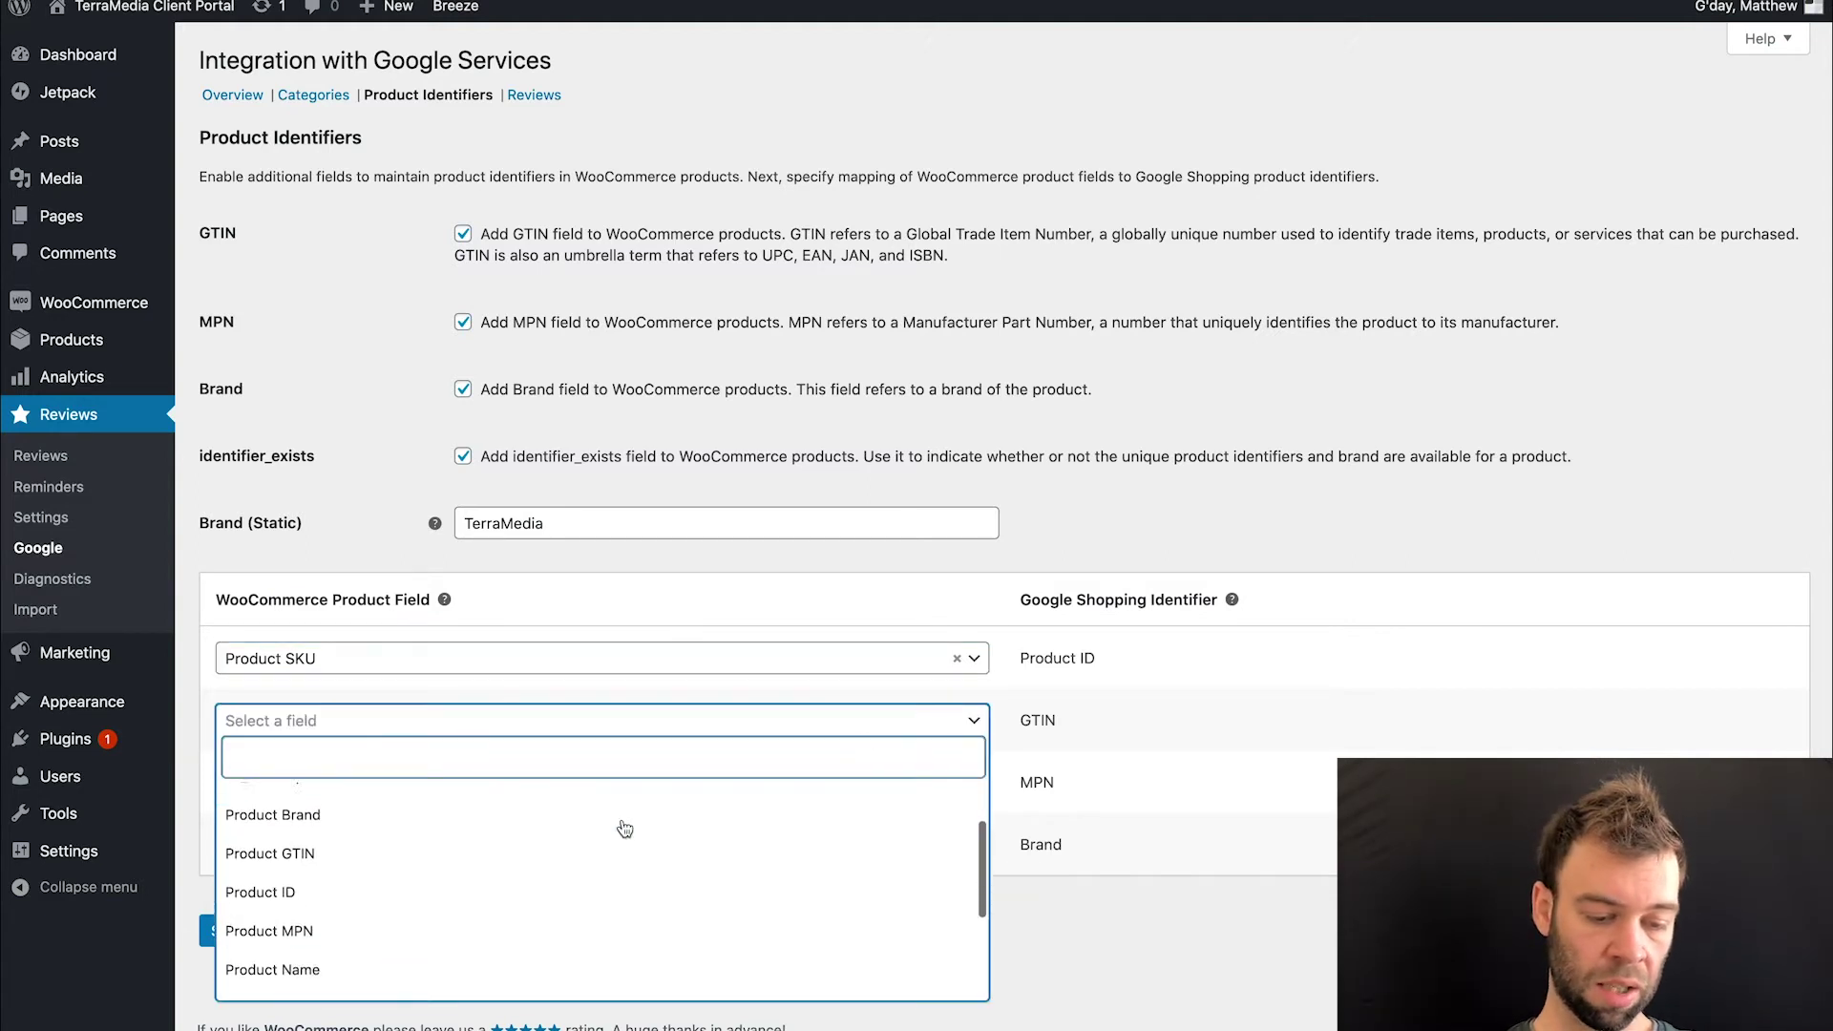
{"action": "left_click", "coordinate": [494, 846]}
{"action": "left_click", "coordinate": [326, 534]}
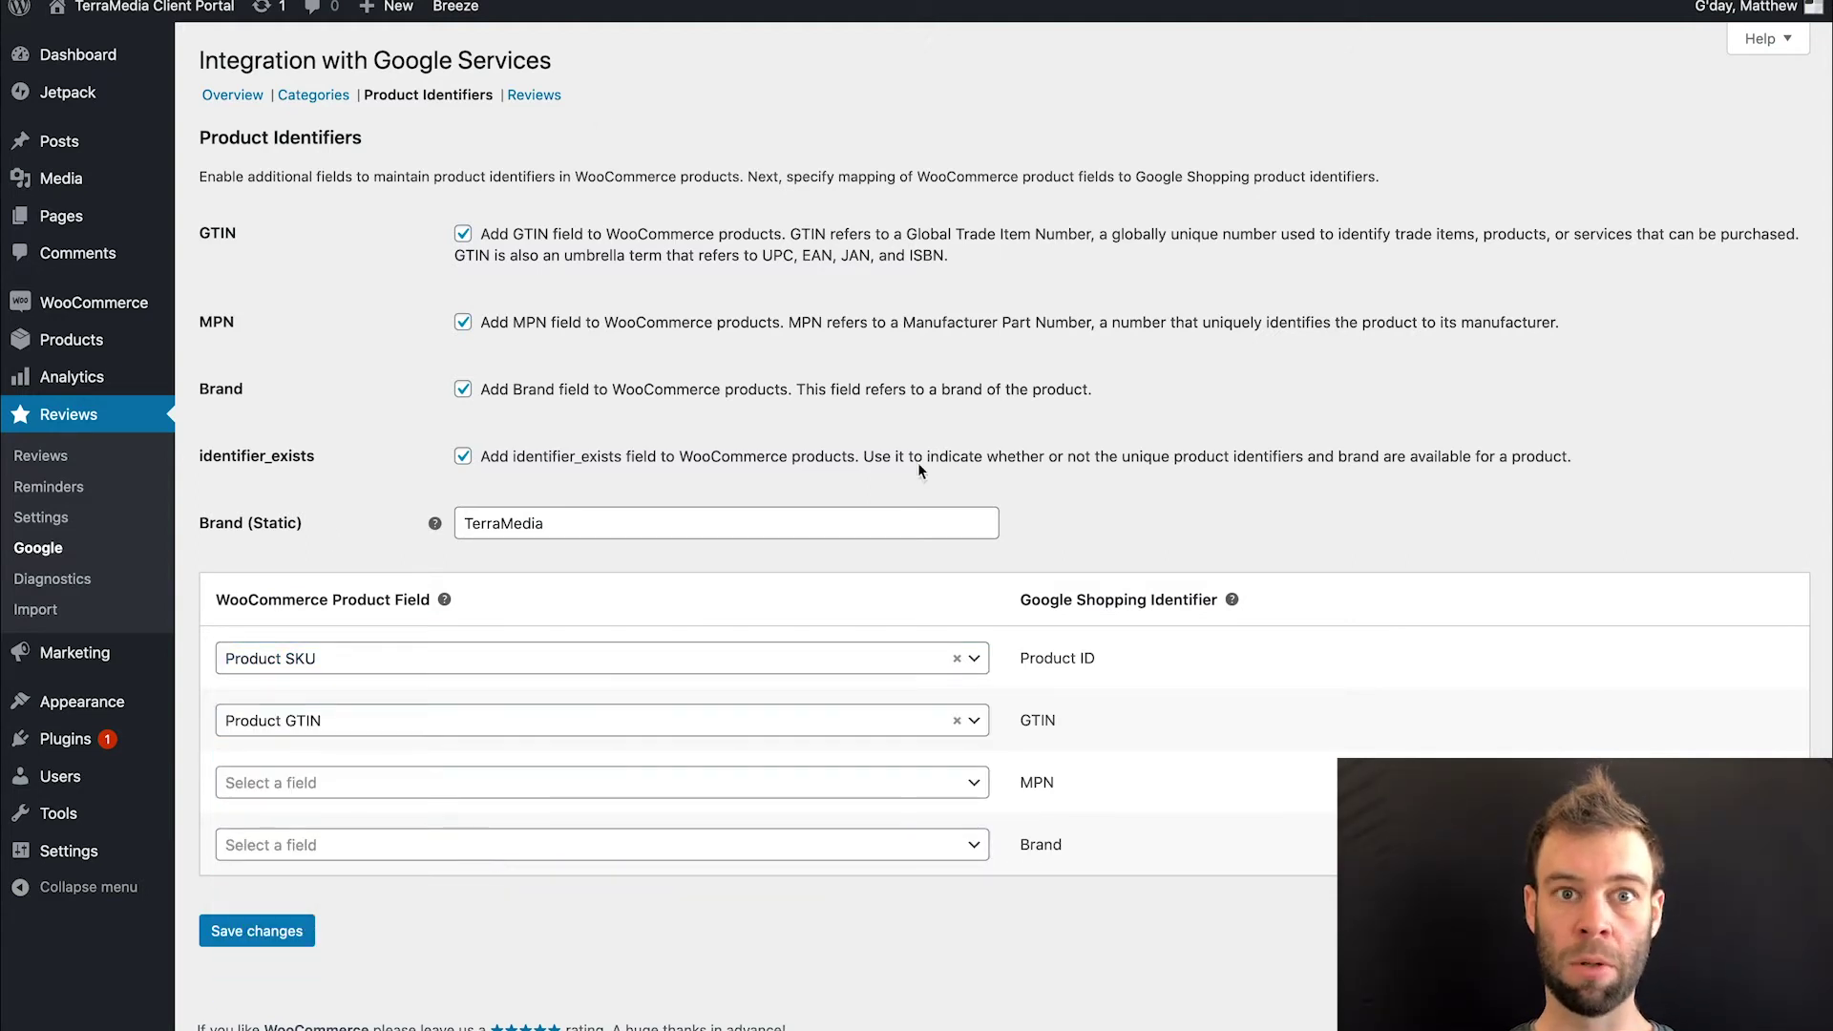
- Map Product MPN and Product Brand to the MPN and Brand identifiers, then save
{"action": "left_click", "coordinate": [474, 786]}
{"action": "scroll", "coordinate": [388, 756], "scroll_direction": "down", "scroll_amount": 2}
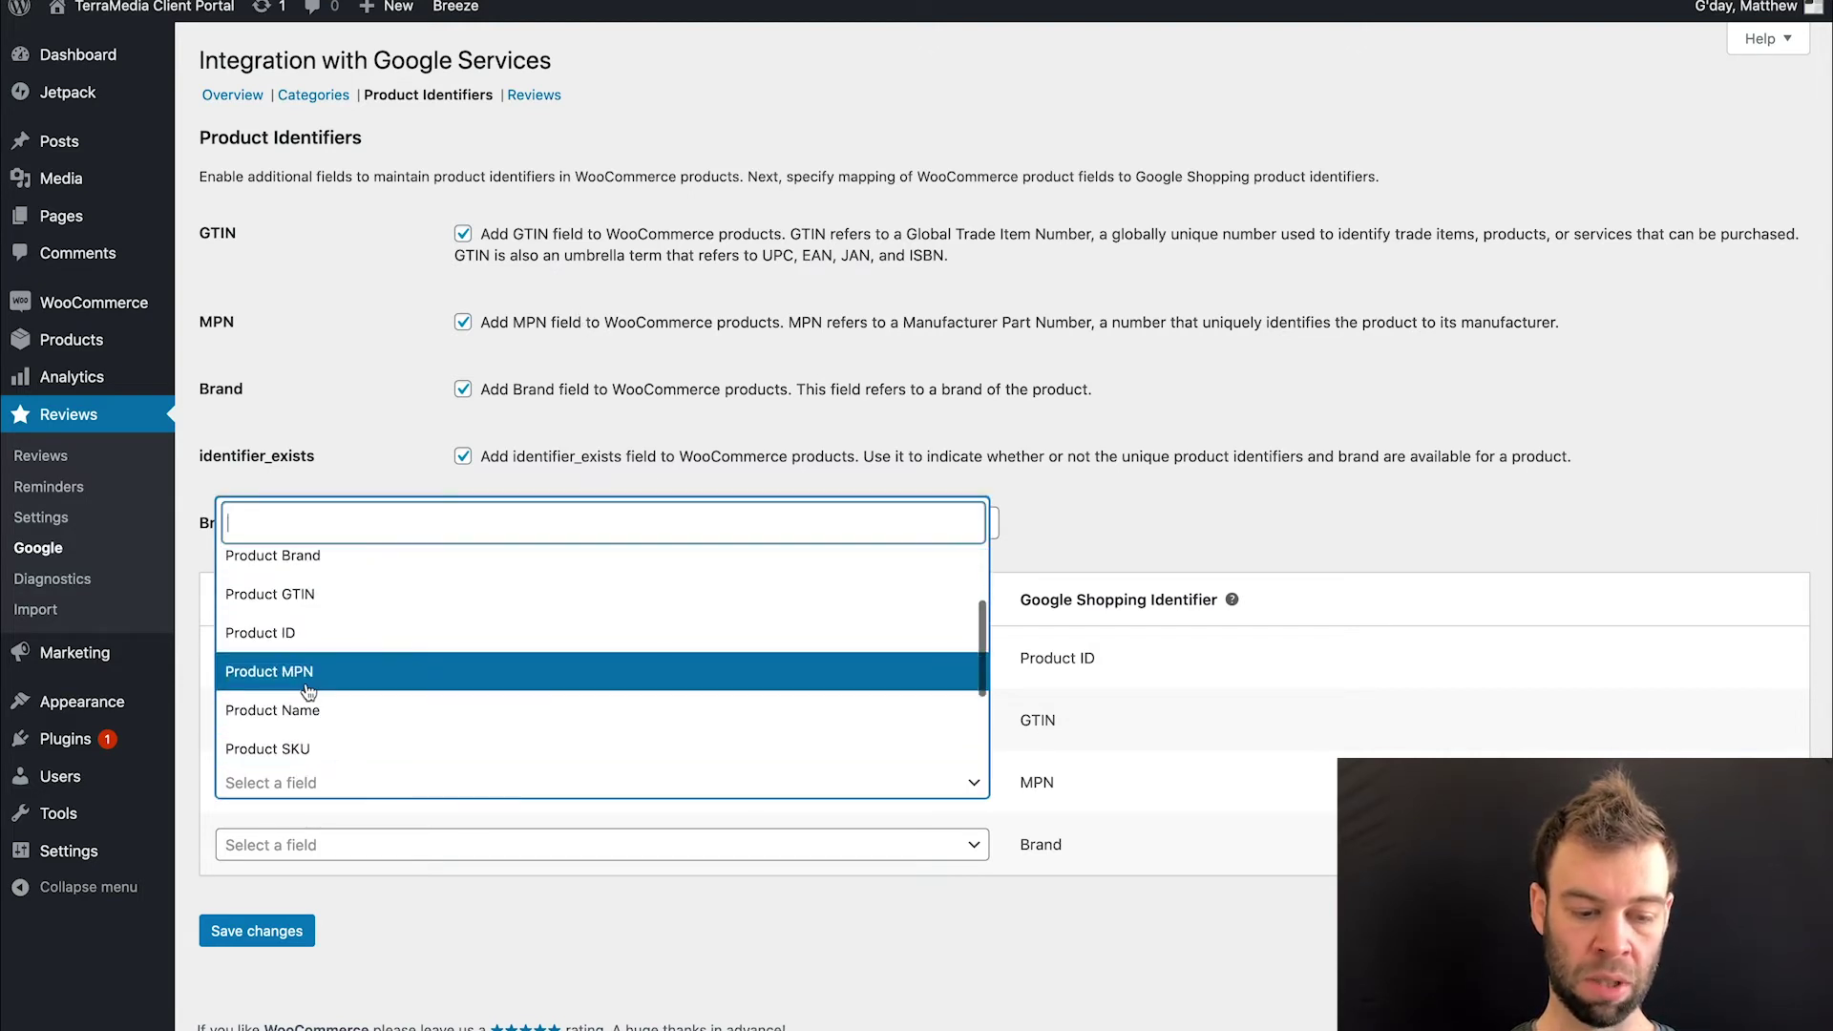
{"action": "left_click", "coordinate": [307, 673]}
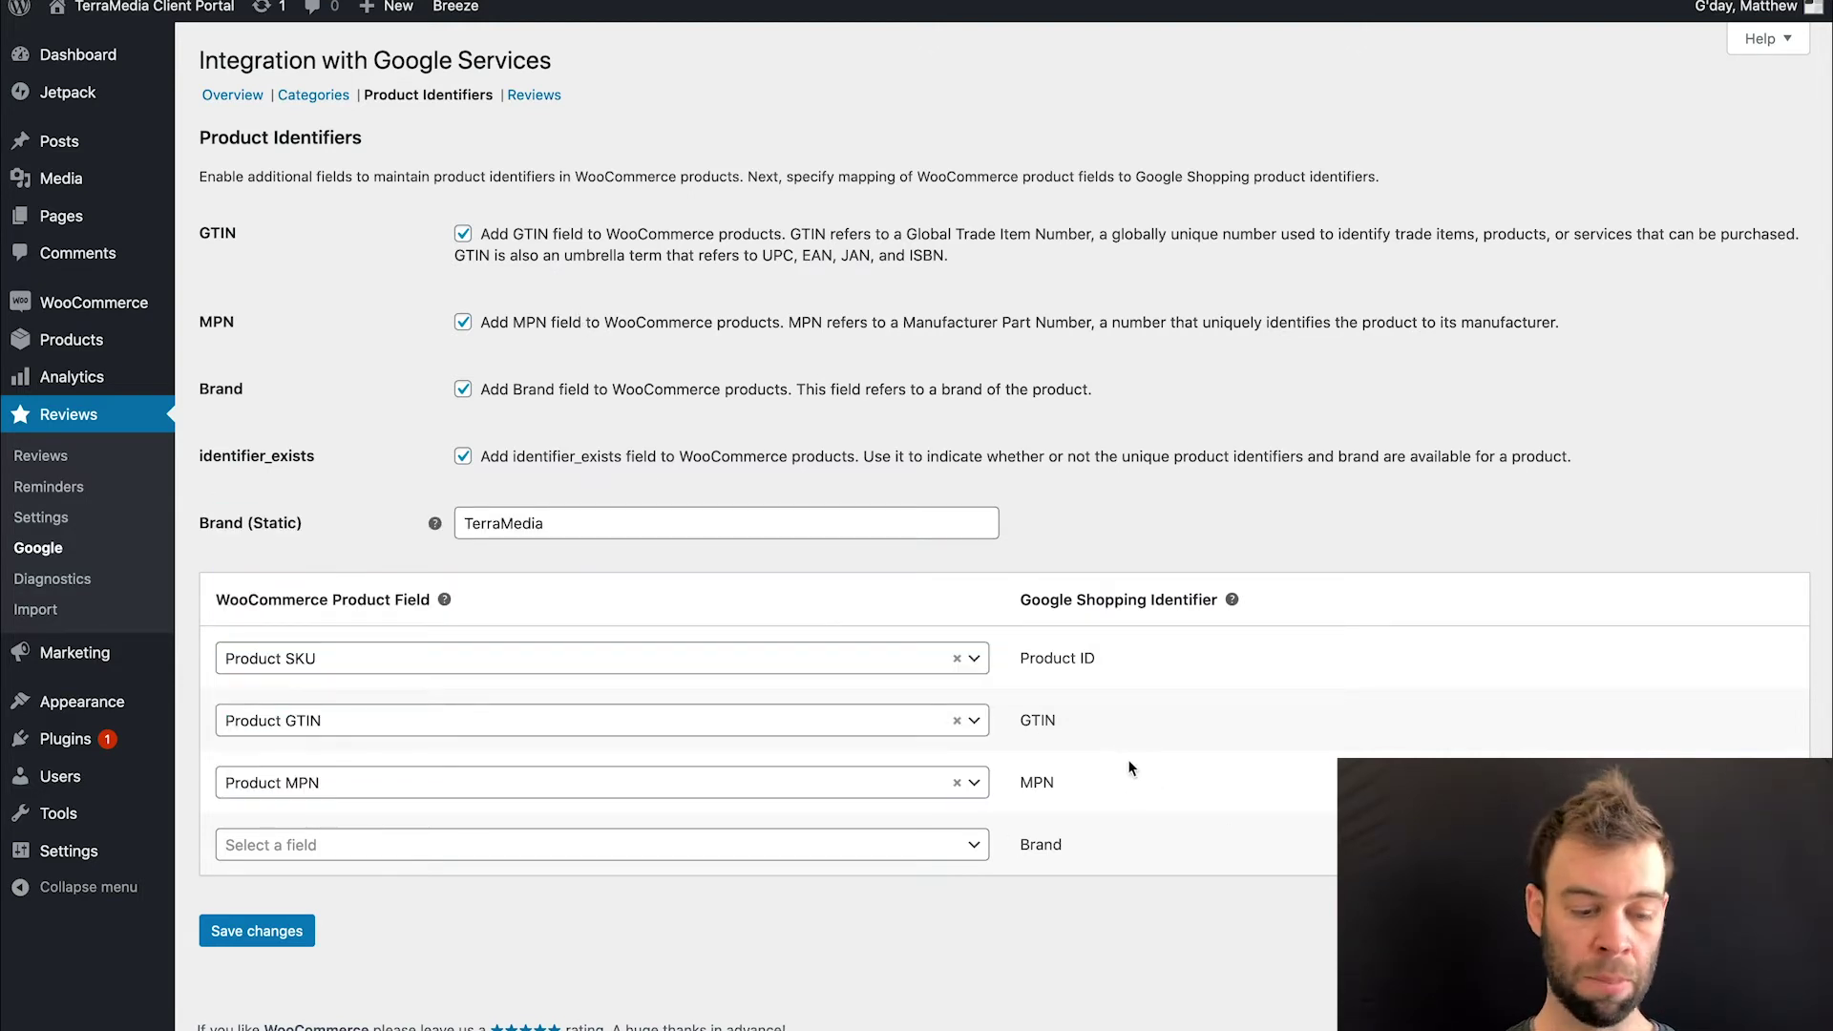
{"action": "left_click", "coordinate": [902, 844]}
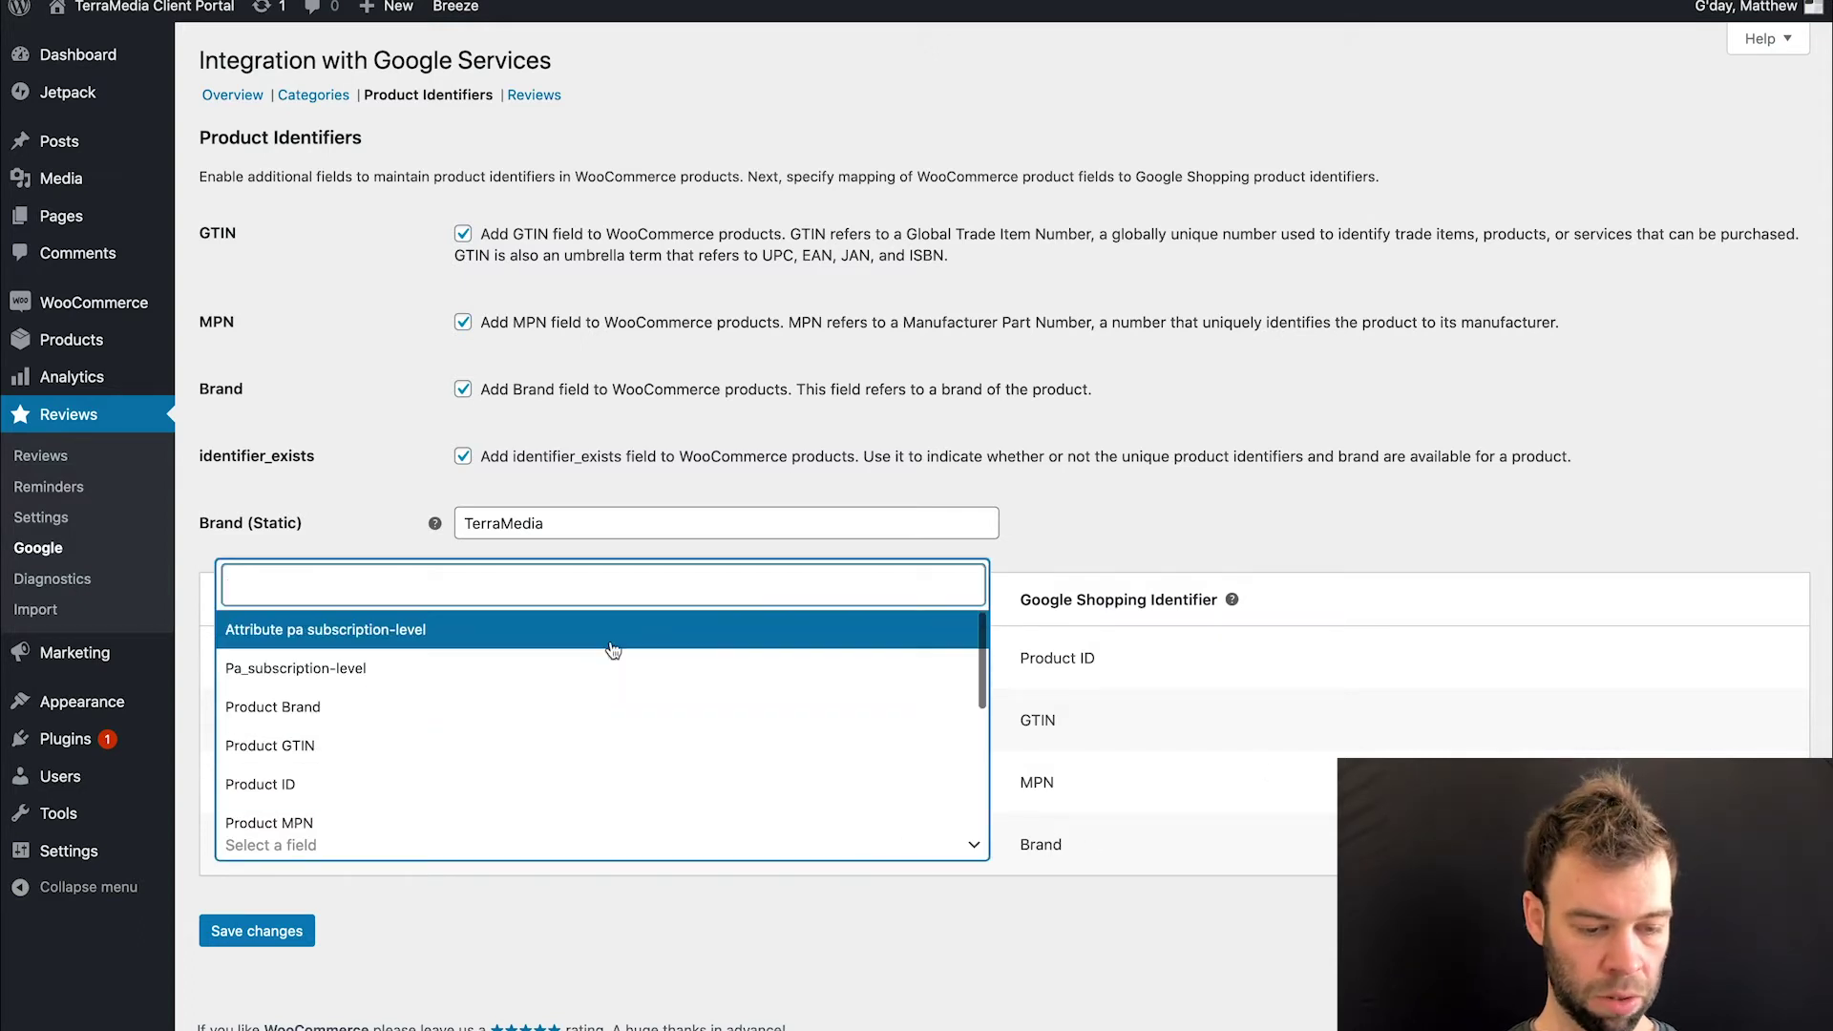
{"action": "left_click", "coordinate": [593, 705]}
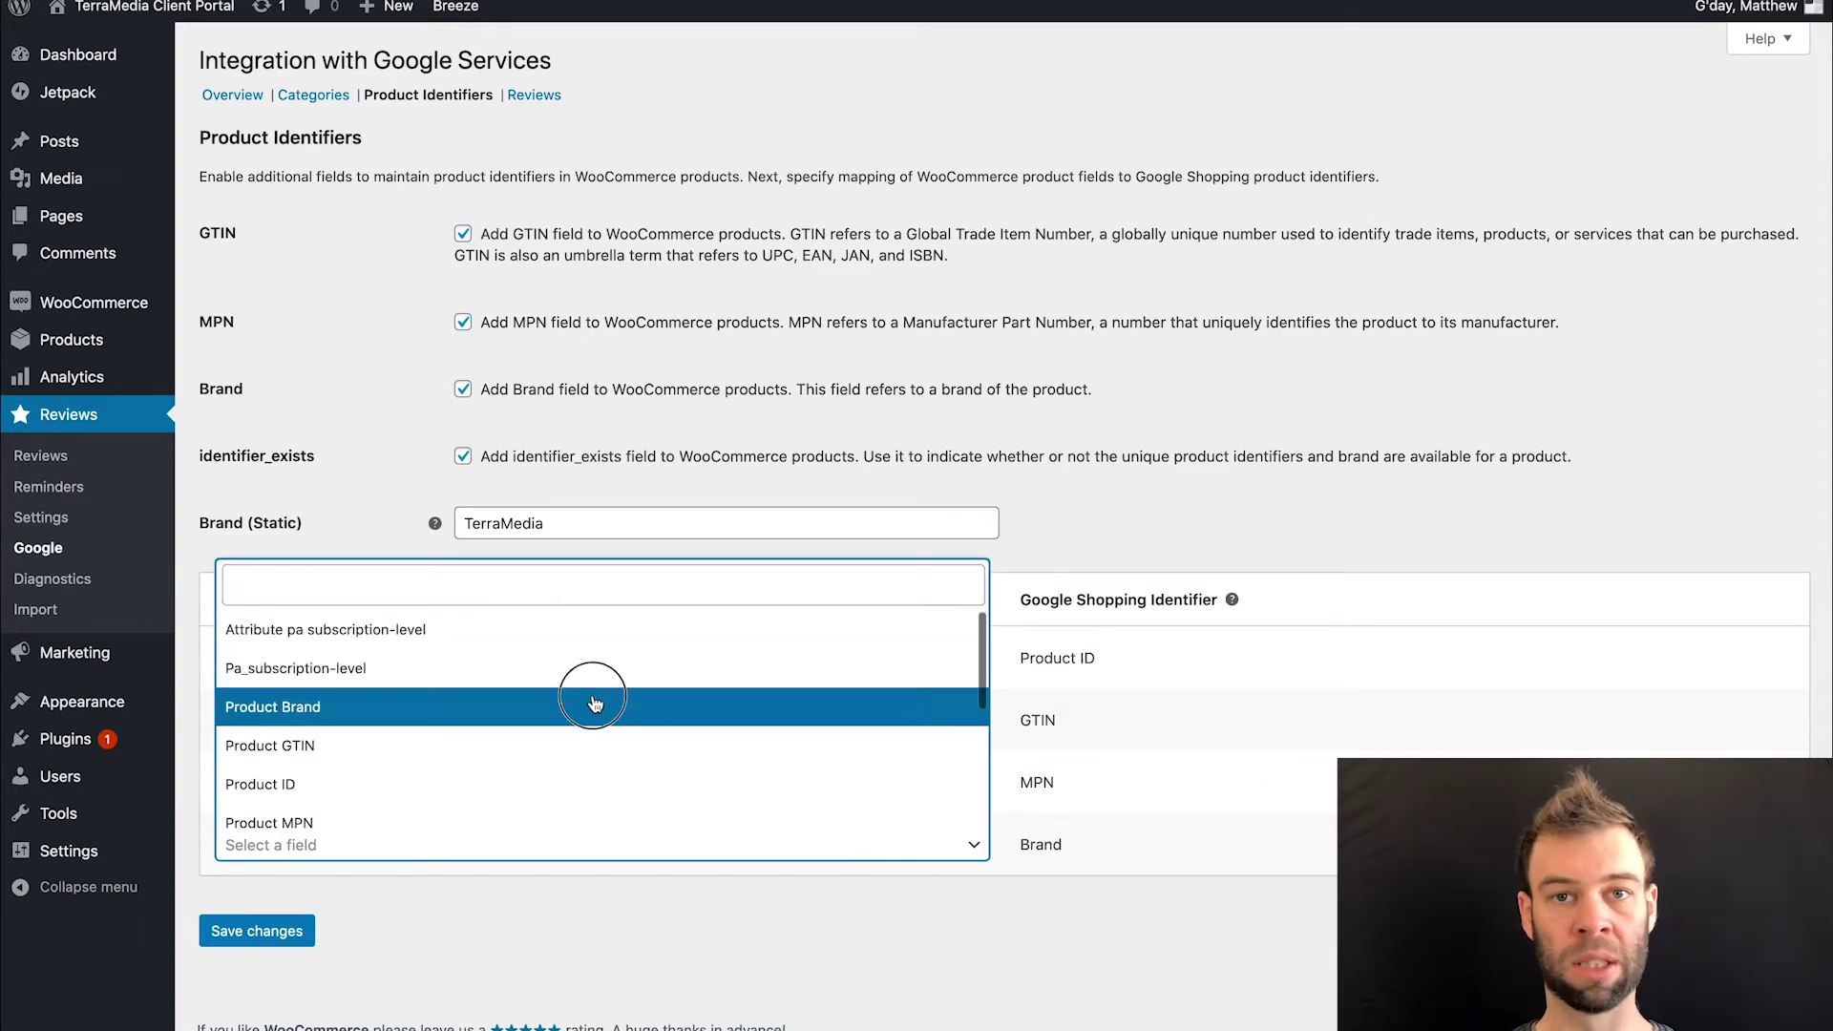
{"action": "left_click", "coordinate": [476, 934]}
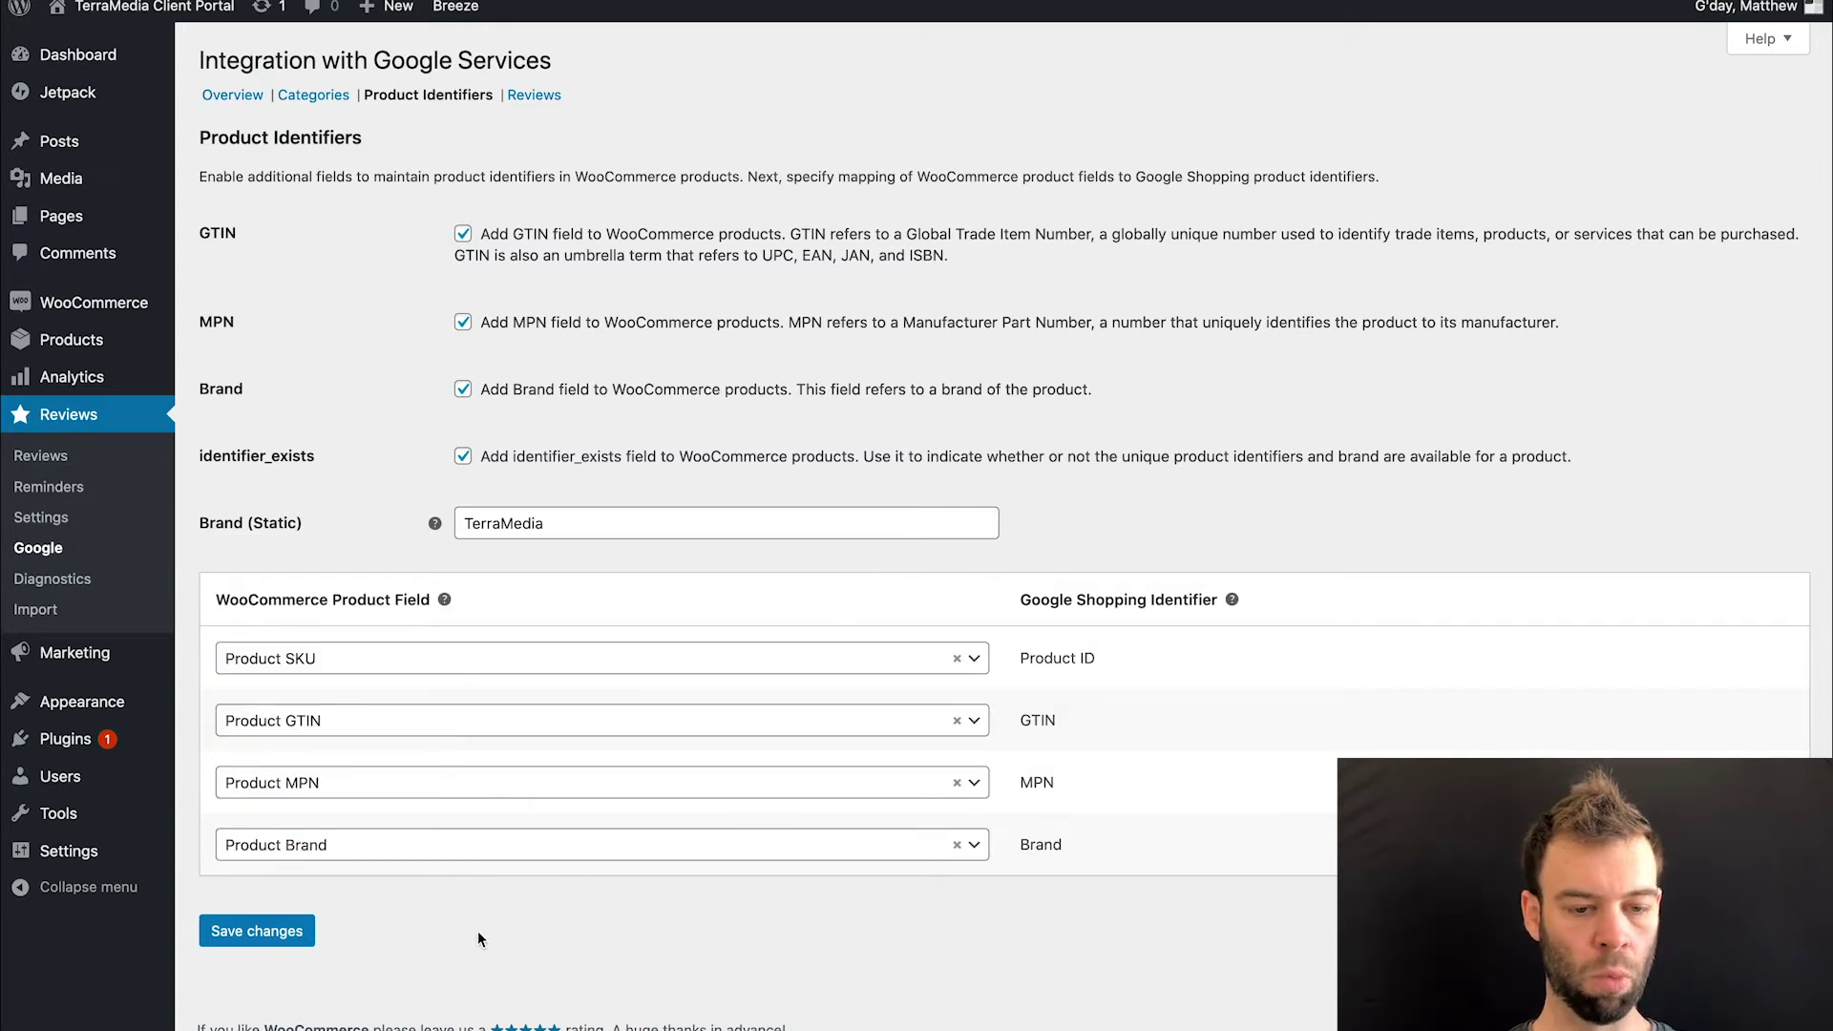
{"action": "left_click", "coordinate": [268, 940]}
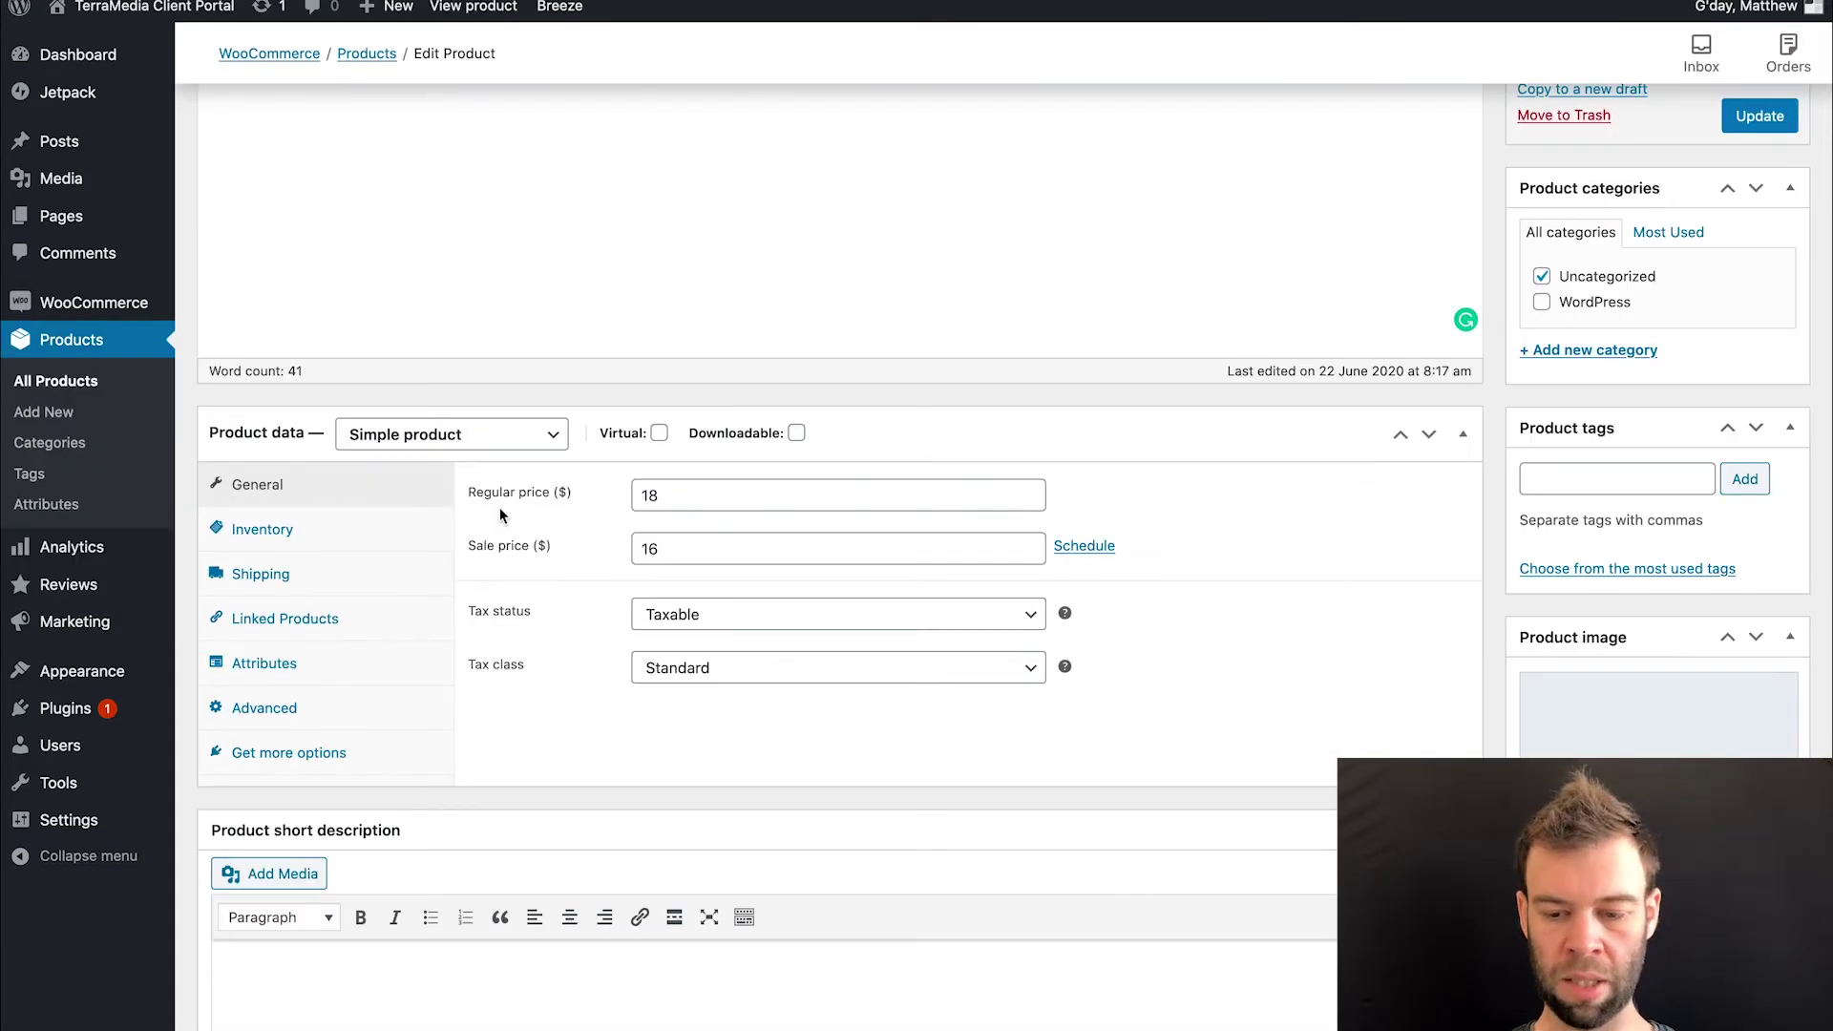
- In the Cap product's Inventory data, leave GTIN and MPN empty and tick identifier_exists
{"action": "scroll", "coordinate": [500, 507], "scroll_direction": "up", "scroll_amount": 5}
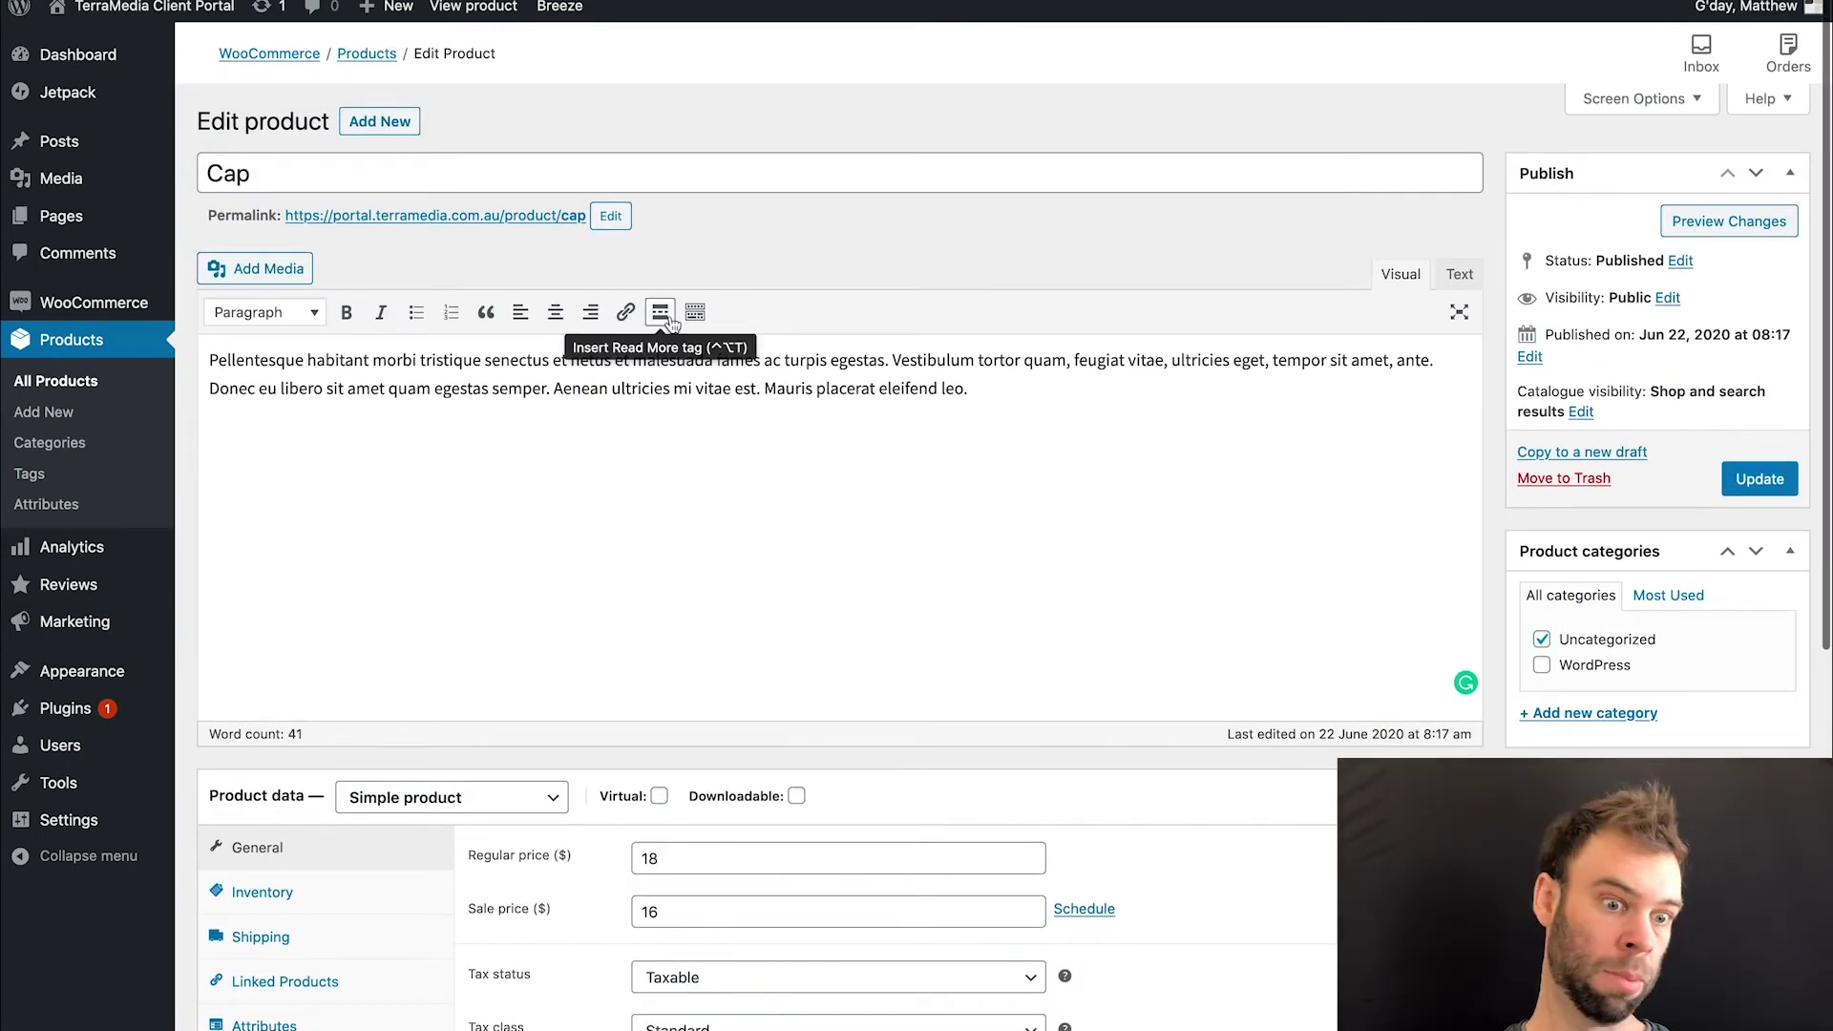
{"action": "scroll", "coordinate": [669, 317], "scroll_direction": "down", "scroll_amount": 4}
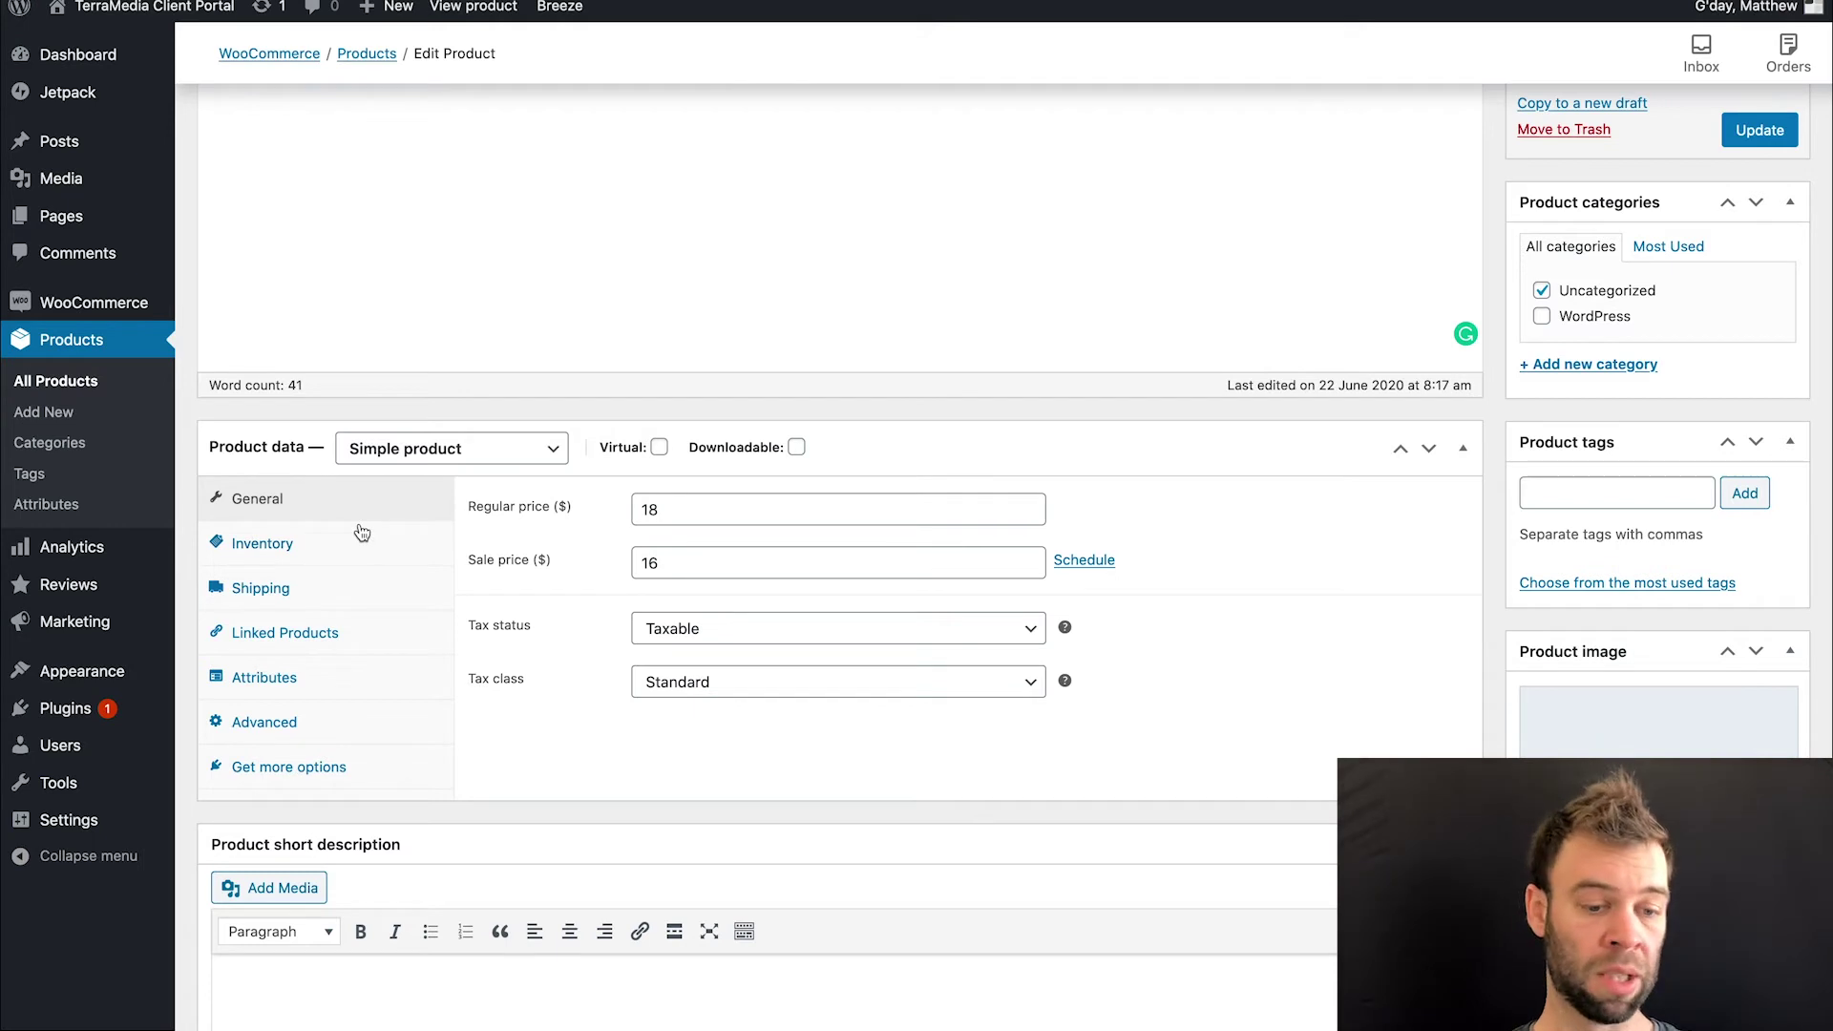
{"action": "scroll", "coordinate": [317, 554], "scroll_direction": "down", "scroll_amount": 1}
{"action": "left_click", "coordinate": [264, 500]}
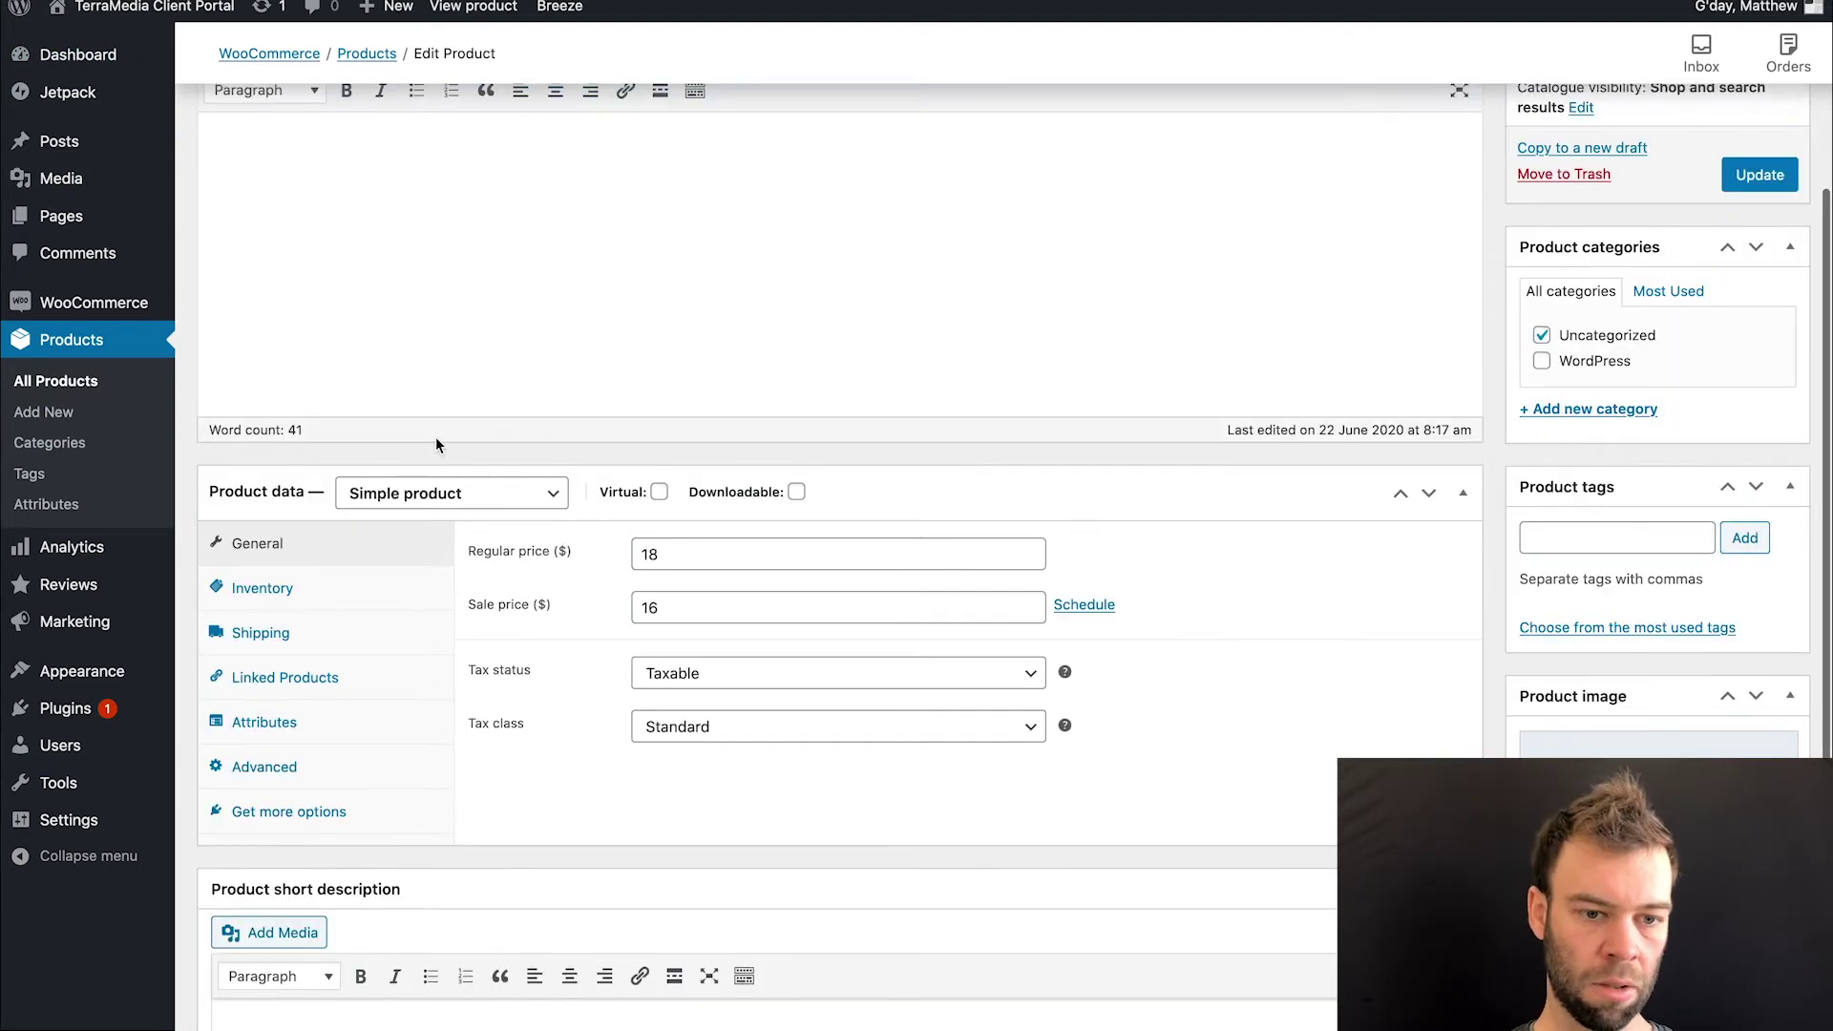
{"action": "scroll", "coordinate": [435, 438], "scroll_direction": "down", "scroll_amount": 1}
{"action": "left_click", "coordinate": [319, 563]}
{"action": "scroll", "coordinate": [572, 544], "scroll_direction": "down", "scroll_amount": 1}
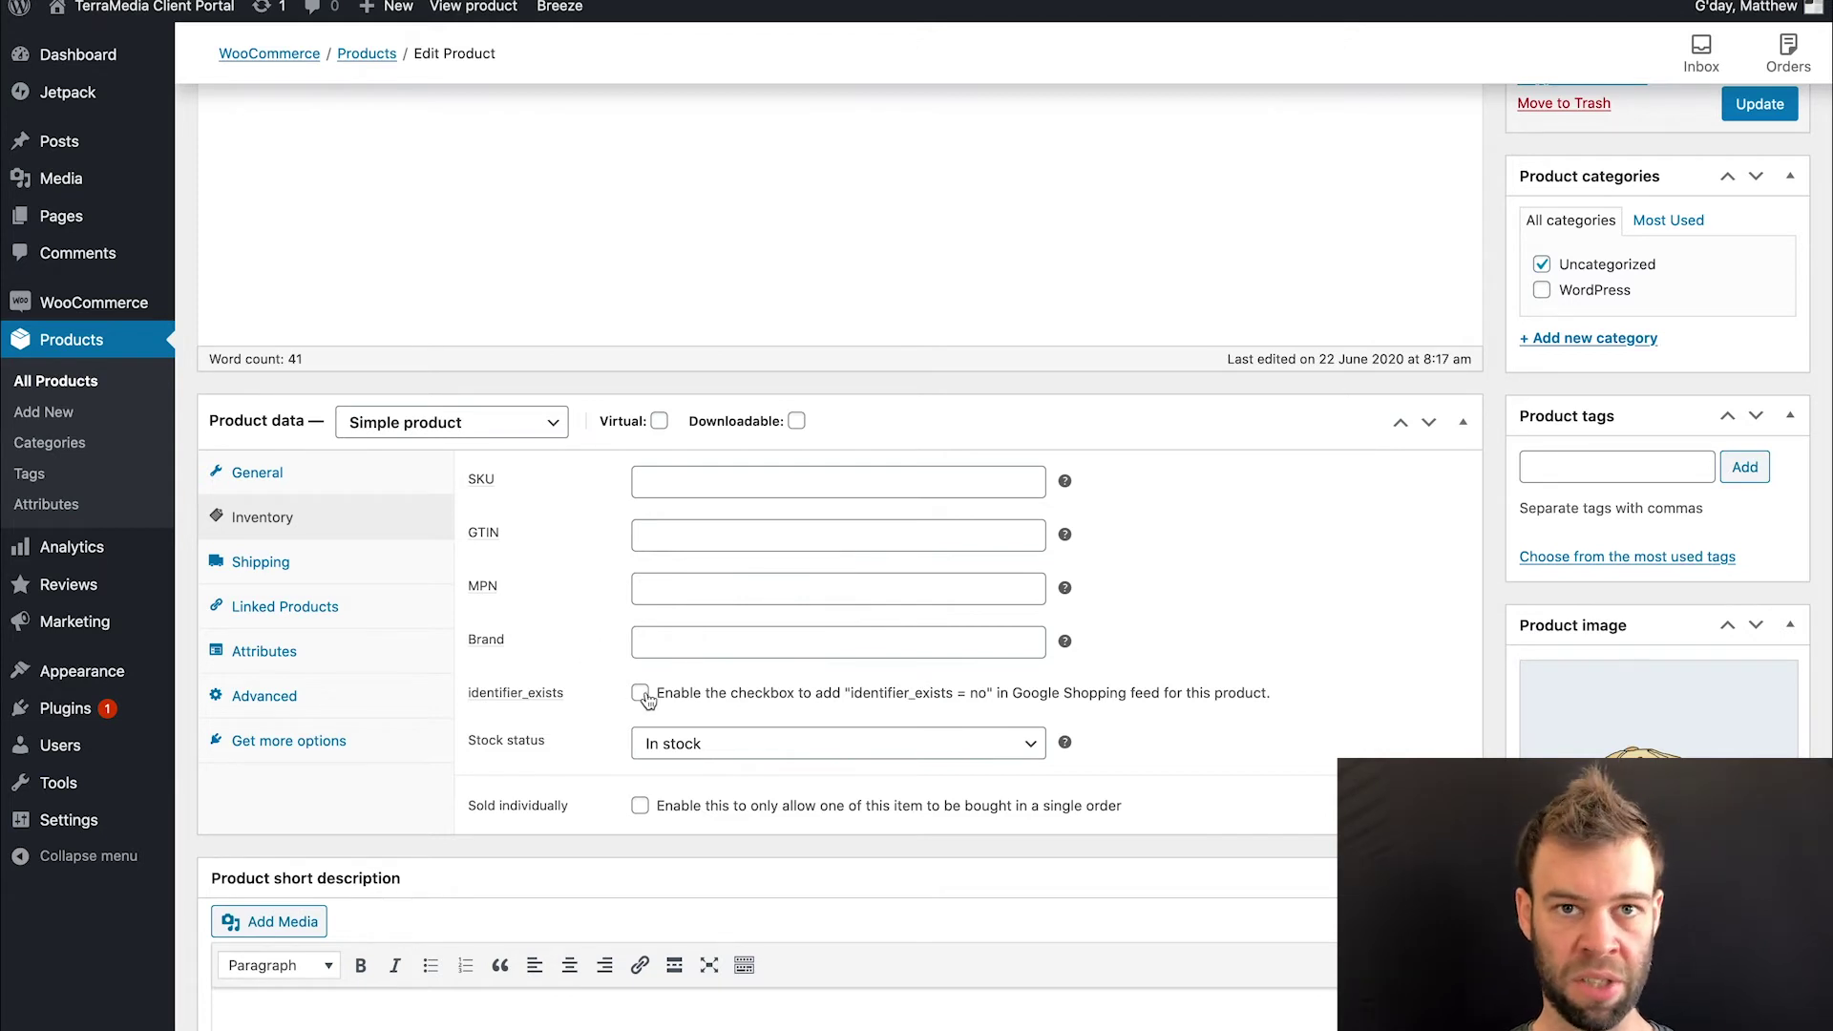
{"action": "left_click", "coordinate": [716, 535]}
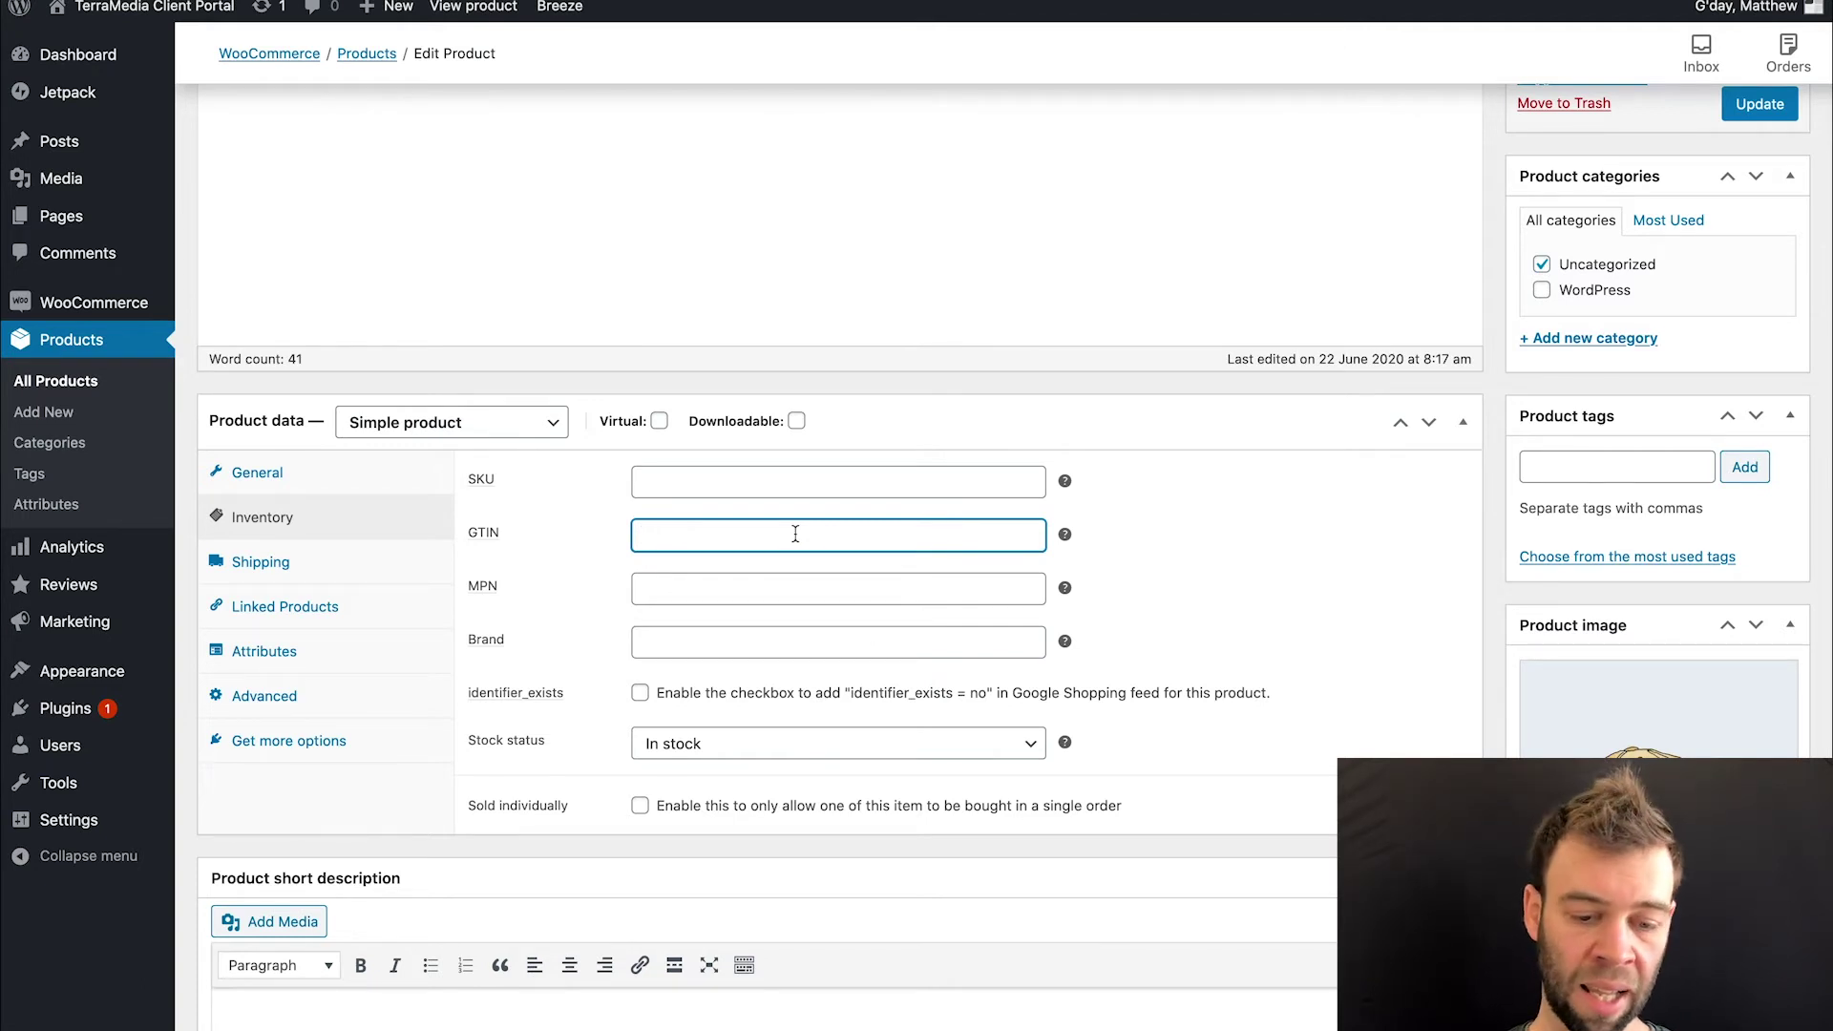
{"action": "left_click", "coordinate": [731, 589]}
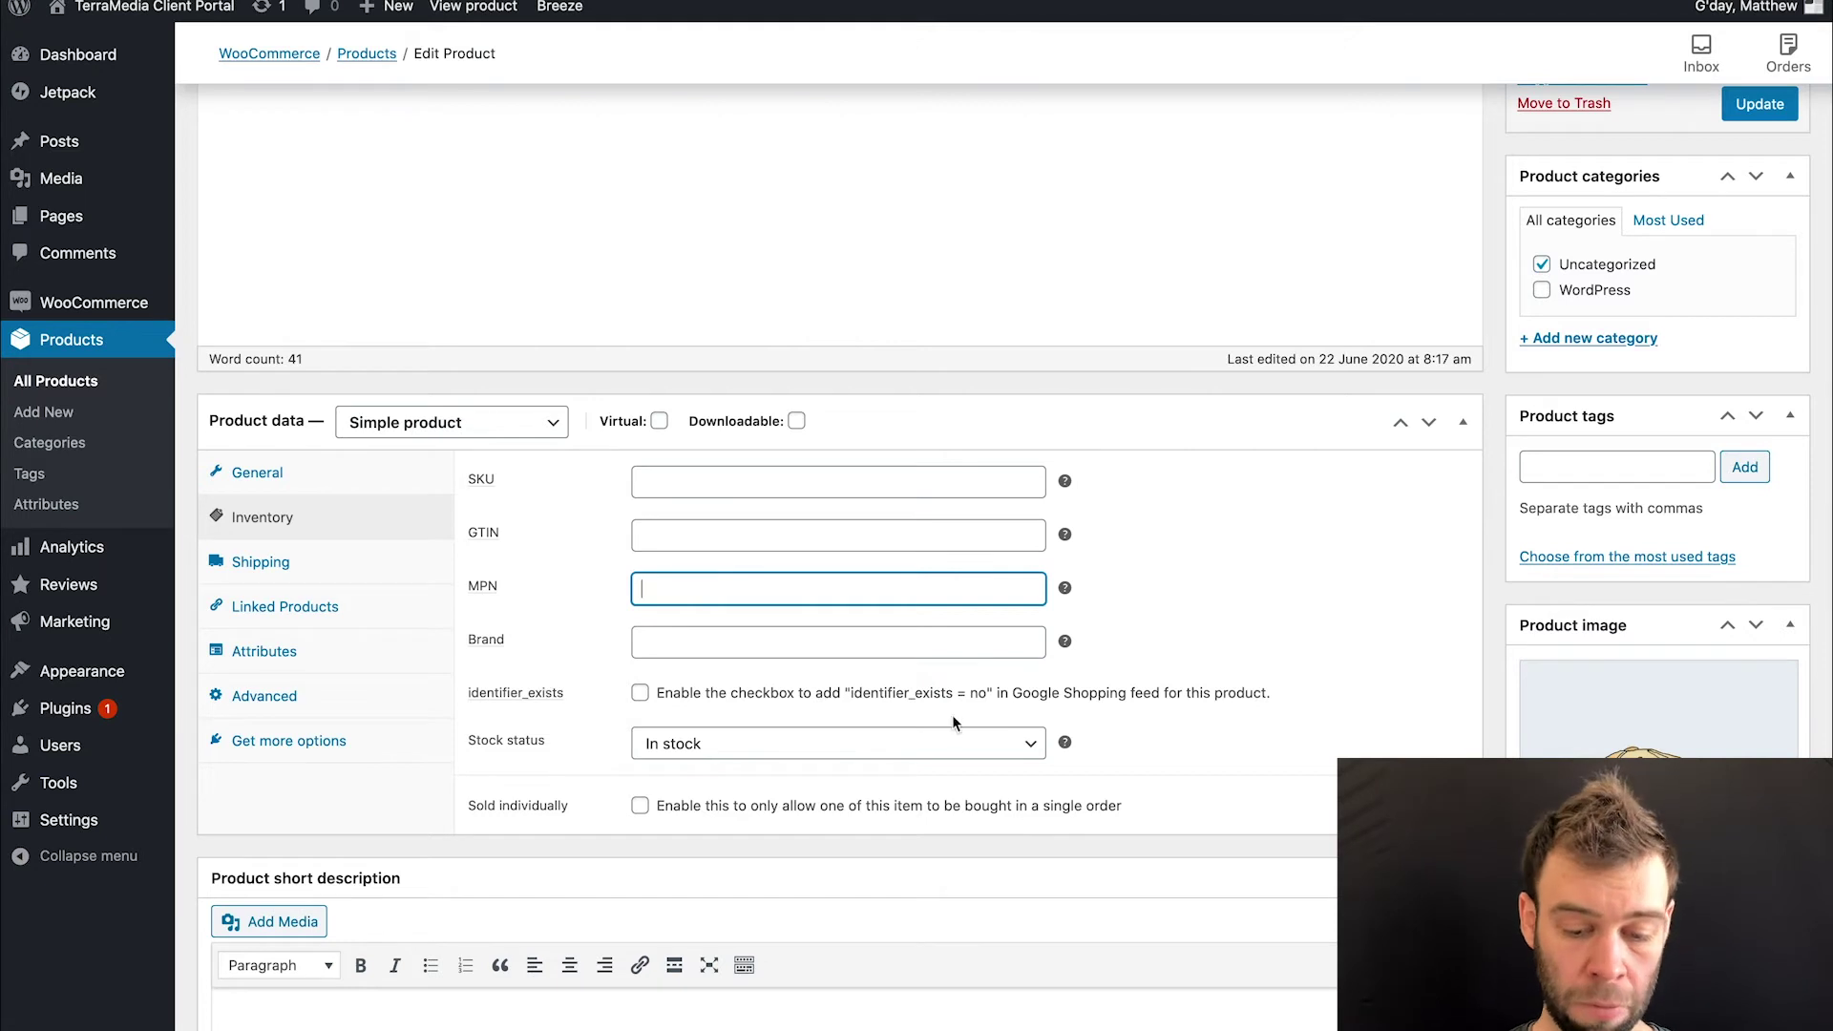
{"action": "left_click", "coordinate": [638, 693]}
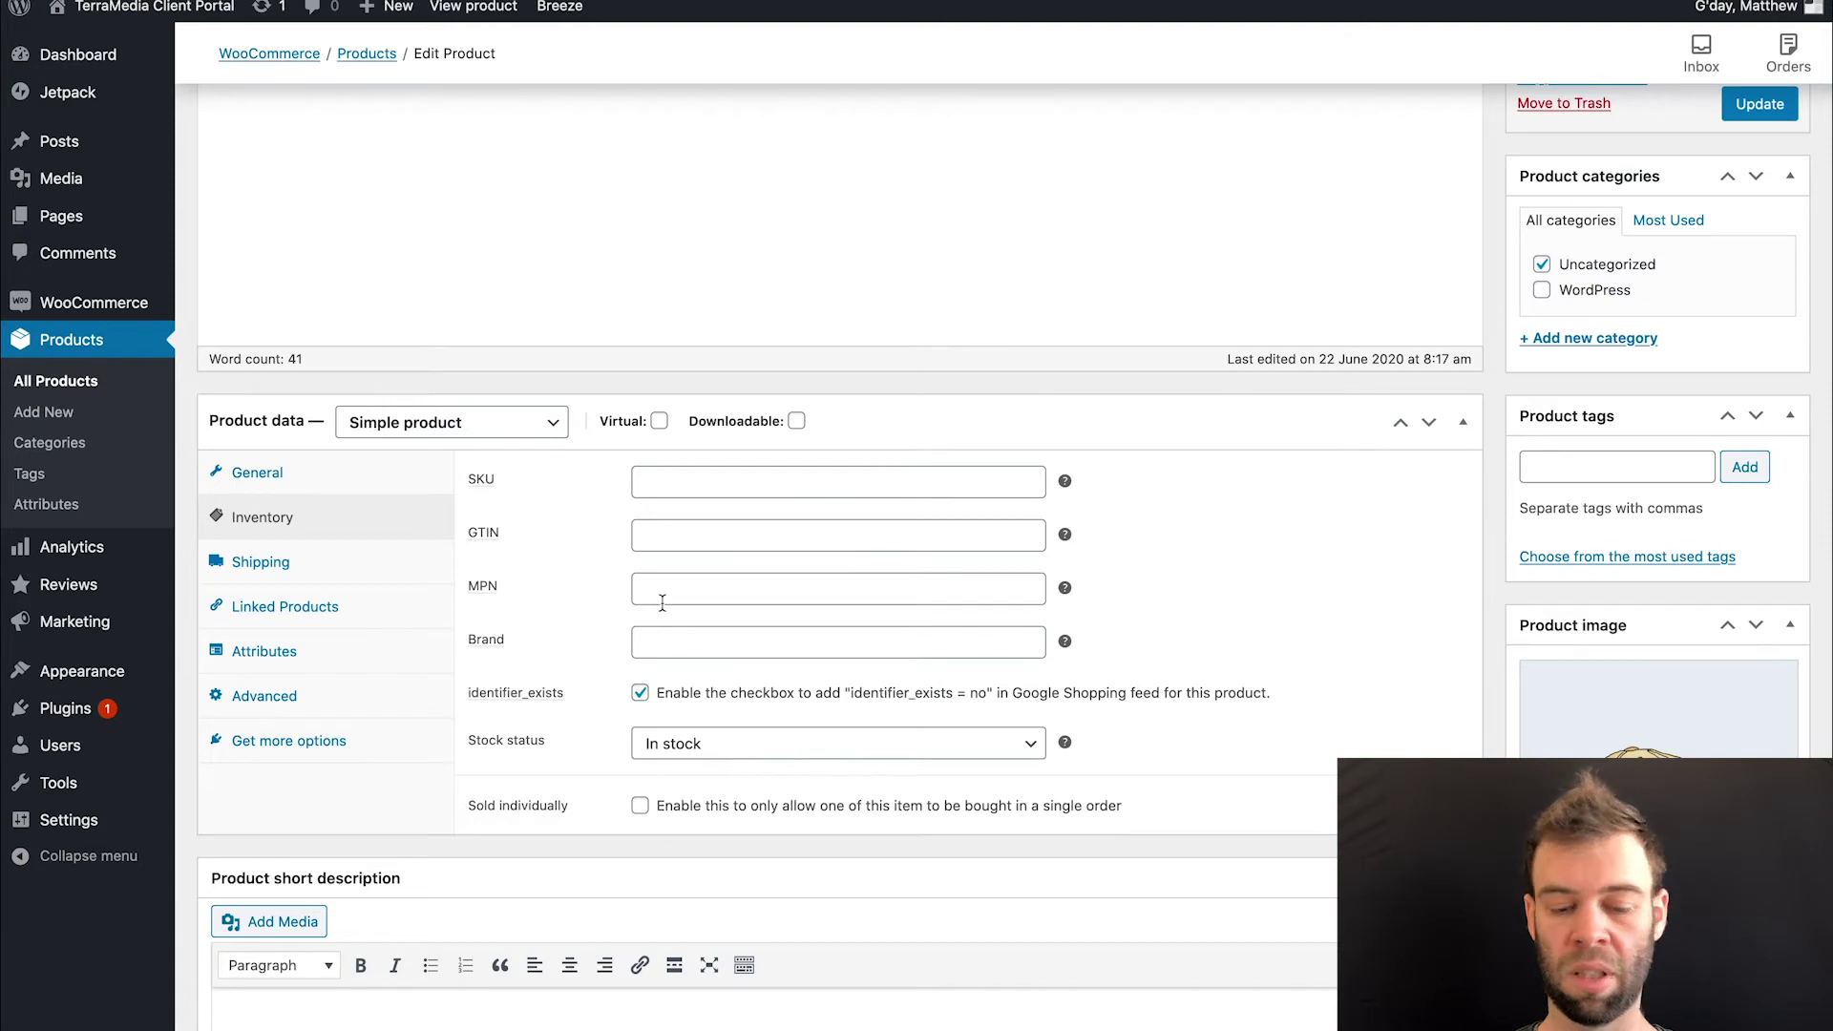
- Switch Product data to Variable product and back to Simple product, then reshow the inventory fields
{"action": "left_click", "coordinate": [478, 422]}
{"action": "left_click", "coordinate": [445, 481]}
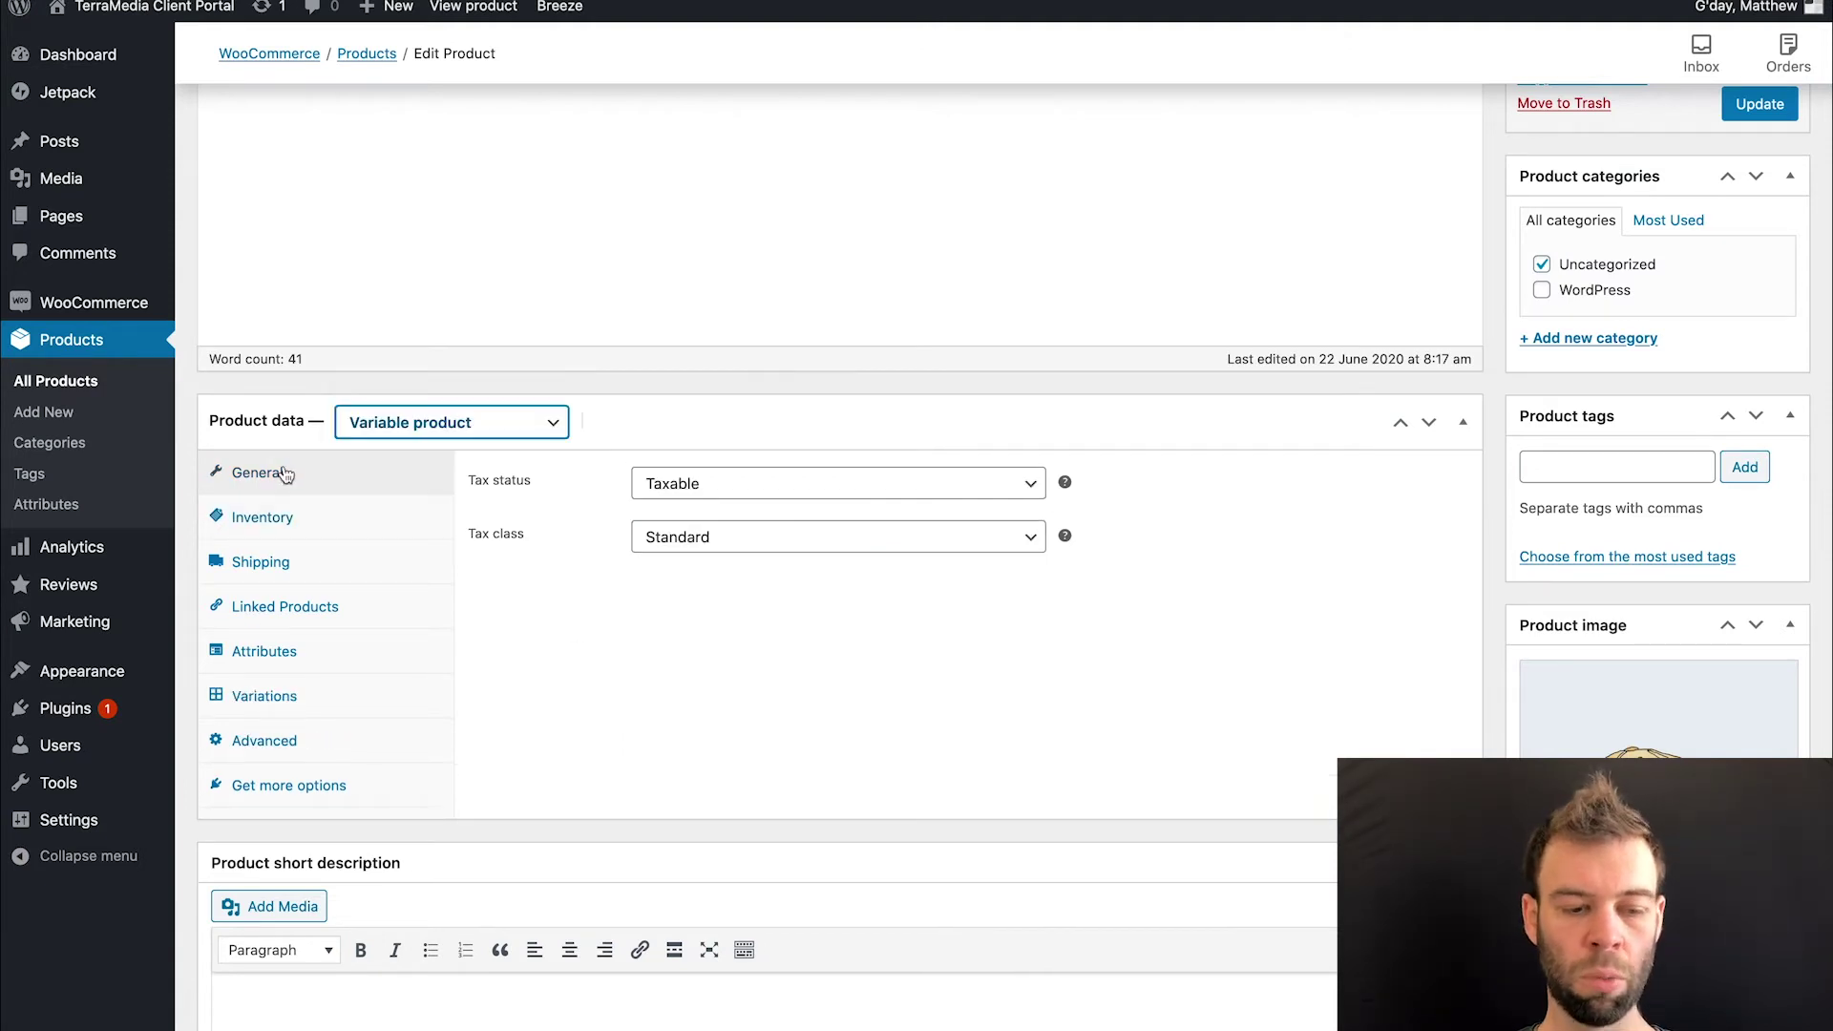
{"action": "left_click", "coordinate": [381, 421]}
{"action": "left_click", "coordinate": [384, 358]}
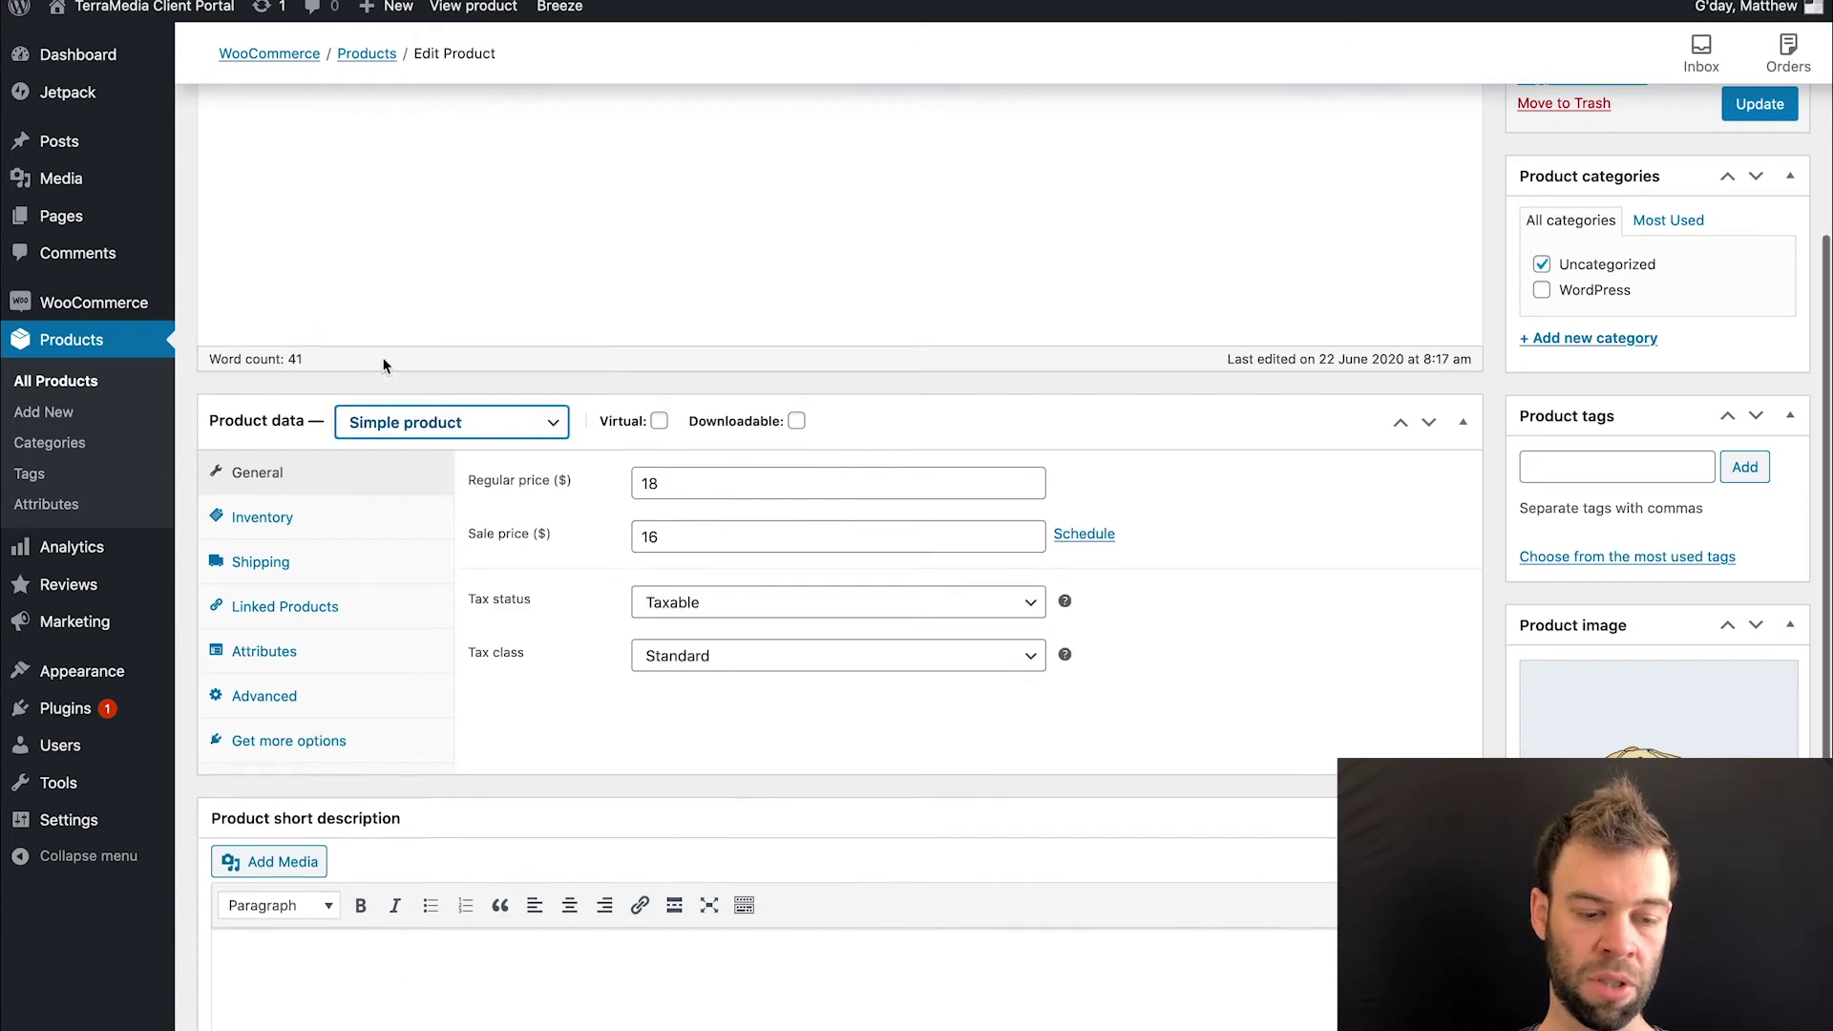
{"action": "left_click", "coordinate": [316, 531]}
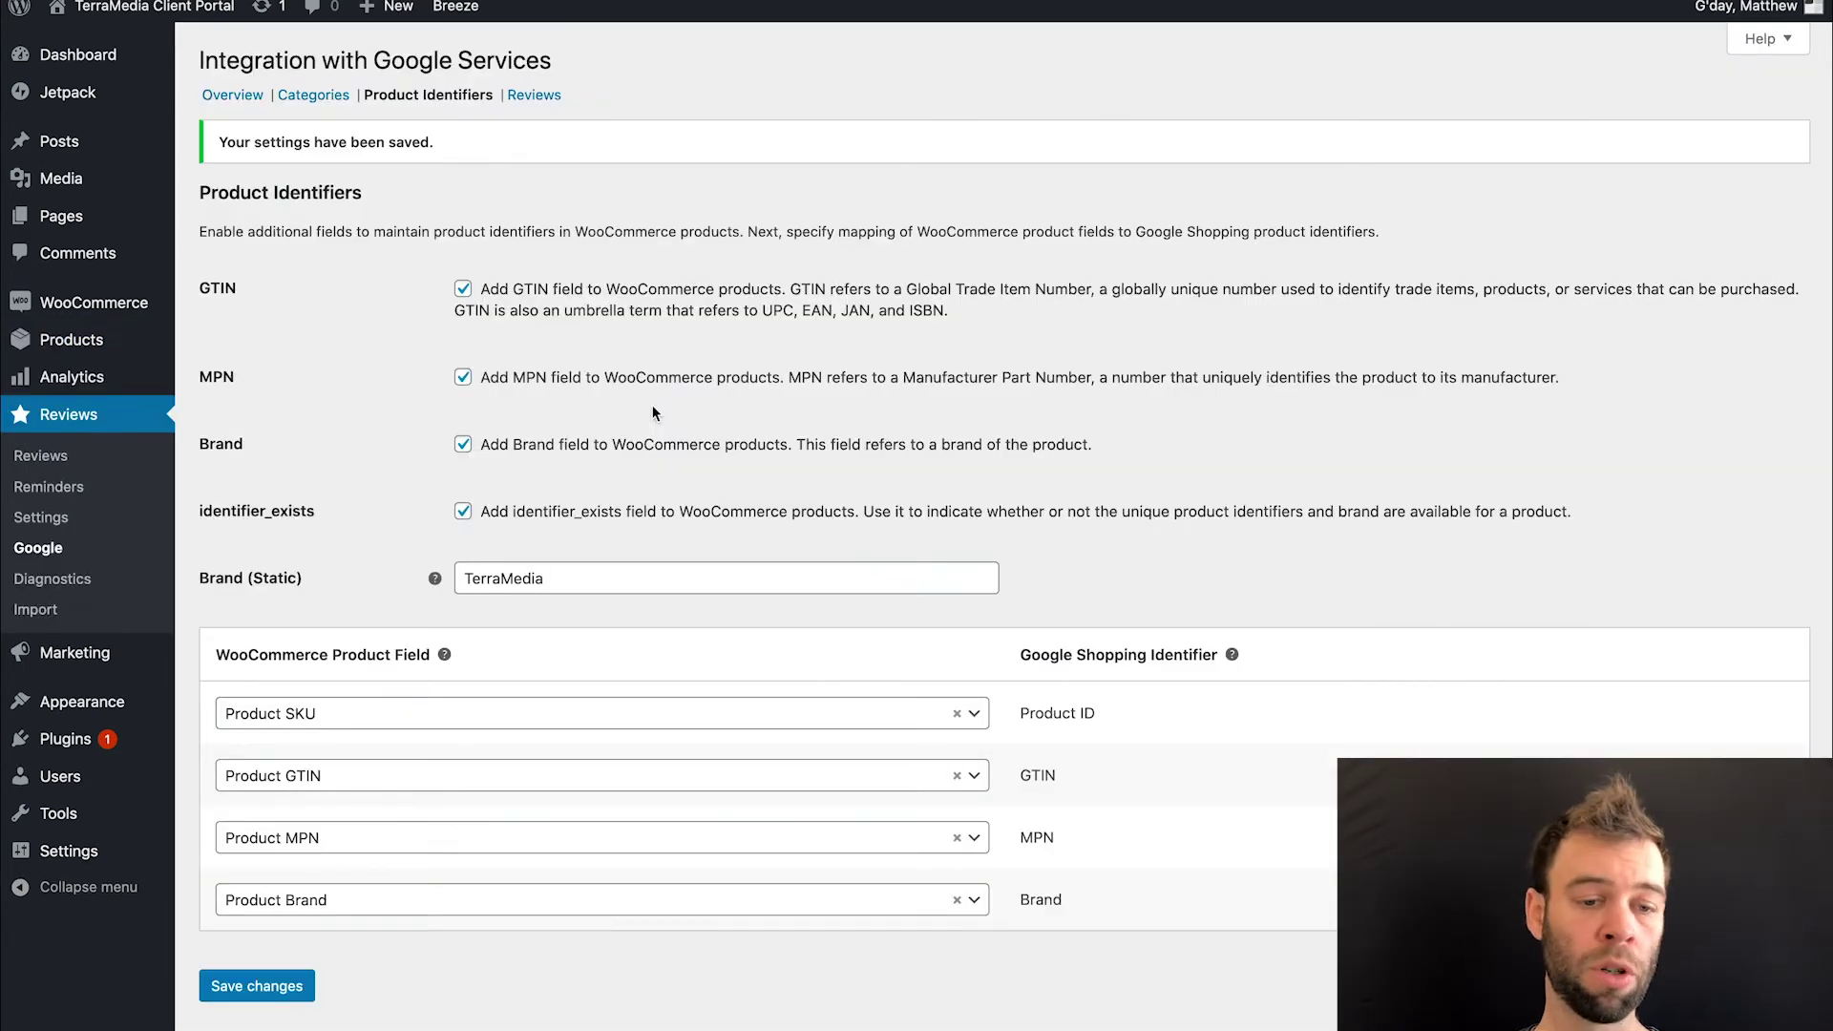
- On the integration Overview, confirm categories mapped and 4 / 4 product identifiers mapped, then view Merchant Center
{"action": "left_click", "coordinate": [223, 97]}
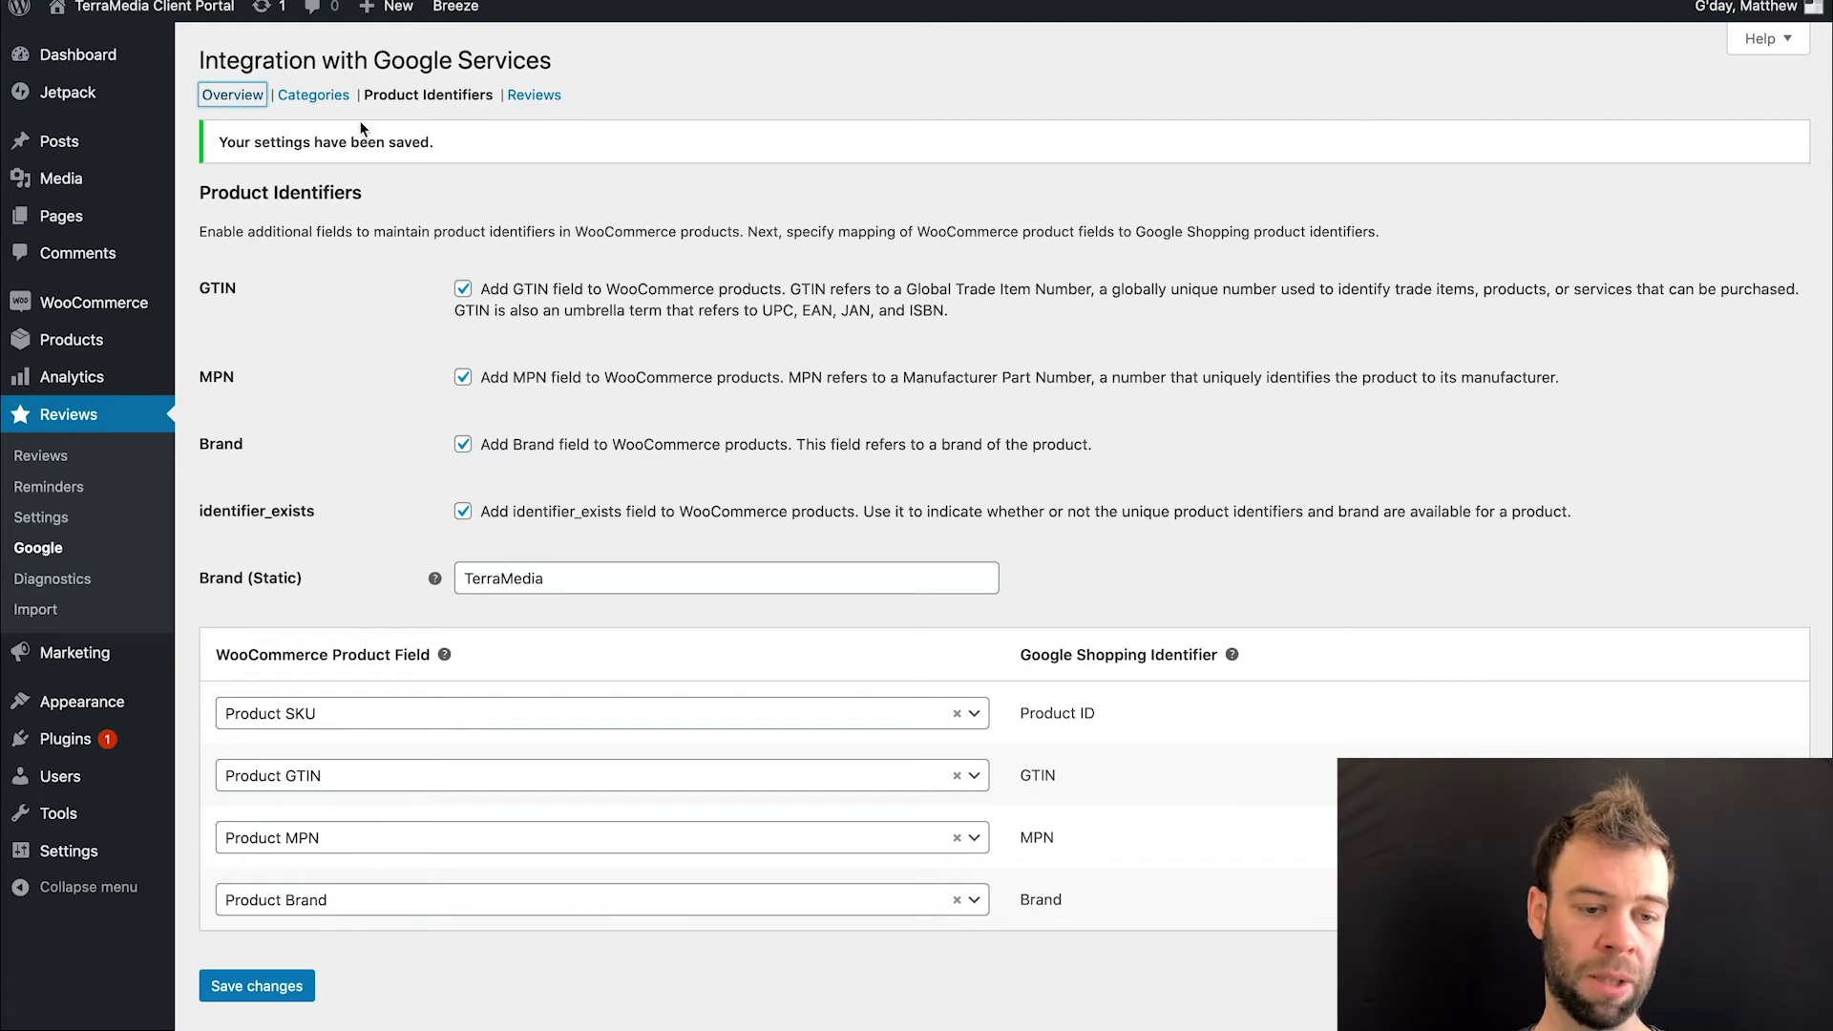
{"action": "scroll", "coordinate": [417, 503], "scroll_direction": "down", "scroll_amount": 3}
{"action": "scroll", "coordinate": [417, 503], "scroll_direction": "down", "scroll_amount": 4}
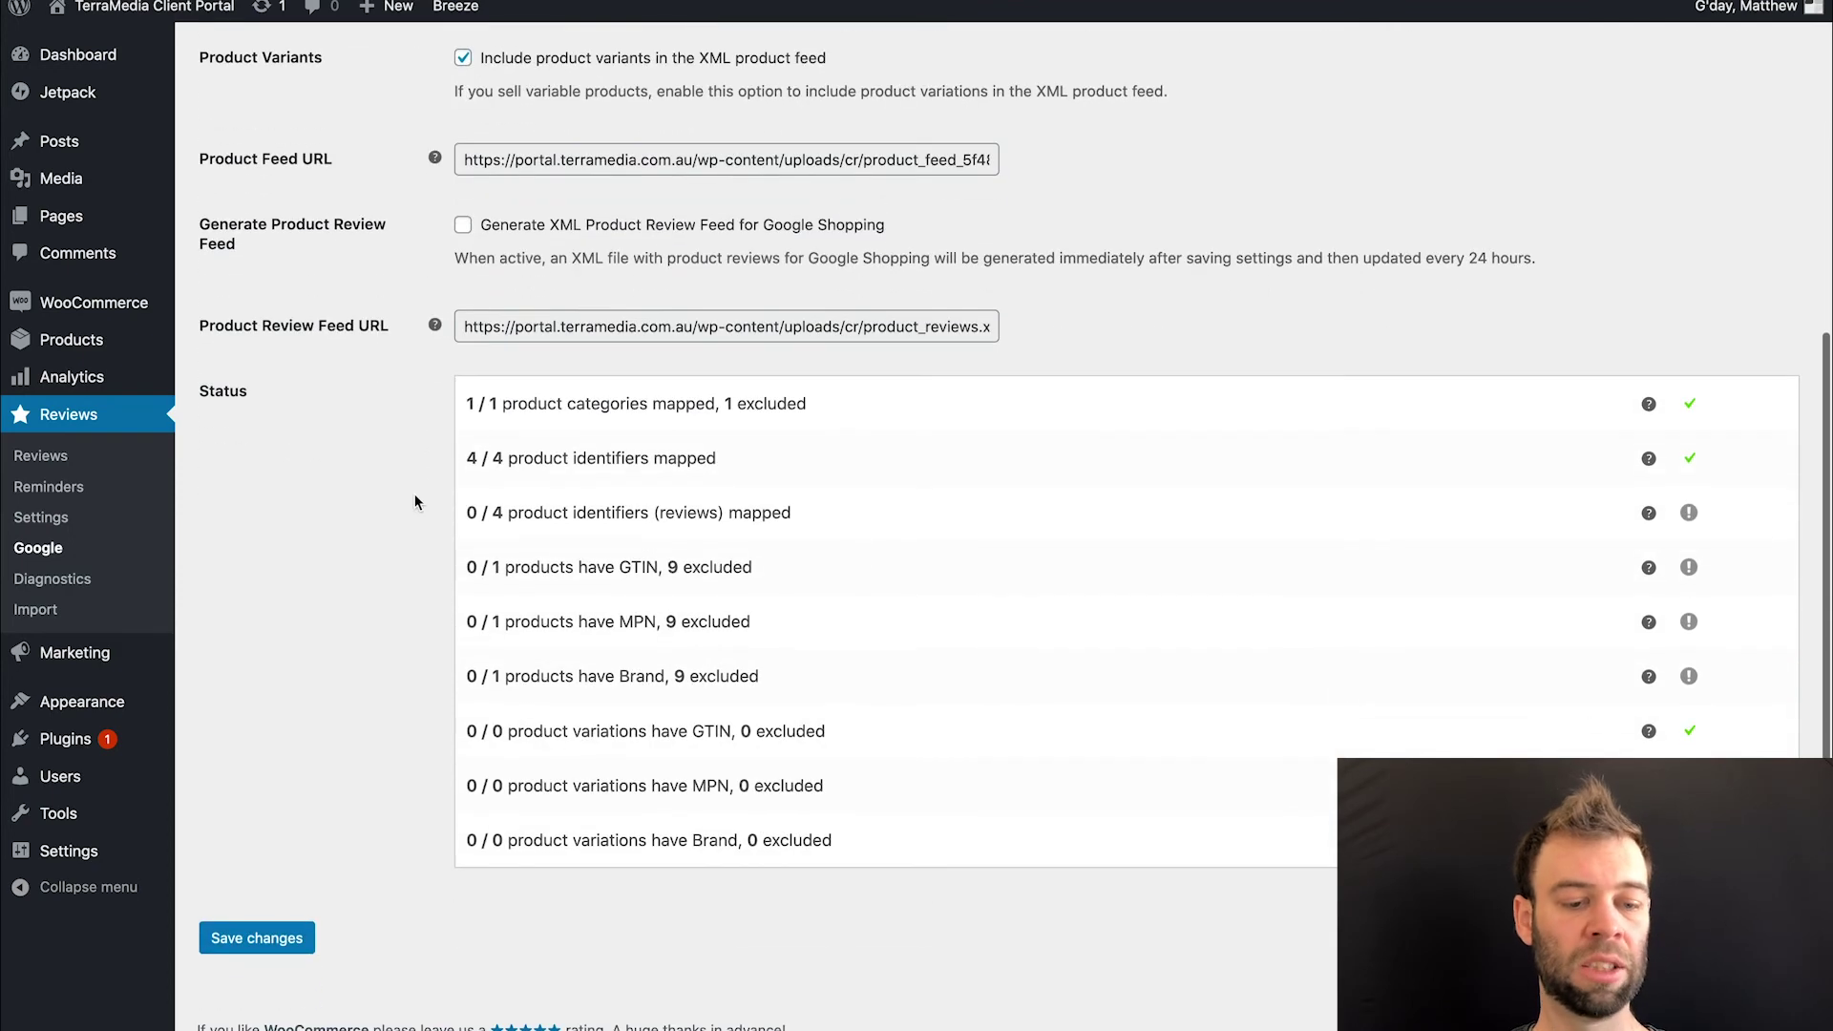
{"action": "left_click_drag", "start_coordinate": [745, 403], "coordinate": [463, 403]}
{"action": "left_click_drag", "start_coordinate": [750, 460], "coordinate": [474, 460]}
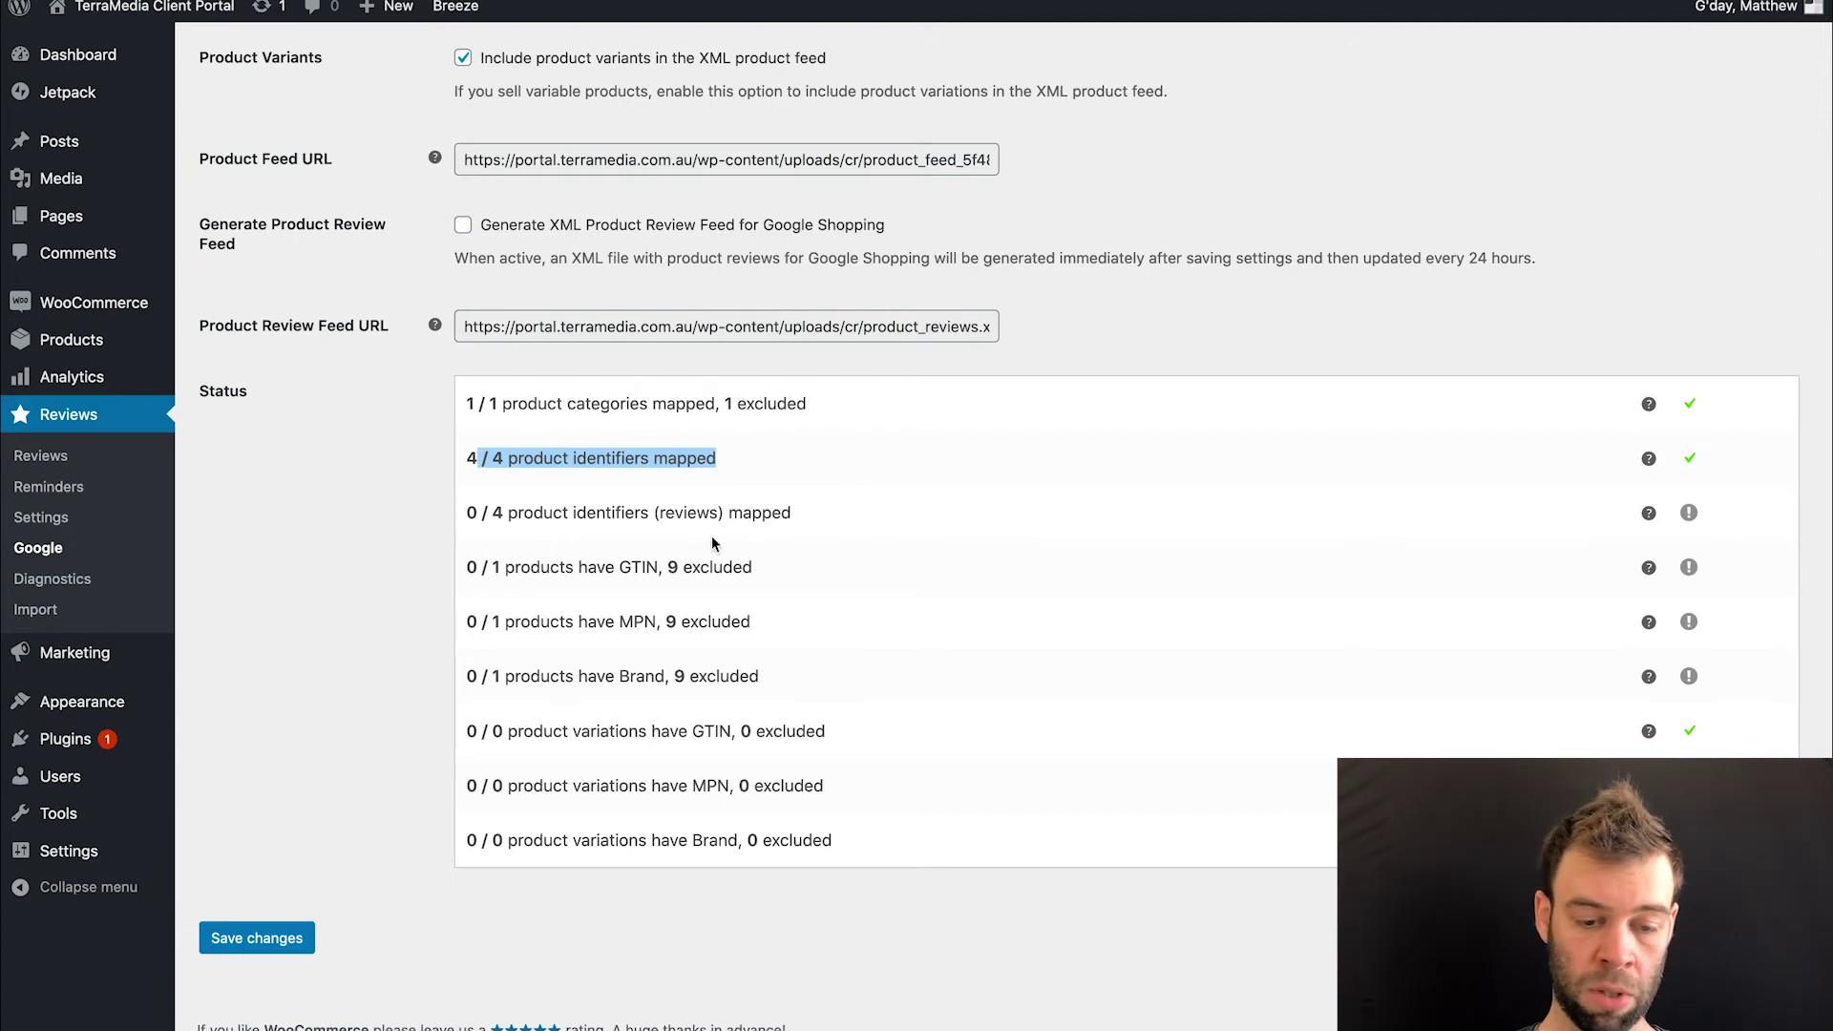
{"action": "left_click", "coordinate": [582, 520]}
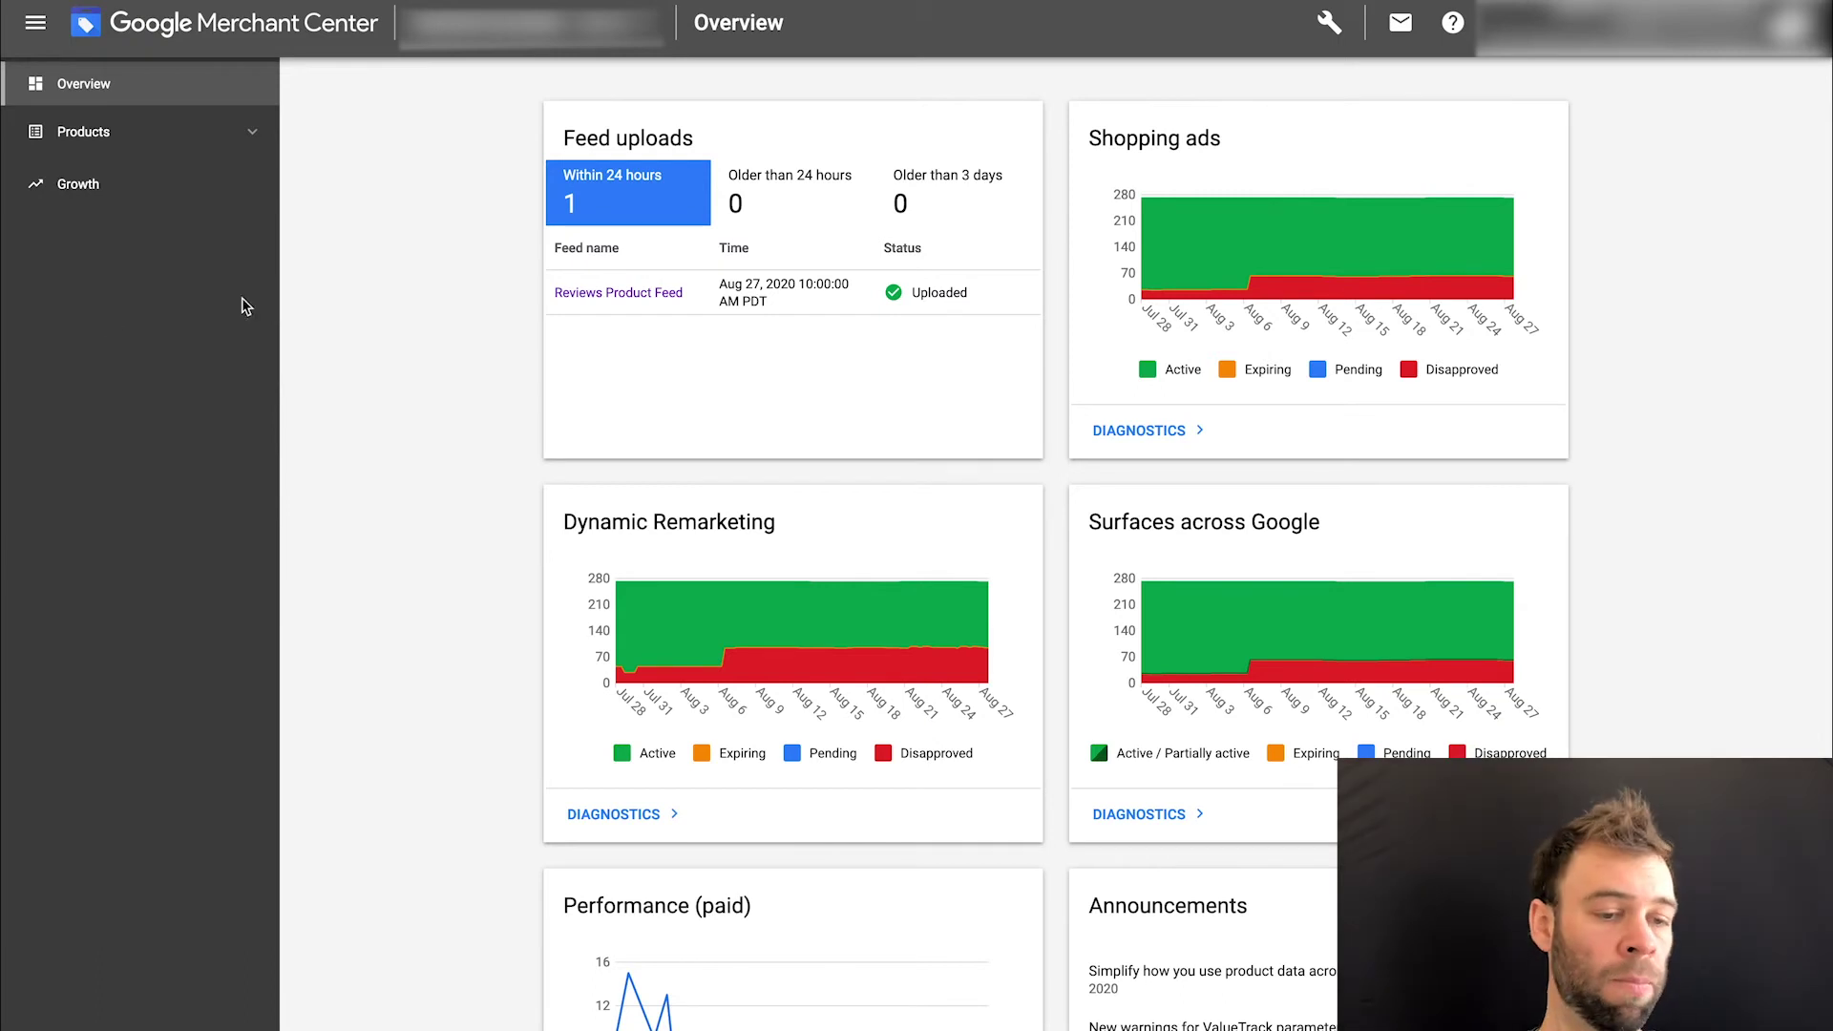
- From Products > Feeds, start a new primary feed with country Australia and language English
{"action": "left_click", "coordinate": [254, 139]}
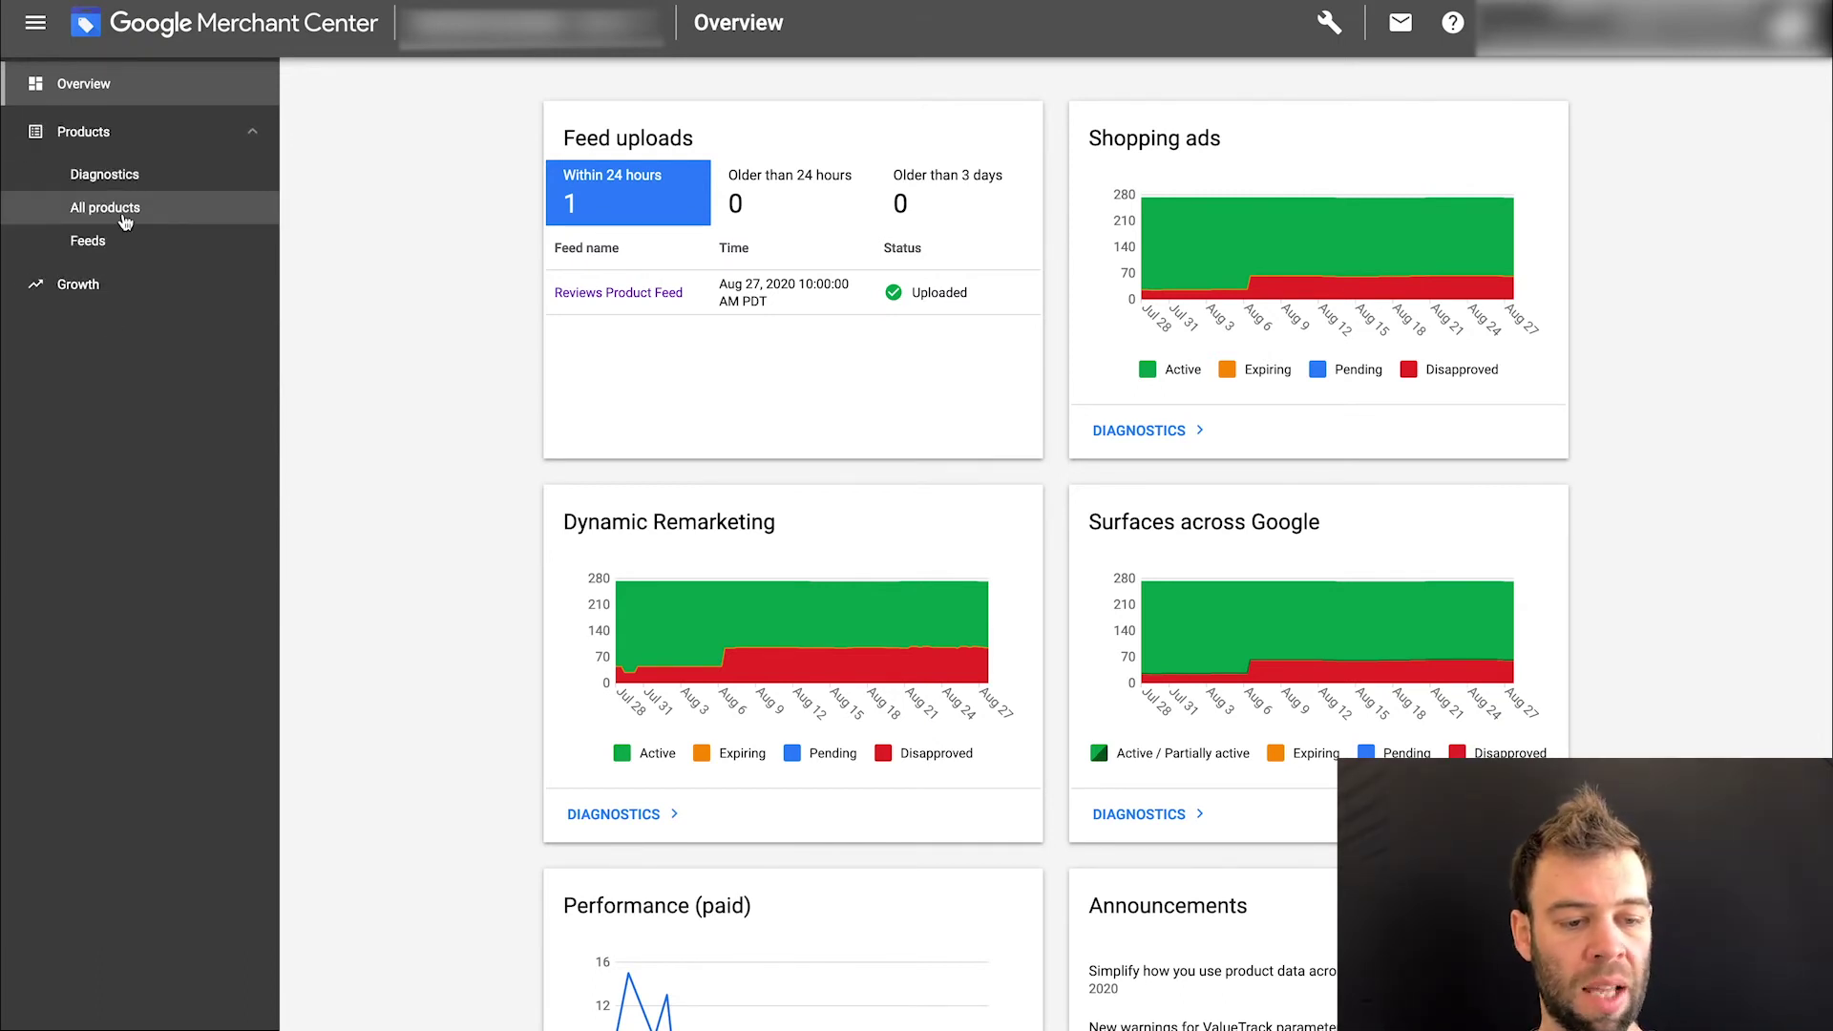
{"action": "left_click", "coordinate": [98, 244]}
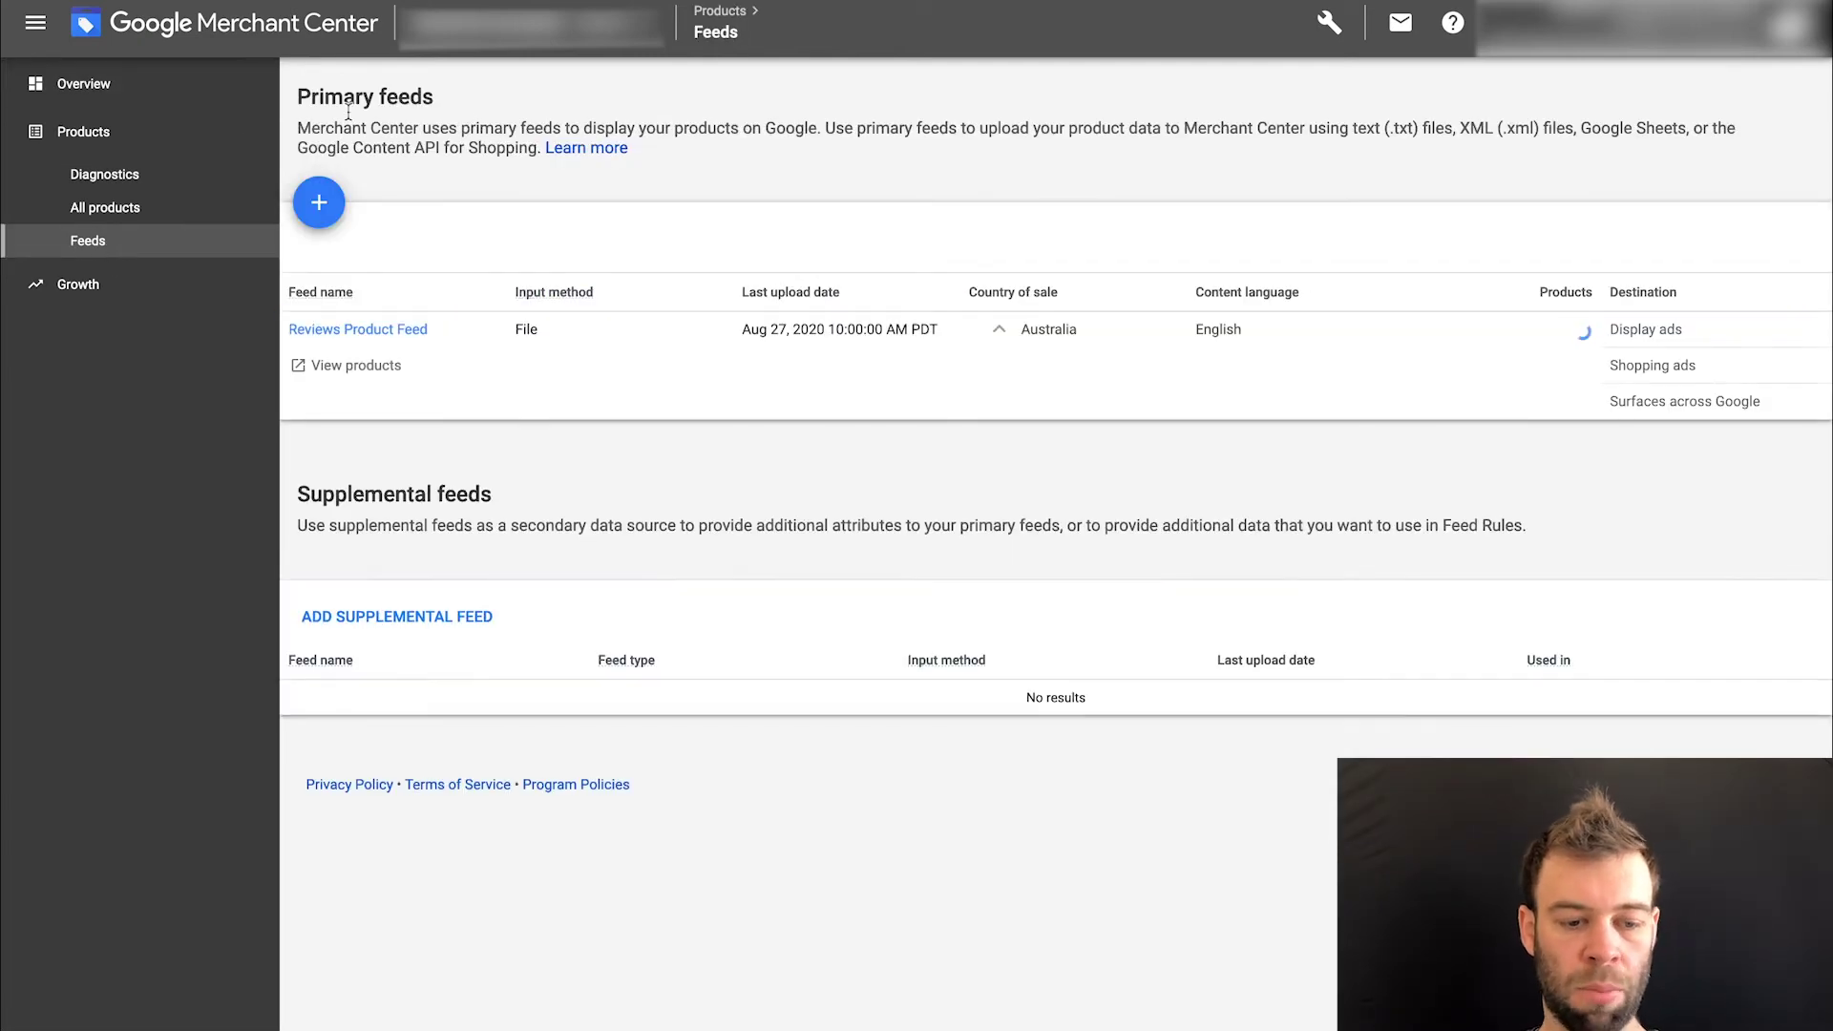
{"action": "left_click", "coordinate": [326, 218]}
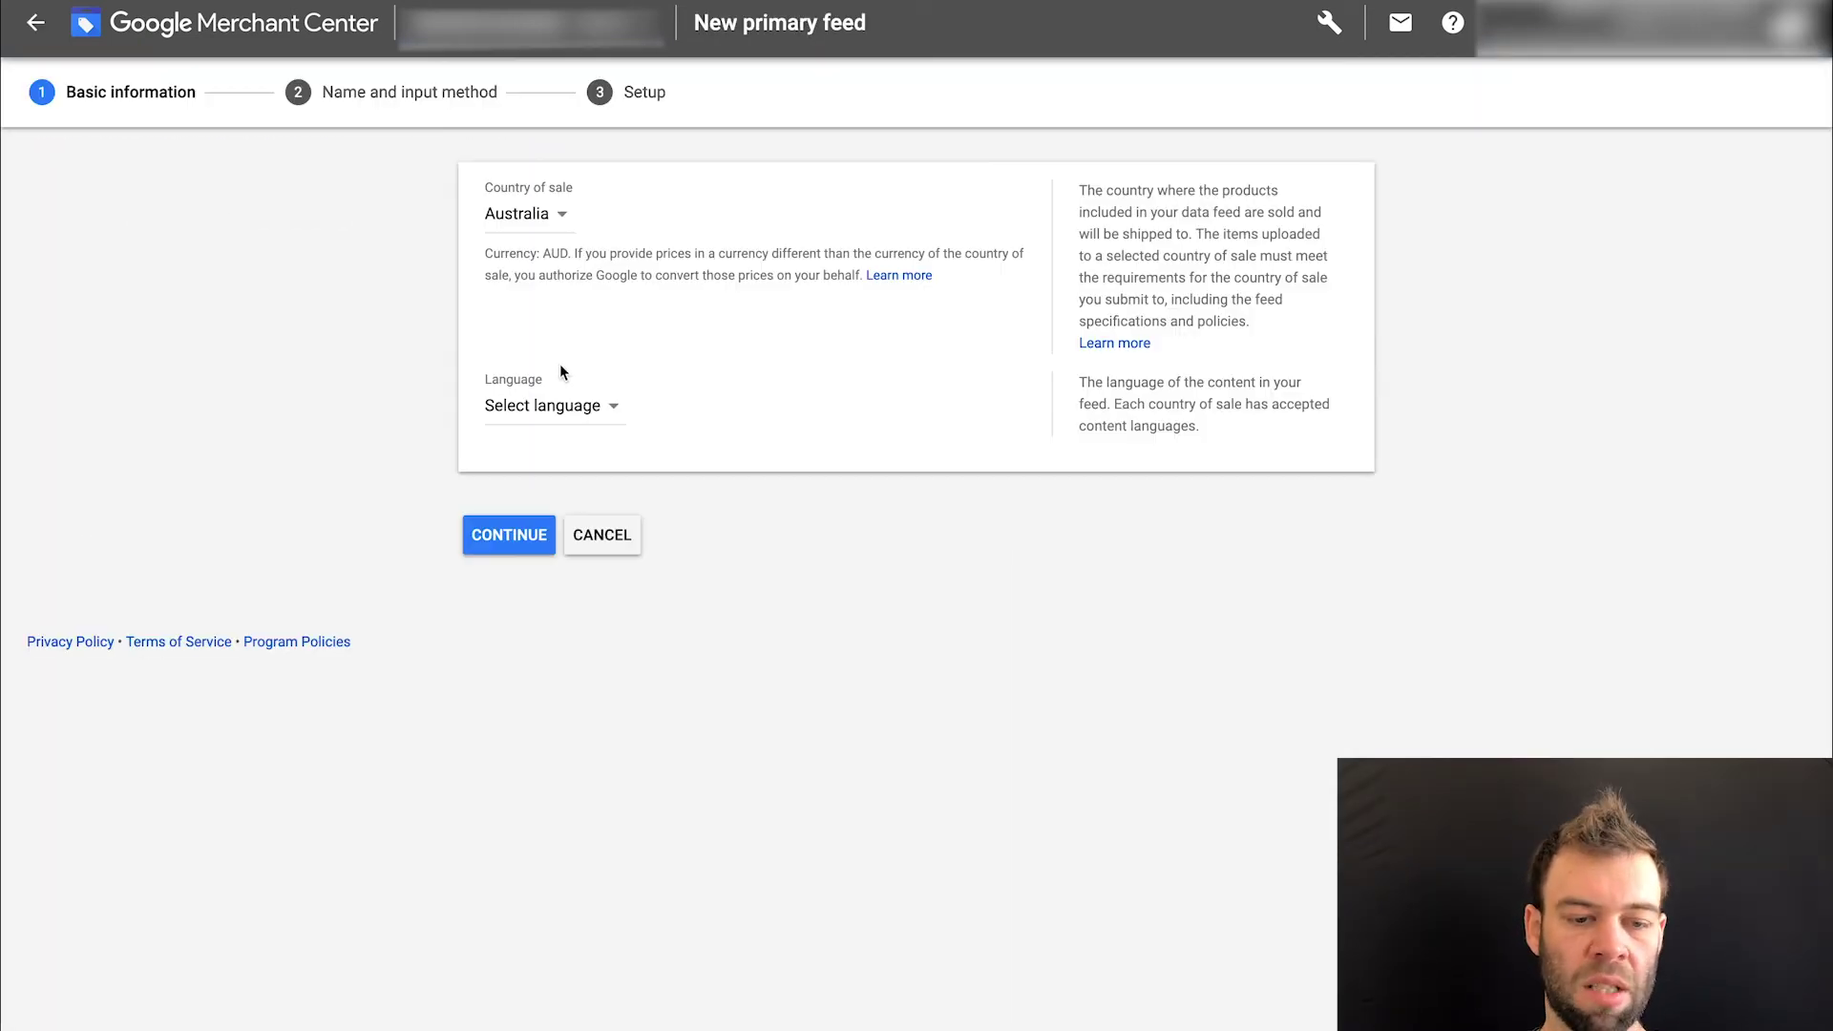
{"action": "left_click", "coordinate": [551, 228]}
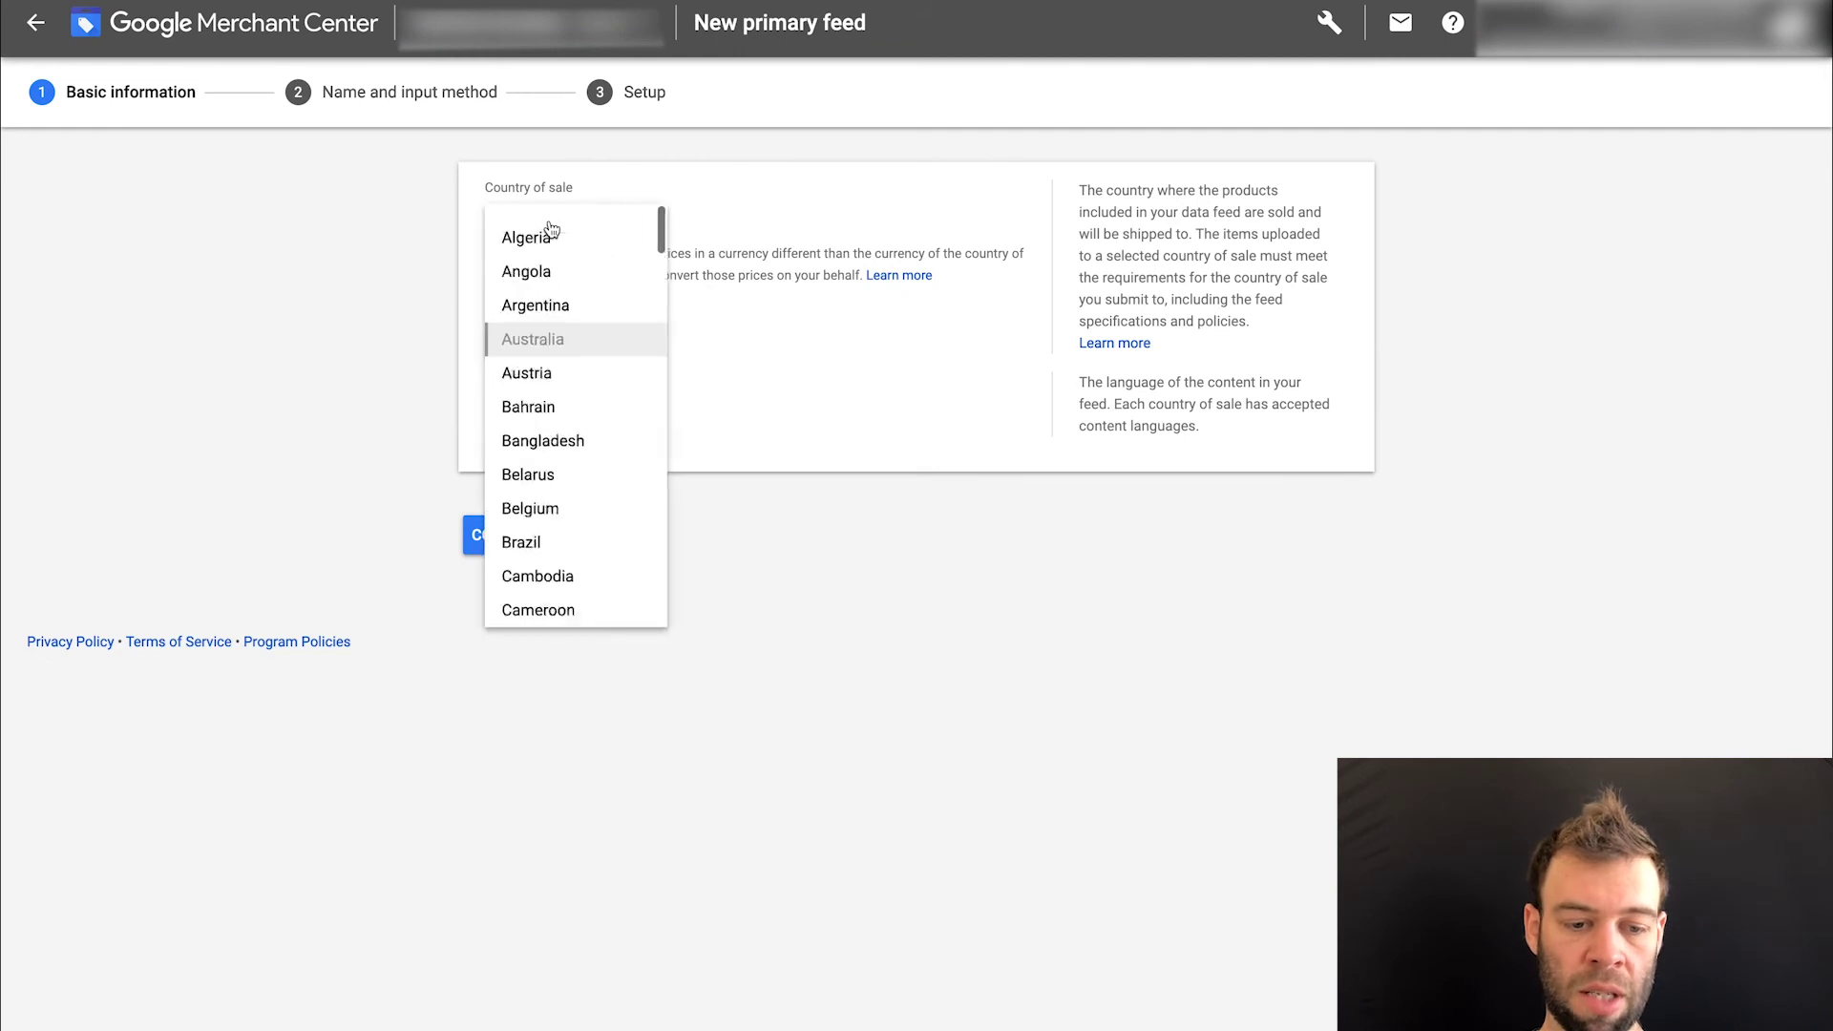
{"action": "left_click", "coordinate": [342, 327]}
{"action": "left_click", "coordinate": [560, 409]}
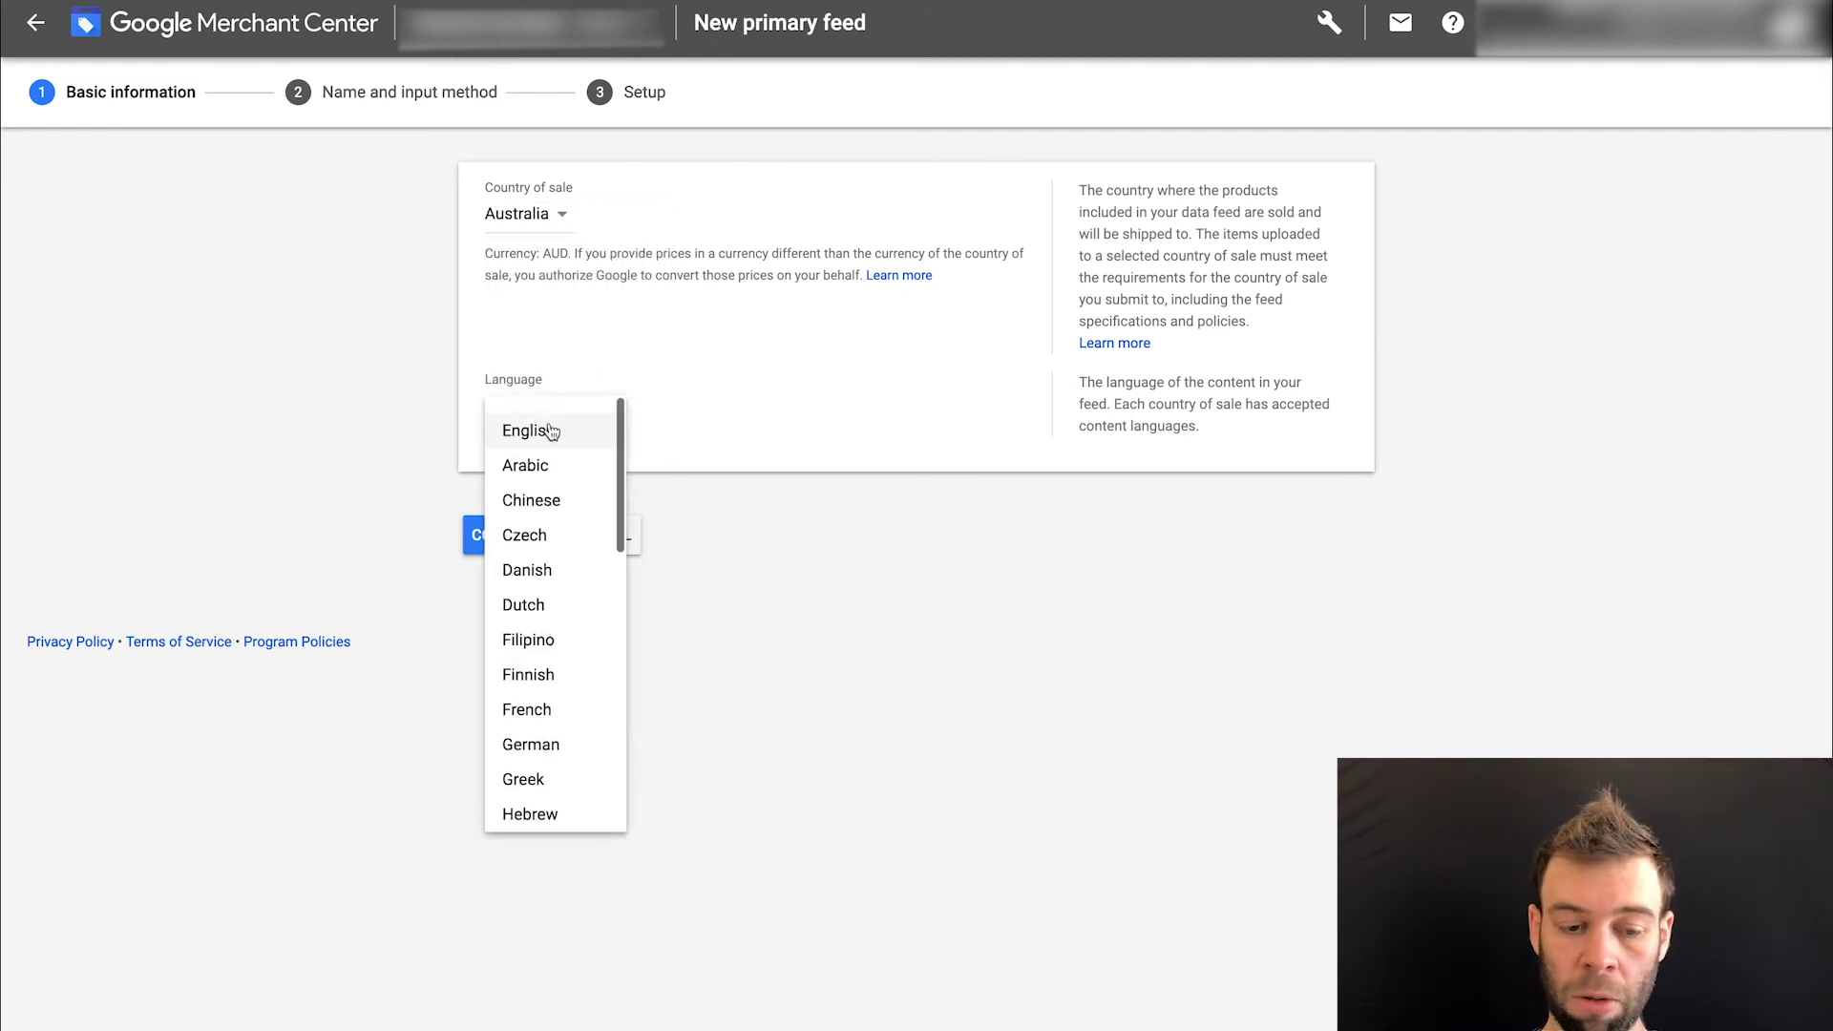
{"action": "left_click", "coordinate": [552, 432]}
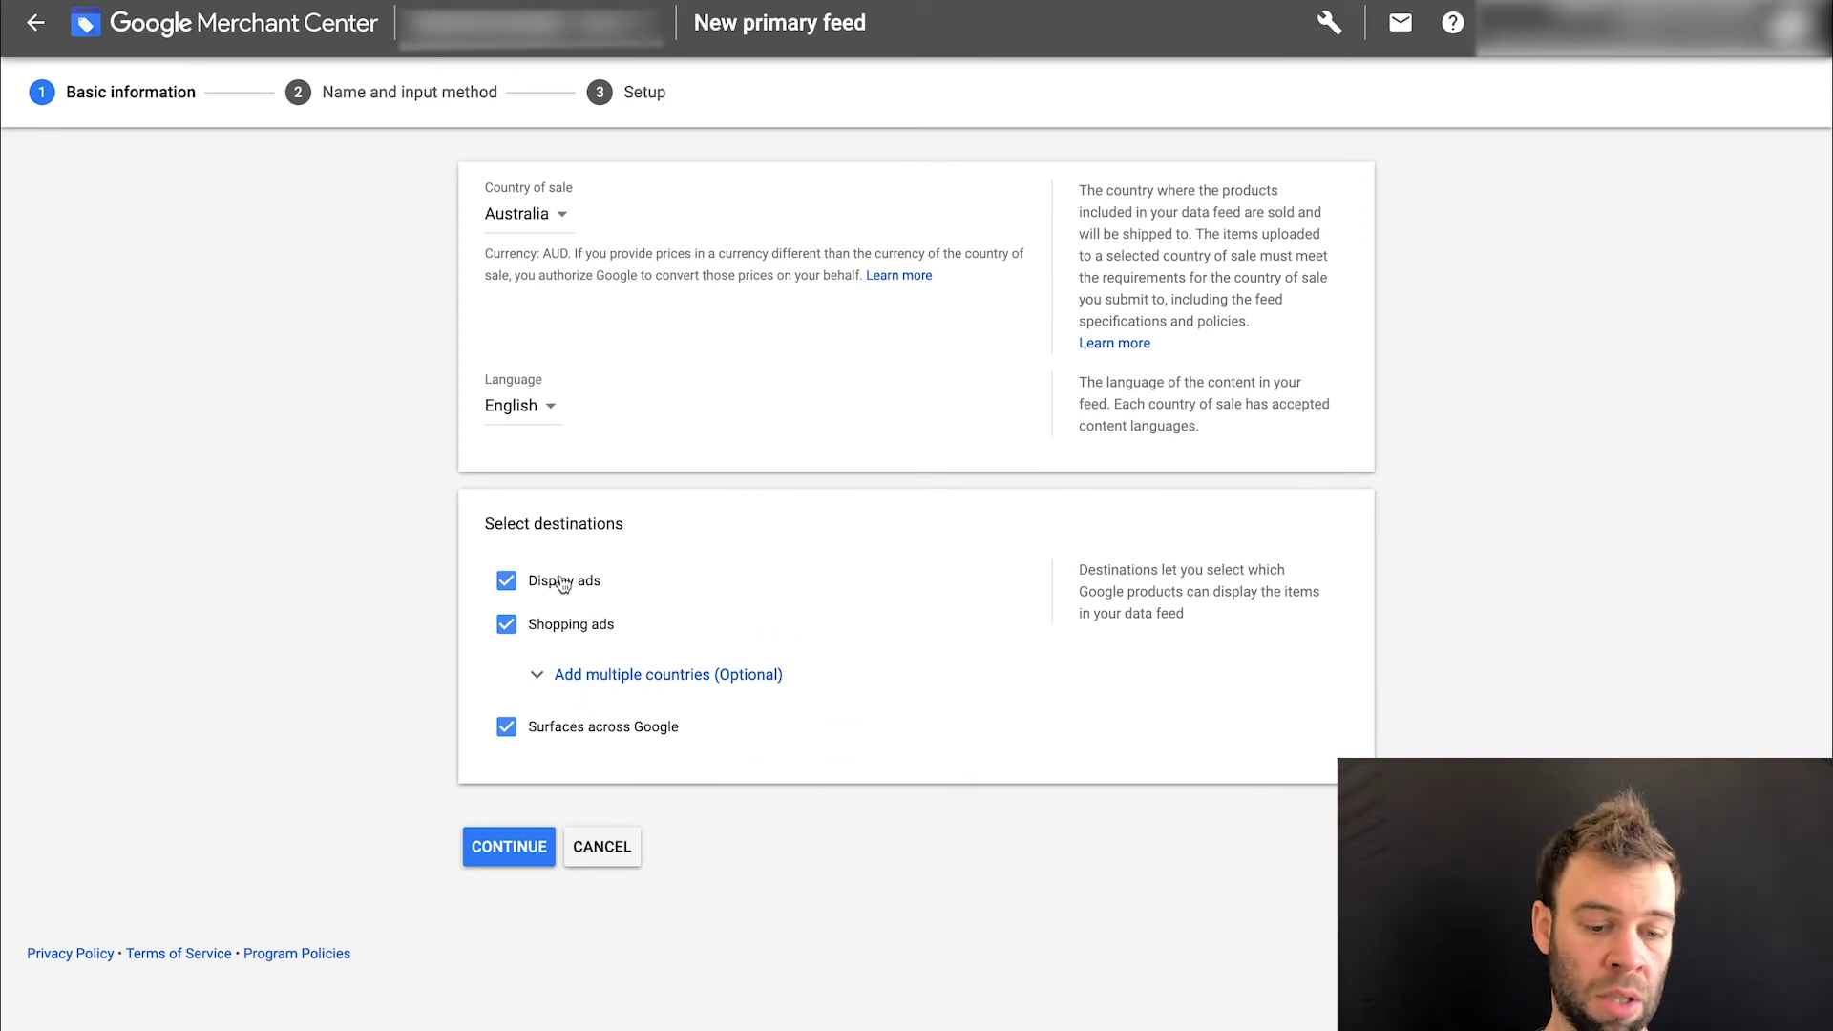
{"action": "left_click", "coordinate": [536, 675]}
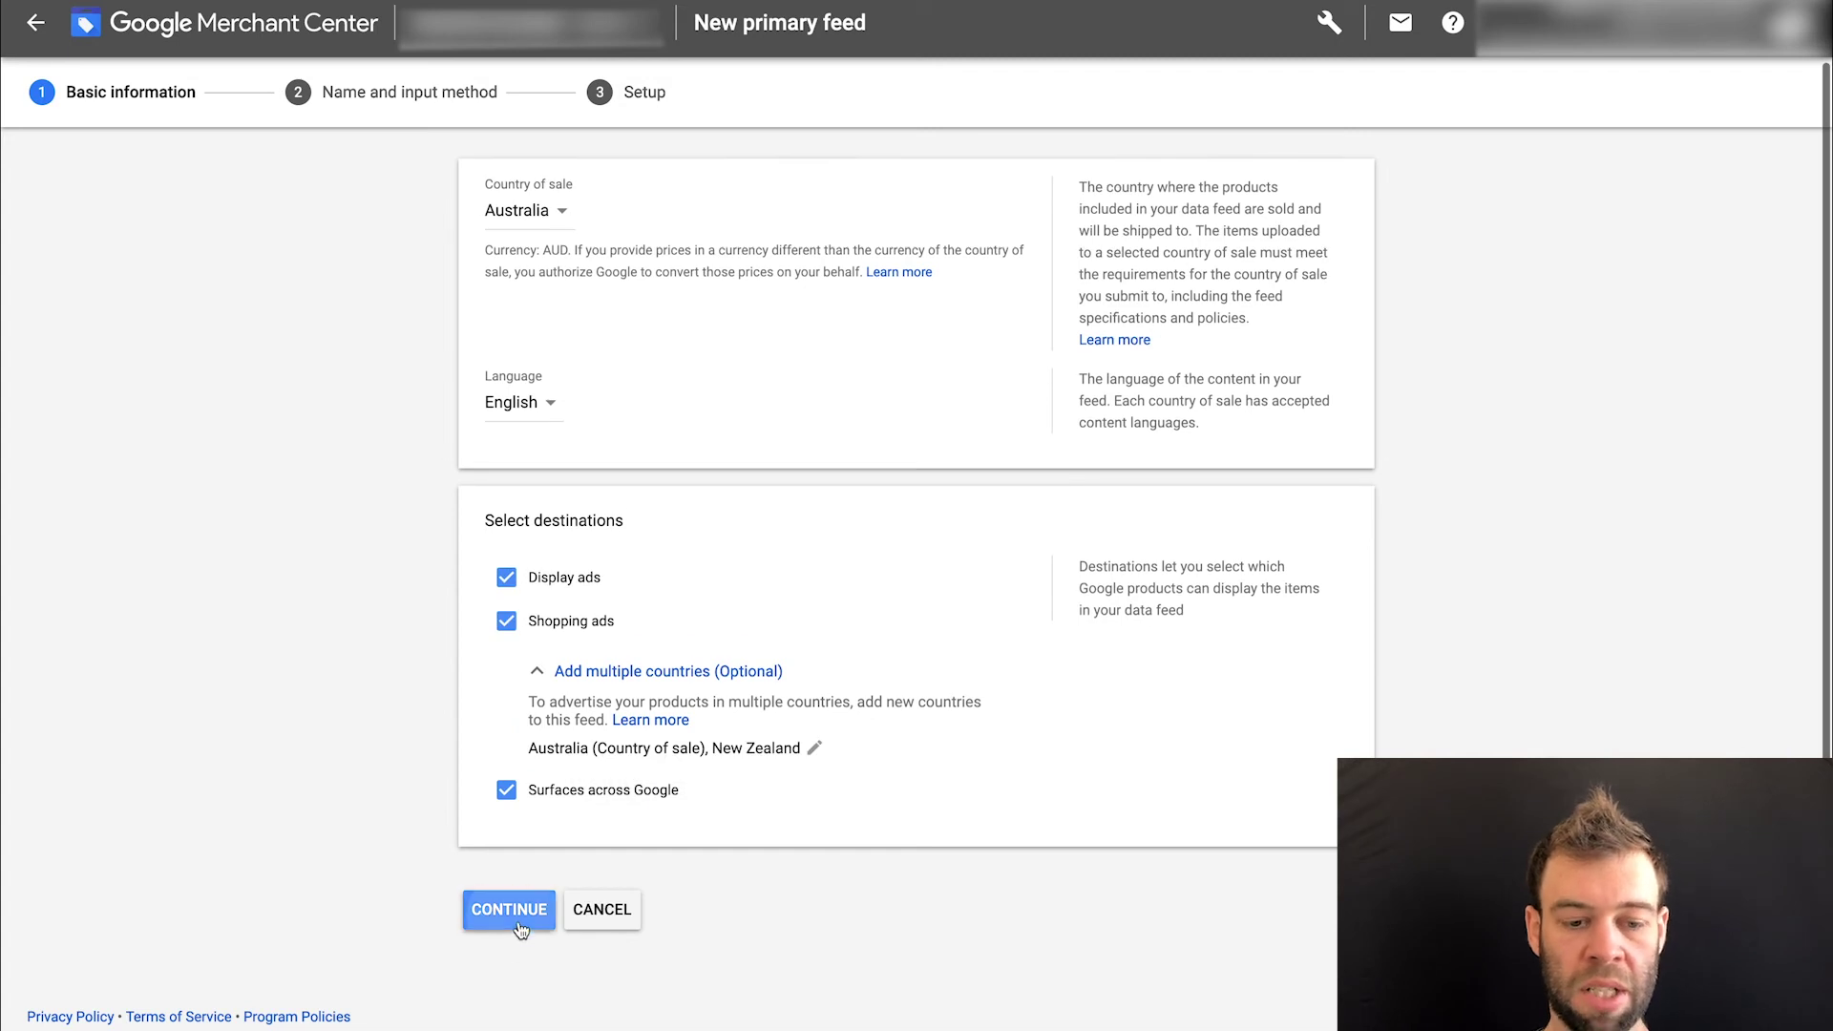
{"action": "left_click", "coordinate": [518, 919]}
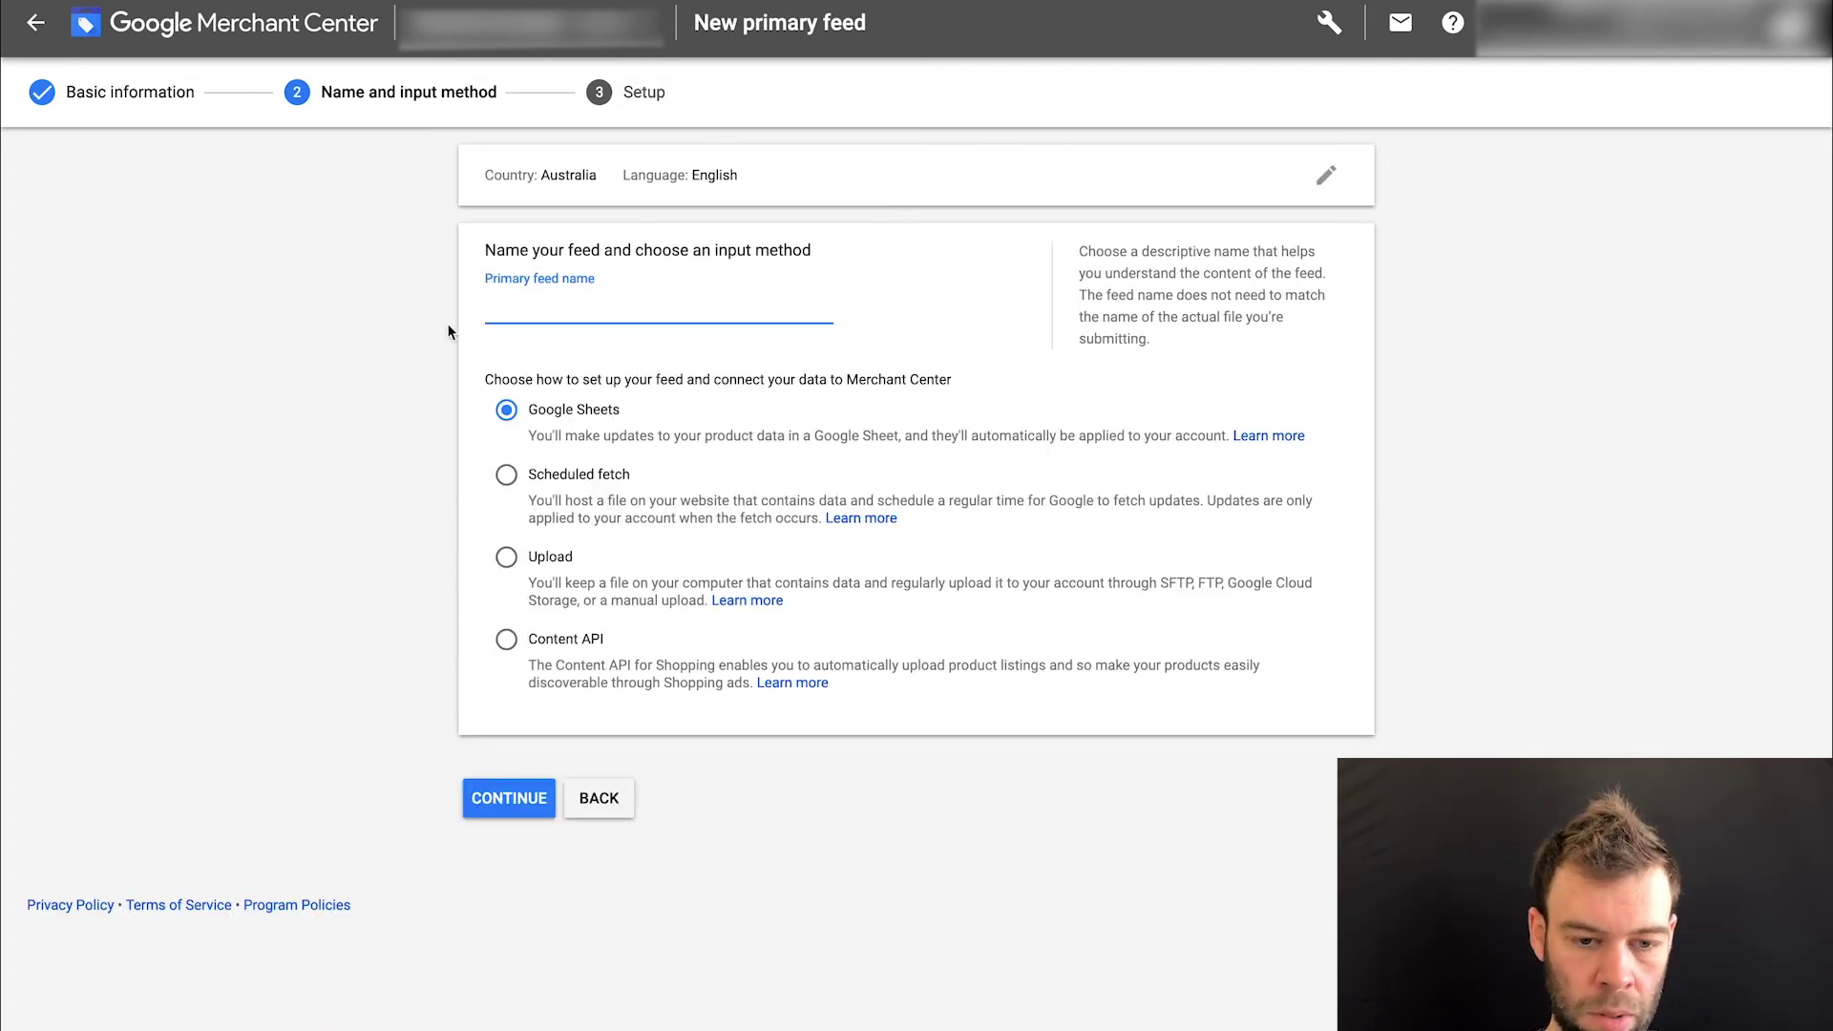
- Name the feed 'Product feed' and choose Scheduled fetch as its input method
{"action": "type", "text": "Product feed"}
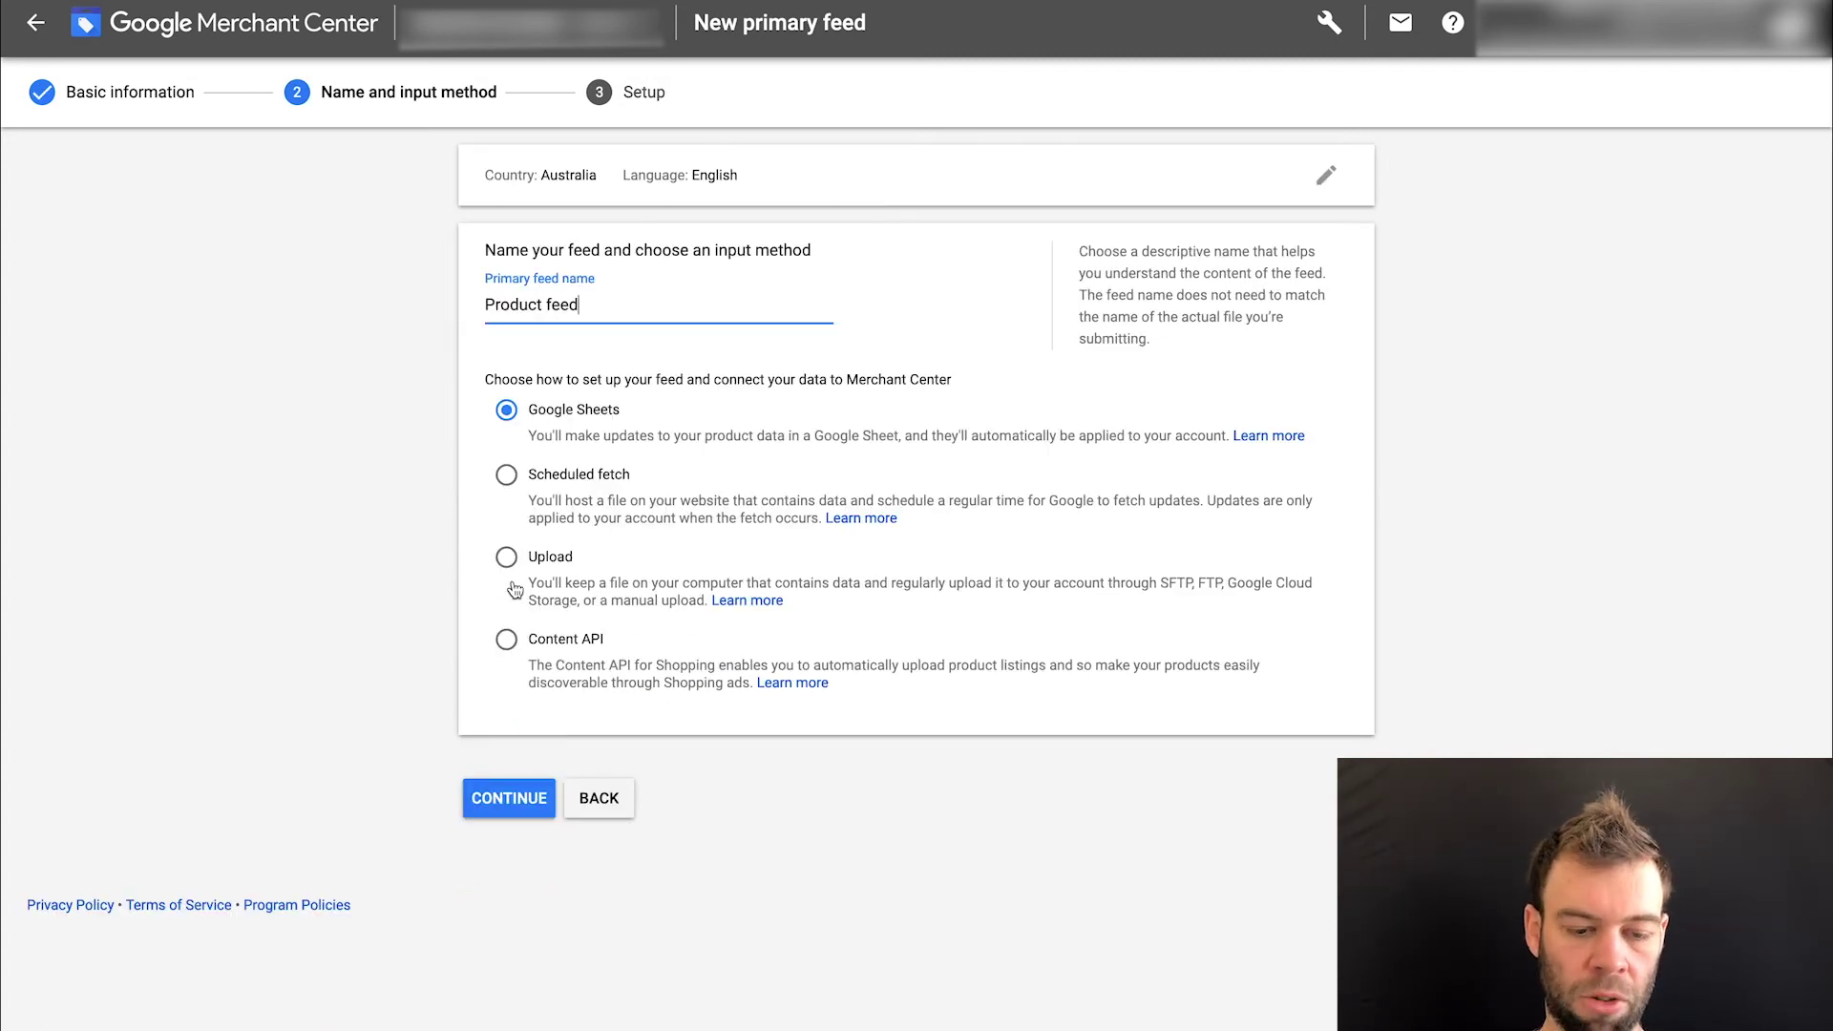
{"action": "left_click", "coordinate": [523, 488]}
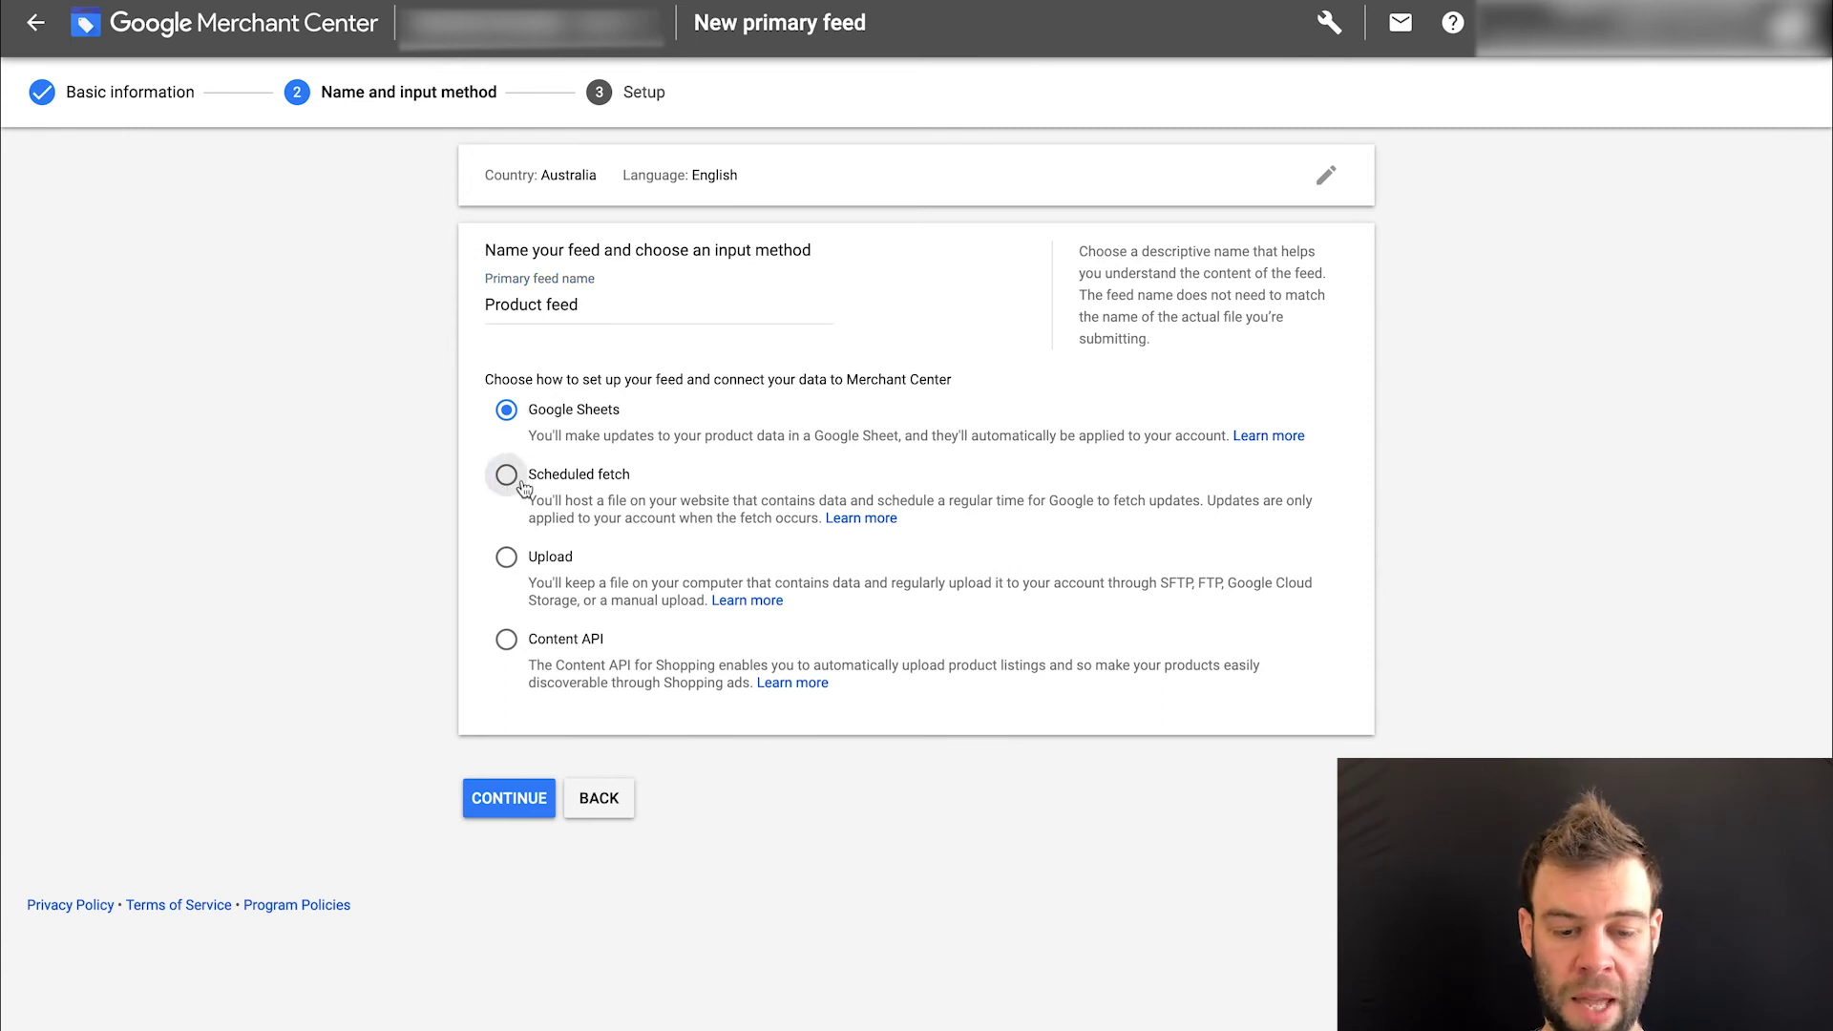
{"action": "left_click", "coordinate": [520, 807]}
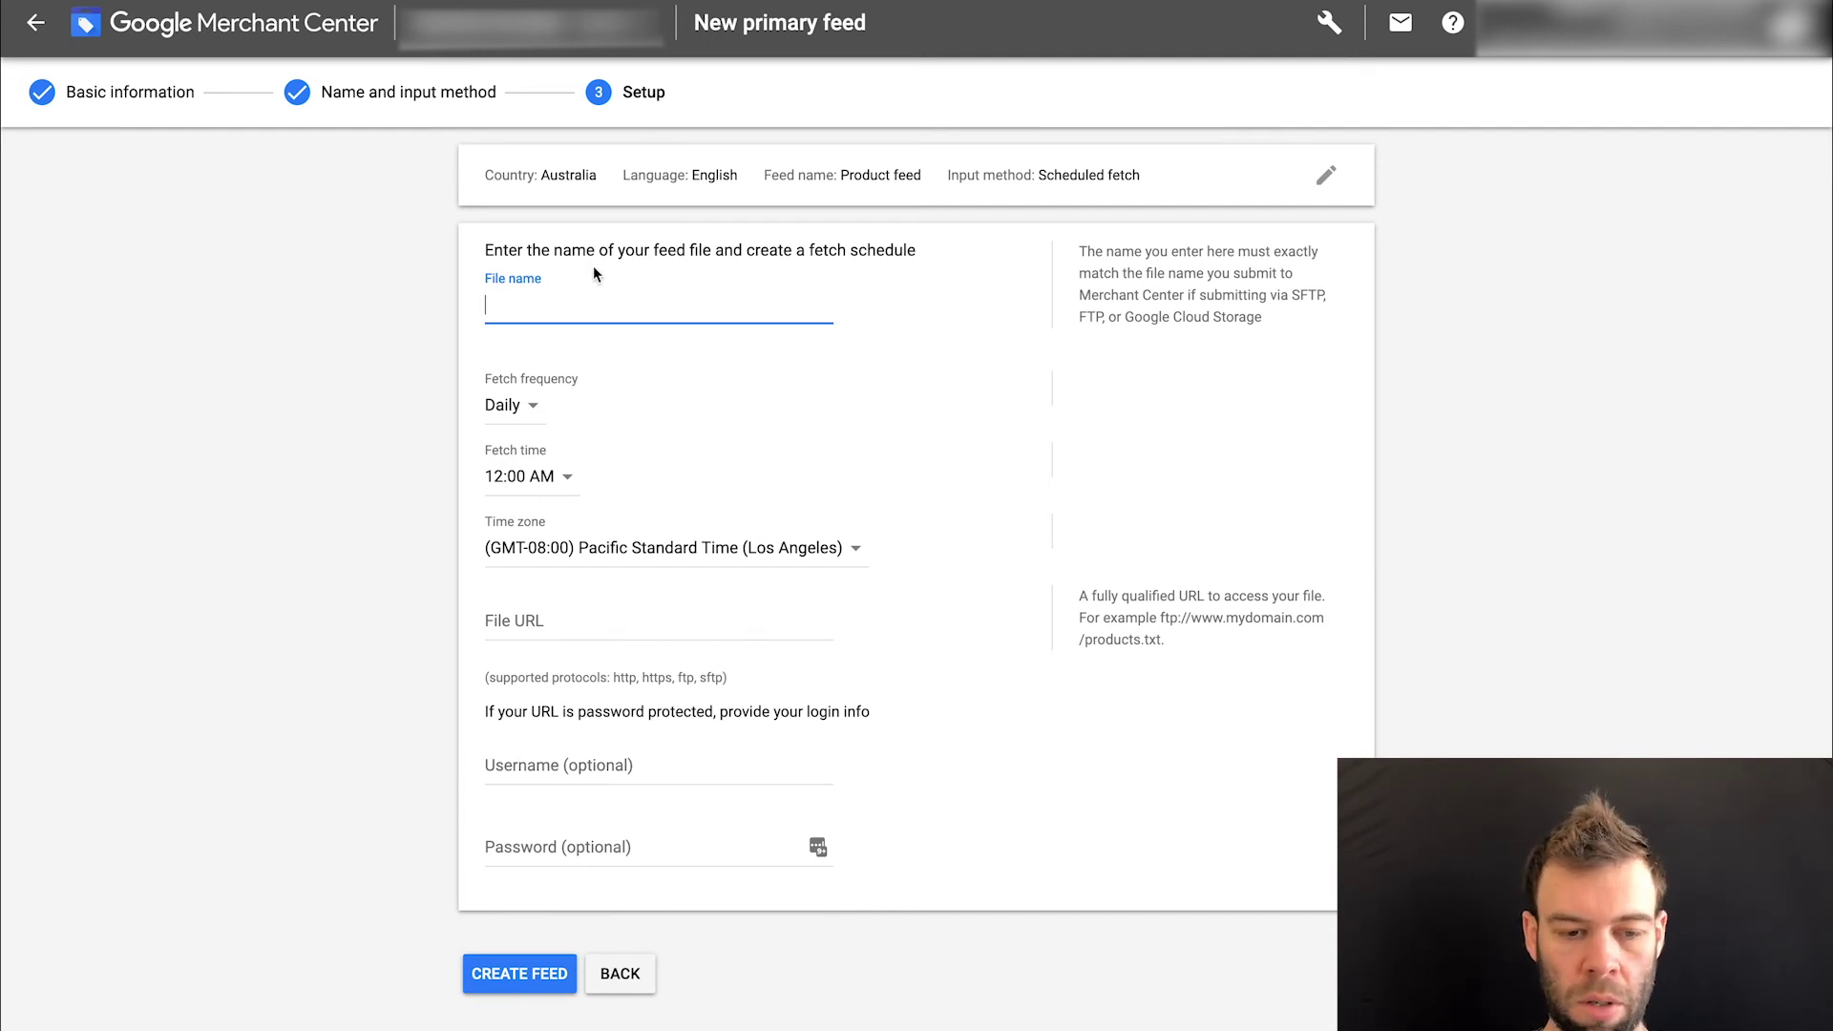
- Enter file name ProductFeed with Daily fetch in Pacific Standard Time, and copy the store's feed URL
{"action": "type", "text": "ProductFeed"}
{"action": "left_click", "coordinate": [506, 405]}
{"action": "left_click", "coordinate": [361, 401]}
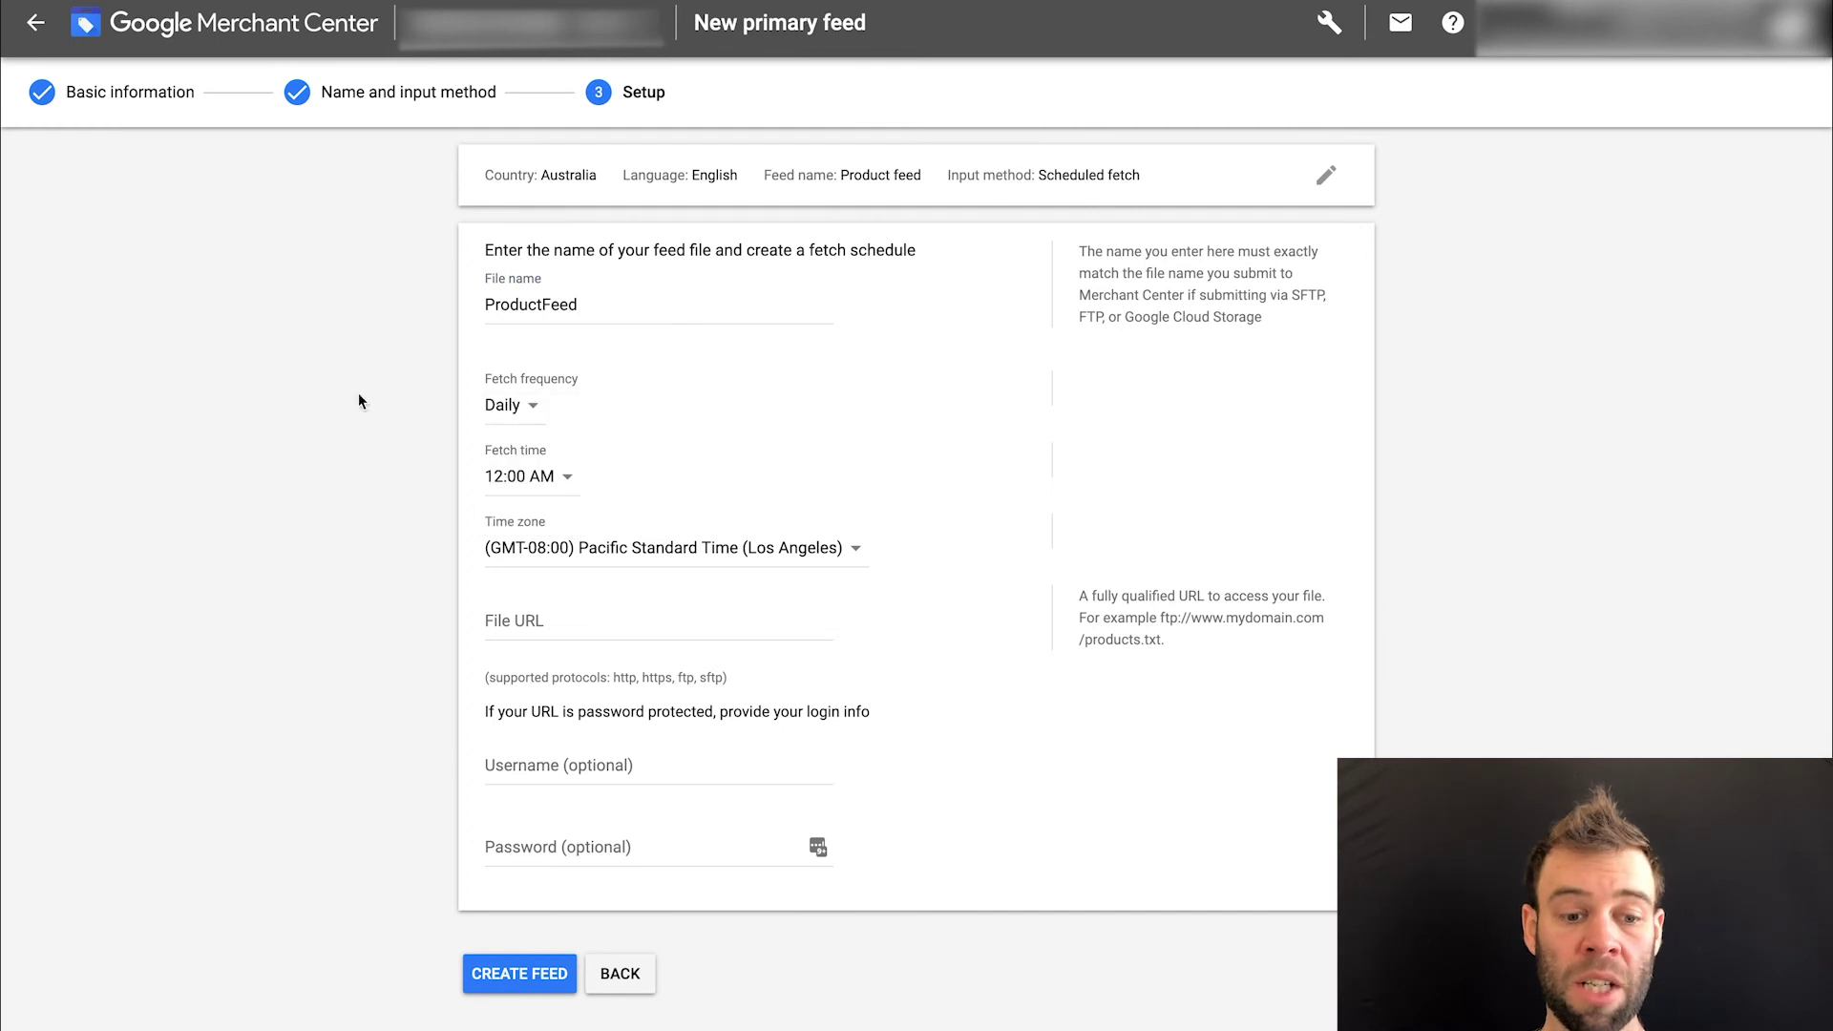
{"action": "left_click", "coordinate": [505, 406]}
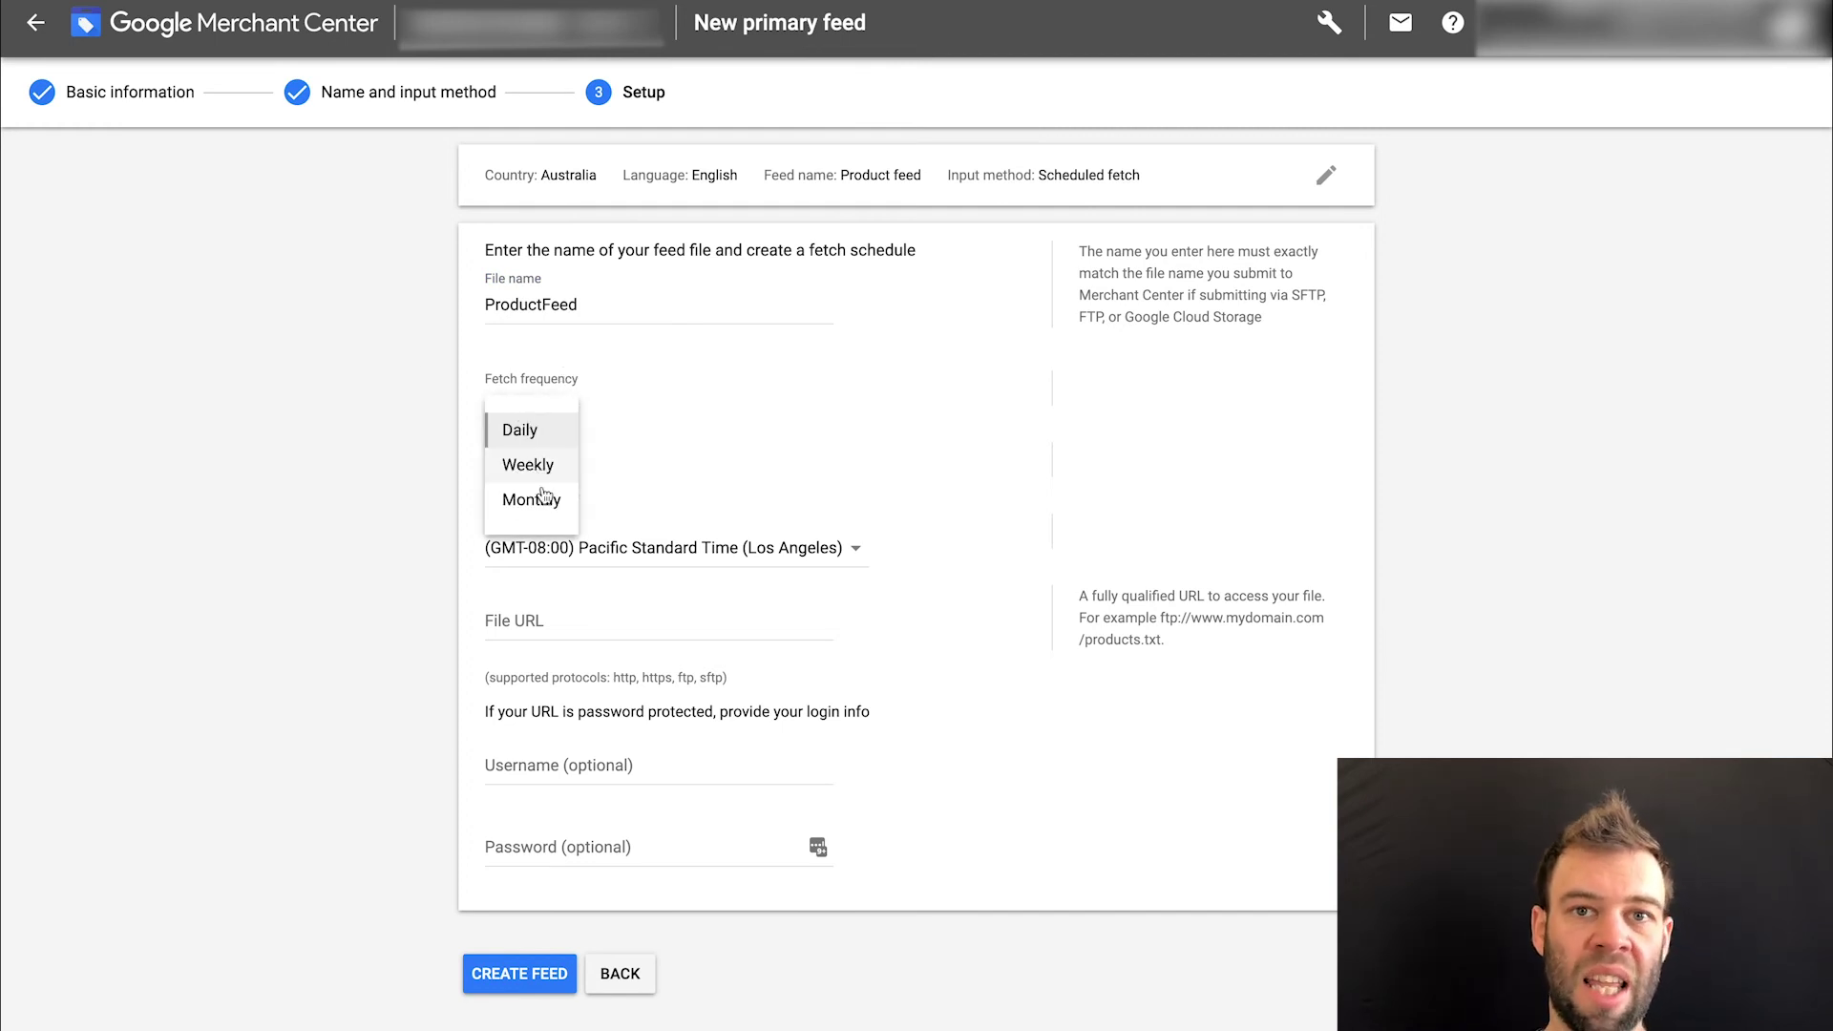
{"action": "left_click", "coordinate": [750, 444]}
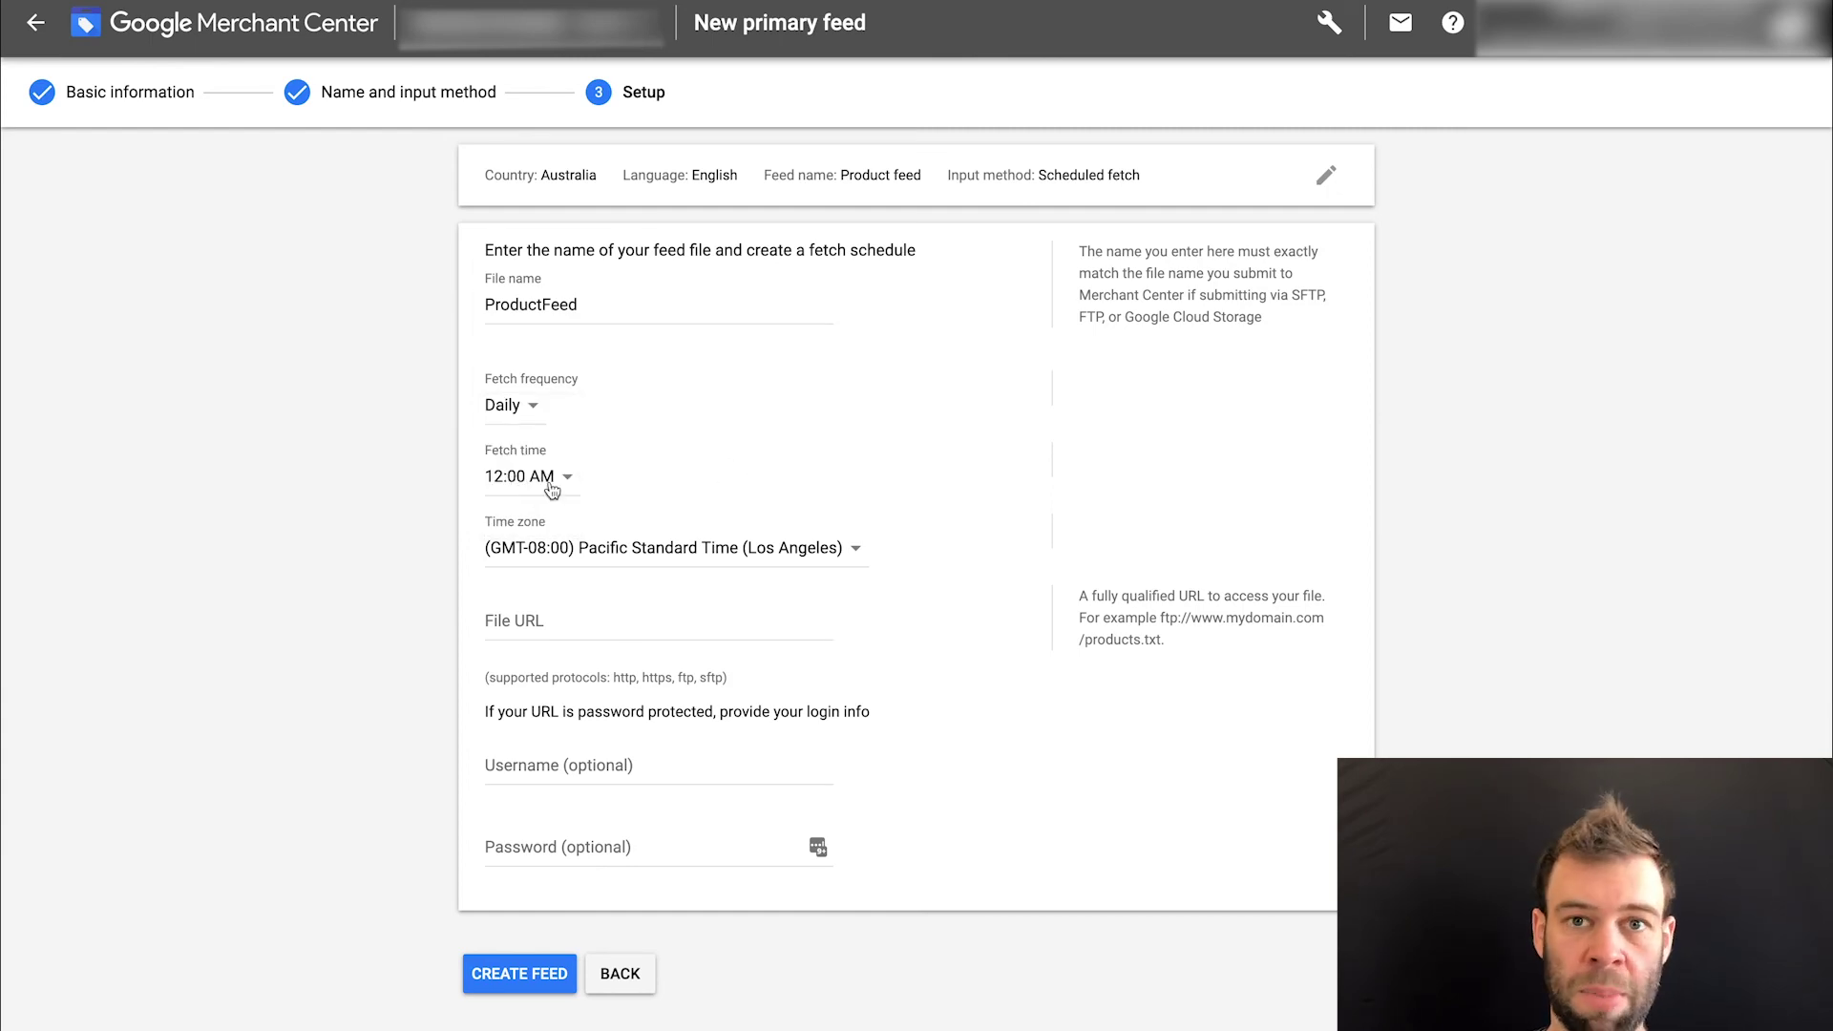
{"action": "left_click", "coordinate": [642, 561]}
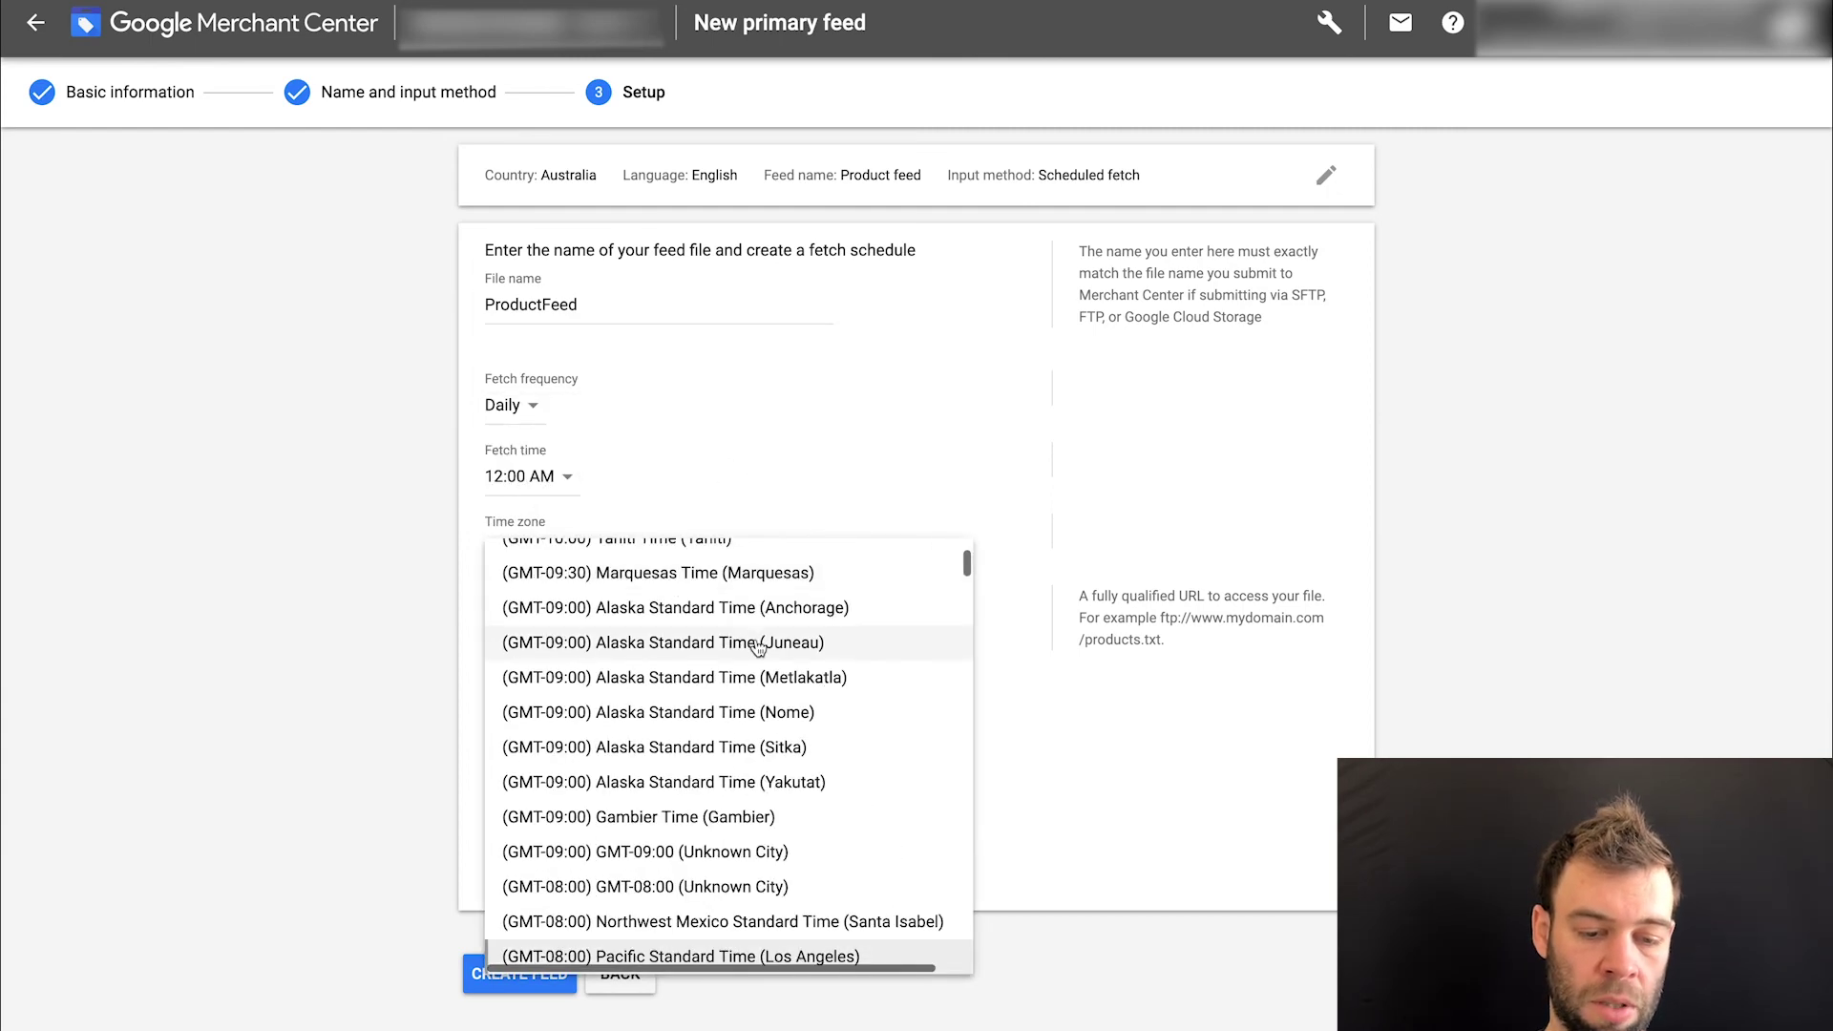
{"action": "left_click", "coordinate": [215, 454]}
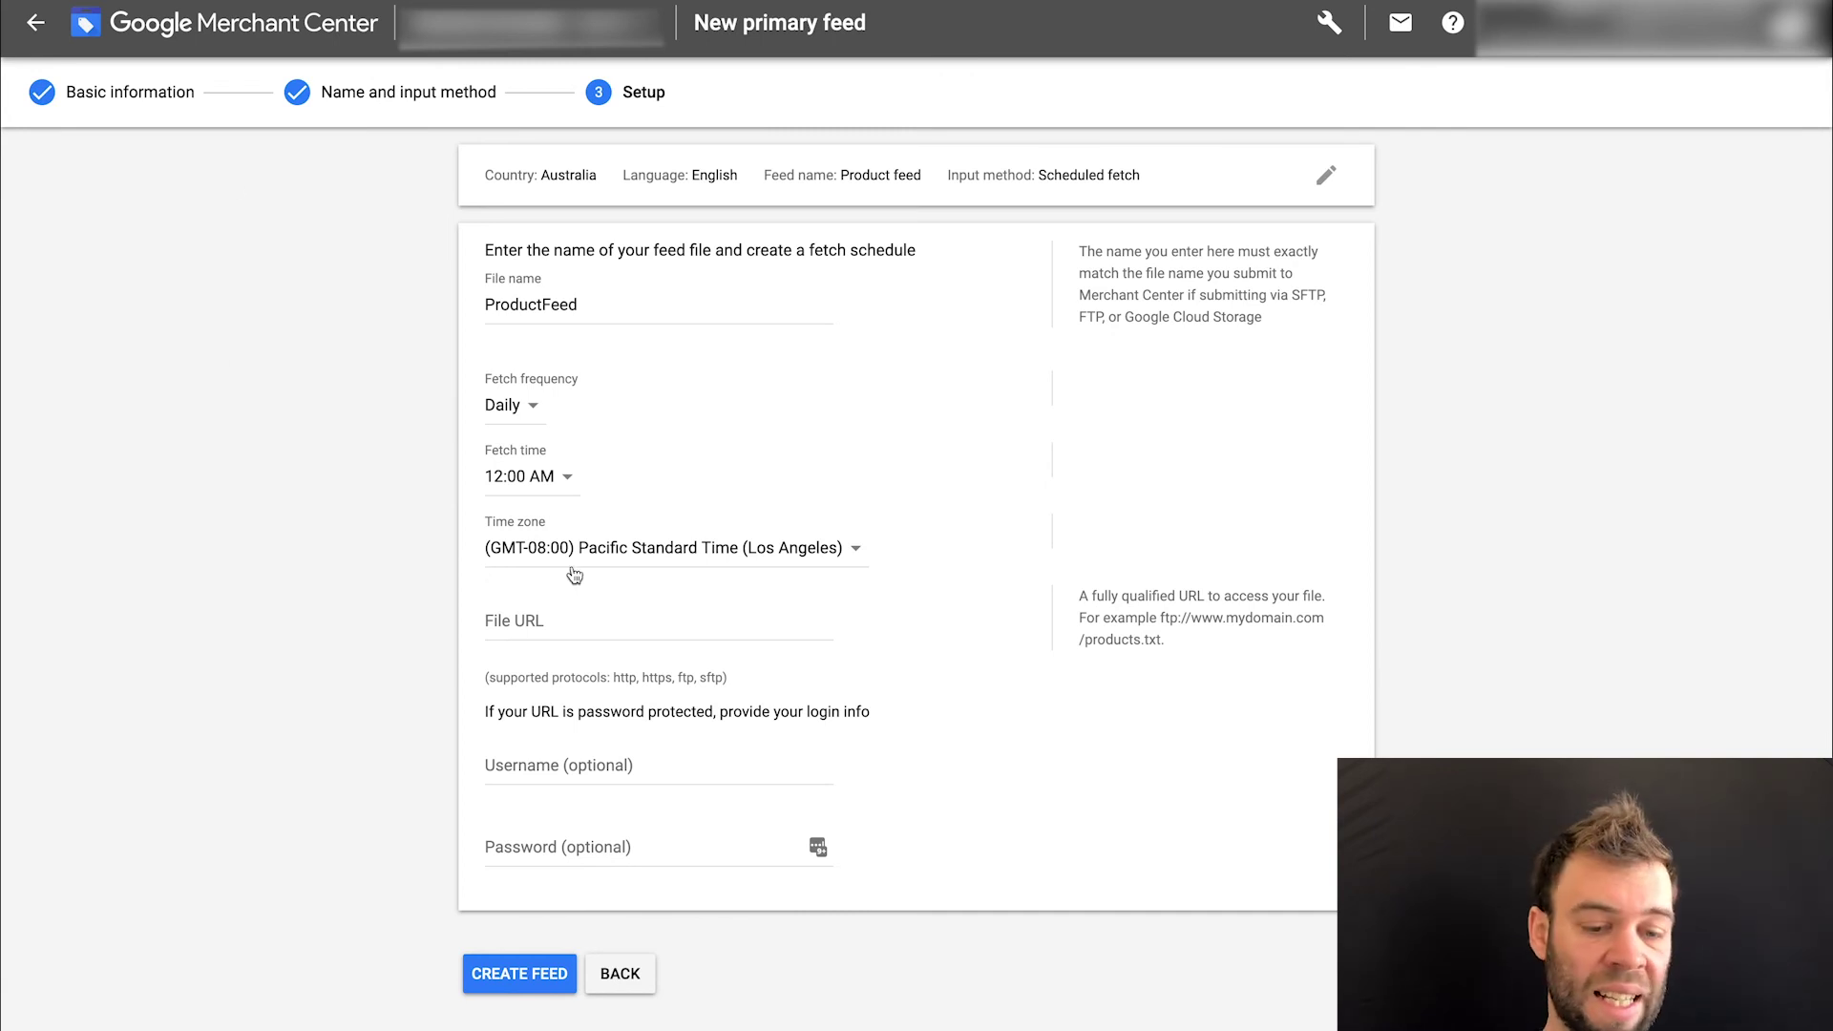
{"action": "left_click", "coordinate": [571, 638]}
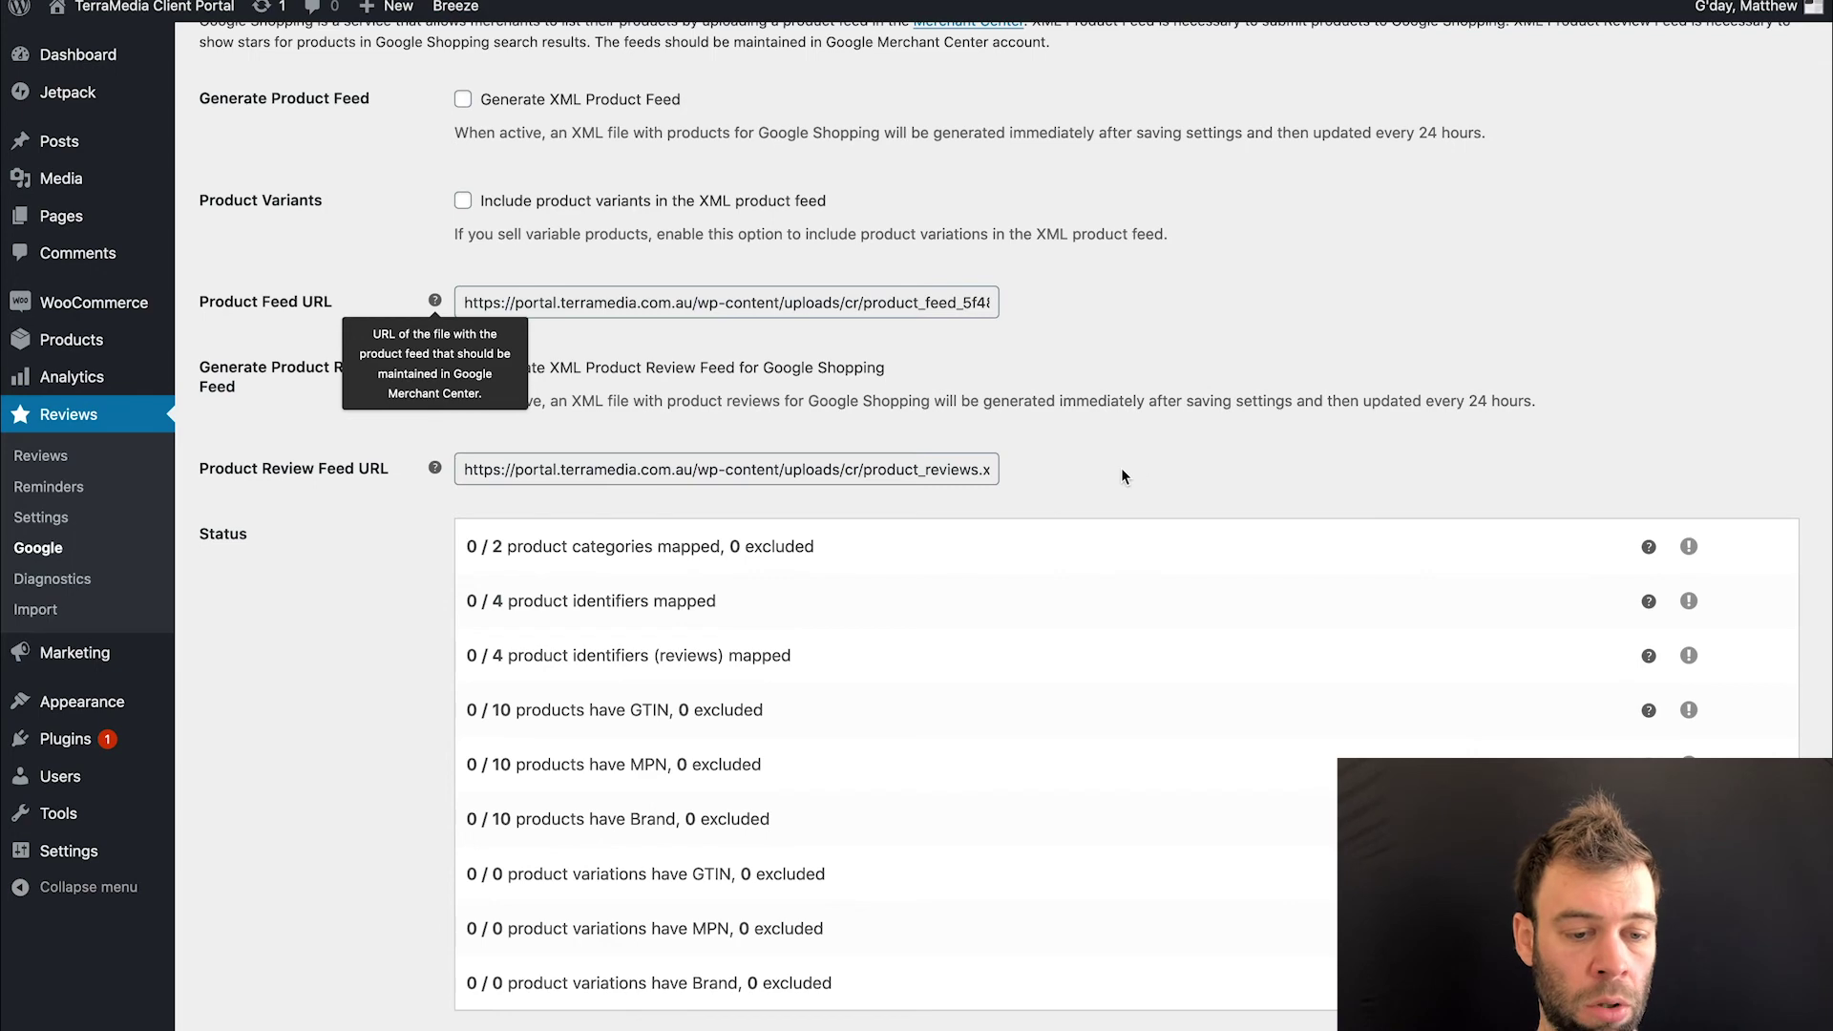
{"action": "scroll", "coordinate": [1120, 467], "scroll_direction": "up", "scroll_amount": 5}
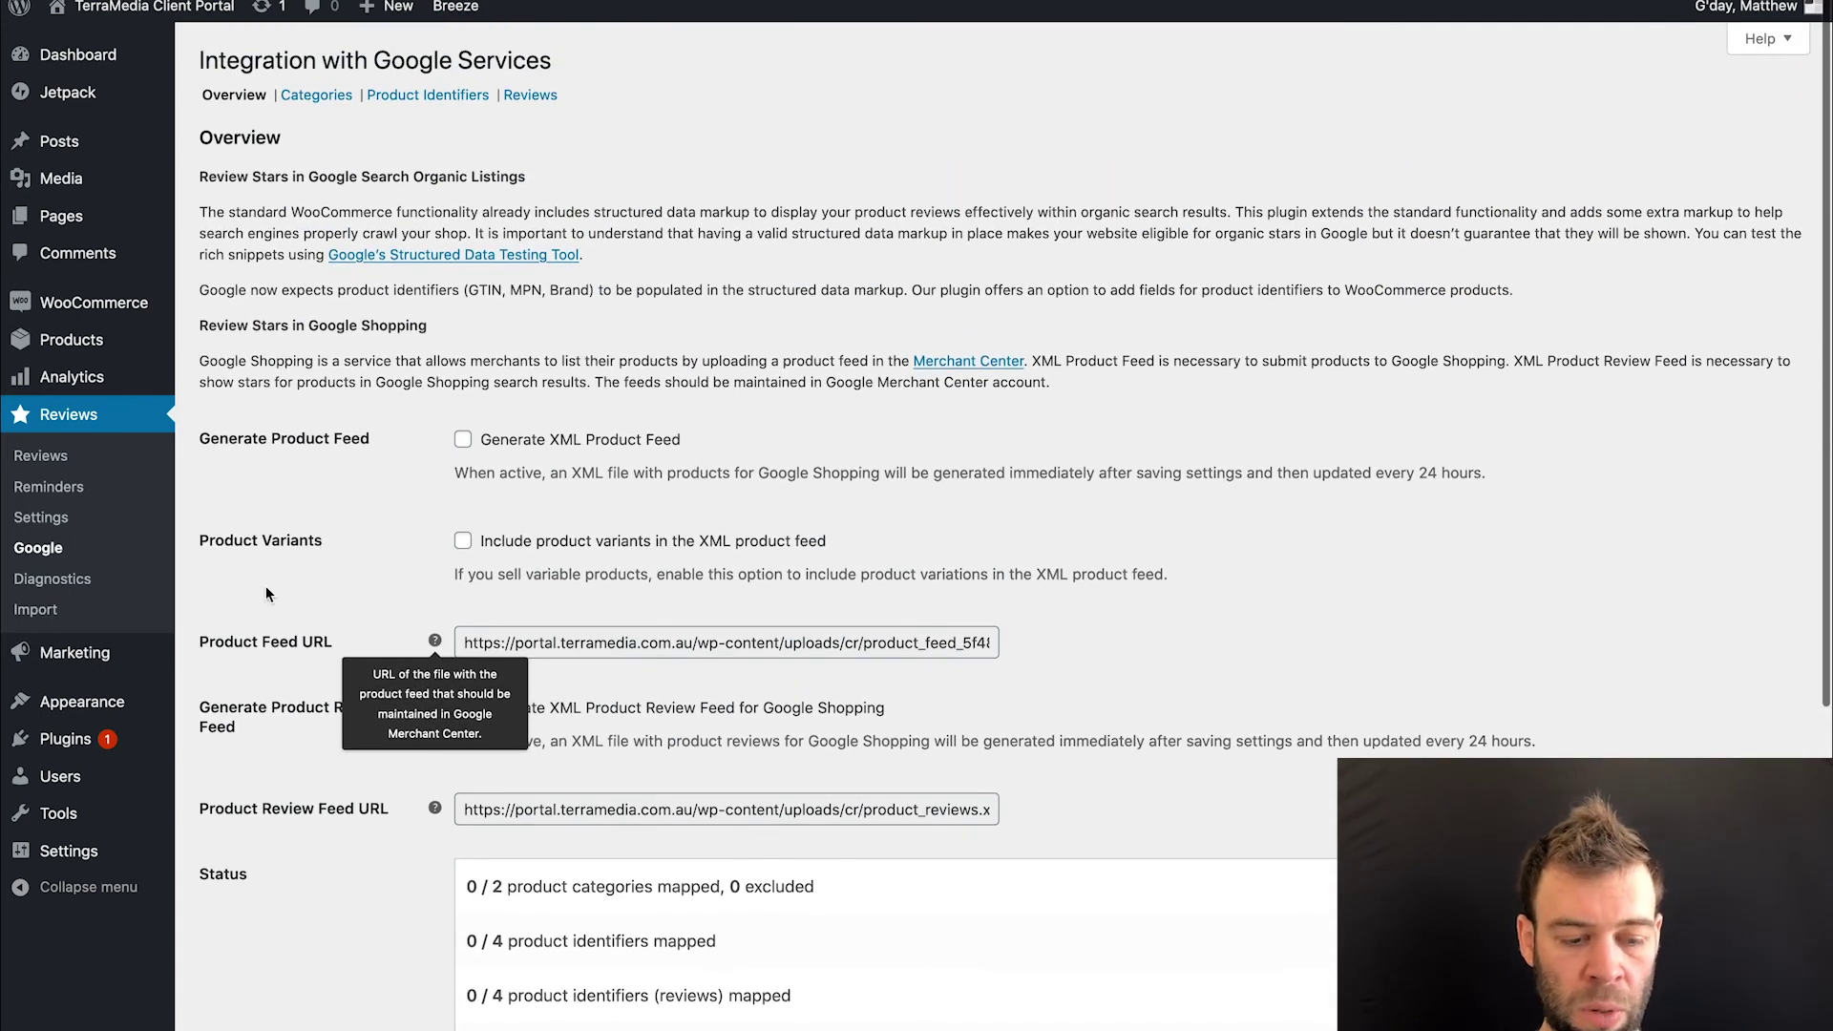
{"action": "left_click", "coordinate": [676, 641]}
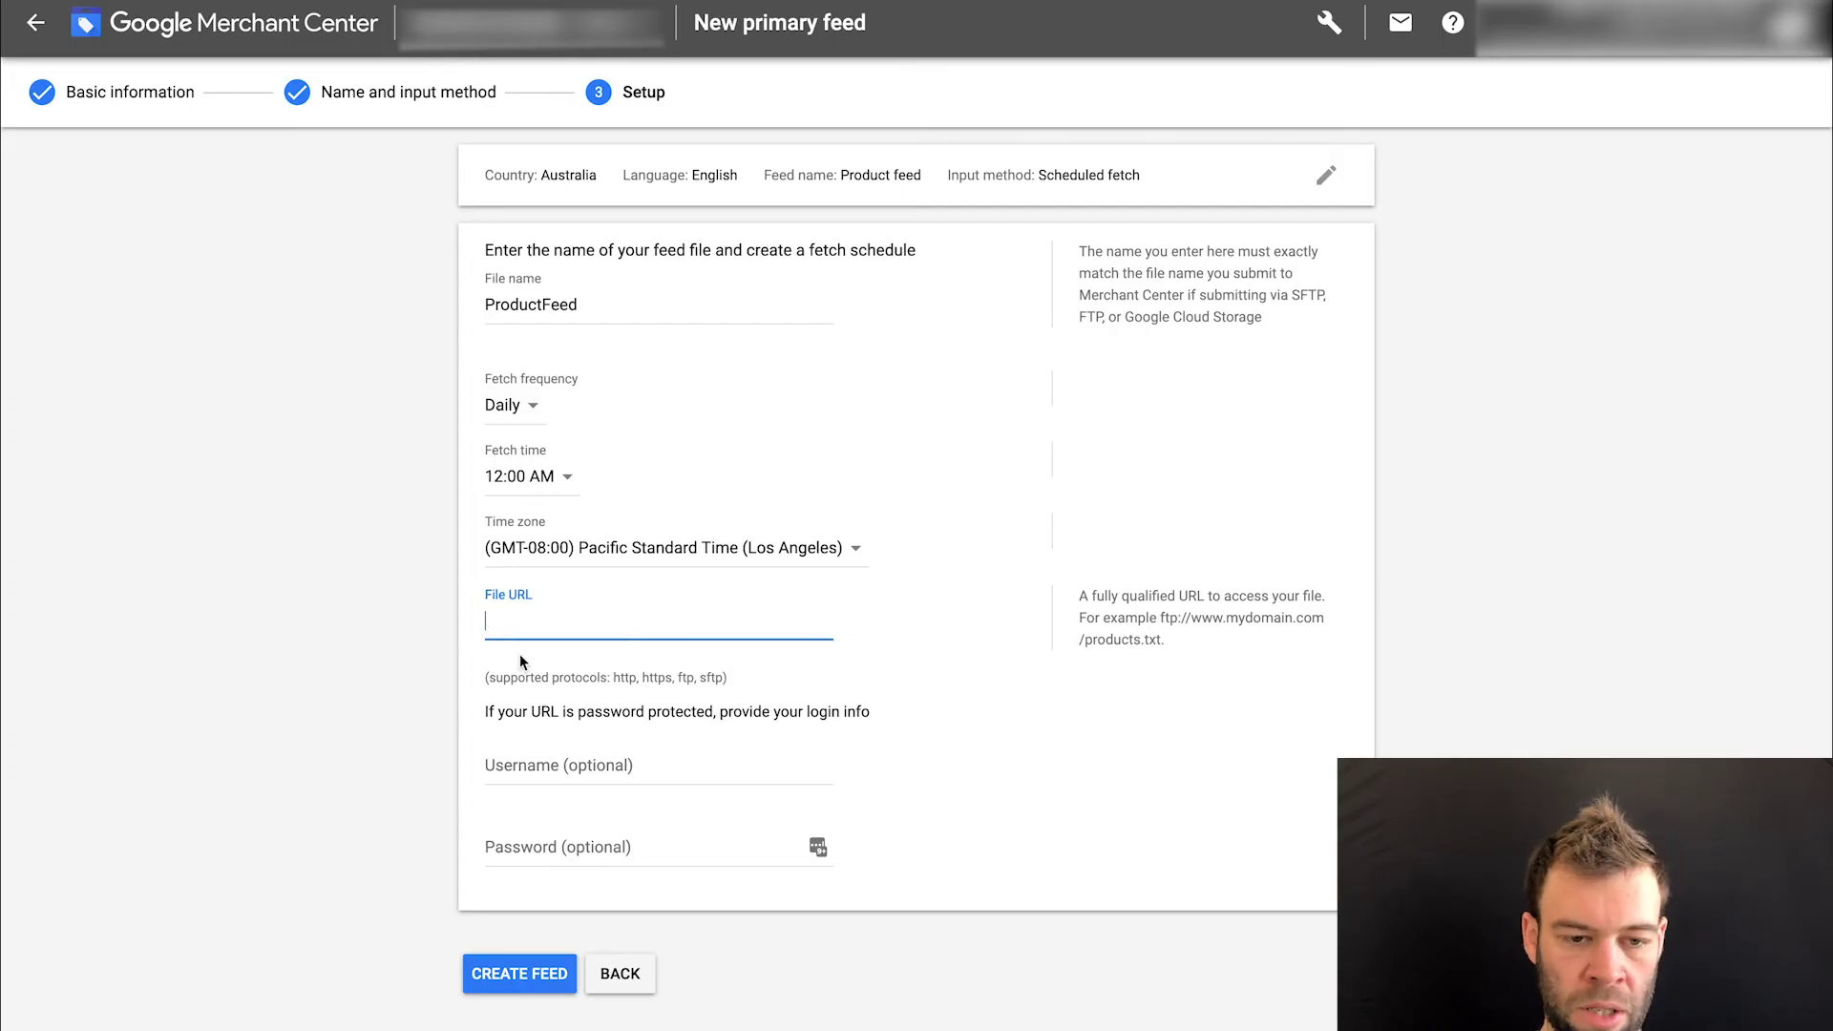
- Paste the product_feed_5f48664b68445.xml address as the File URL and create the feed
{"action": "key", "text": "ctrl+v"}
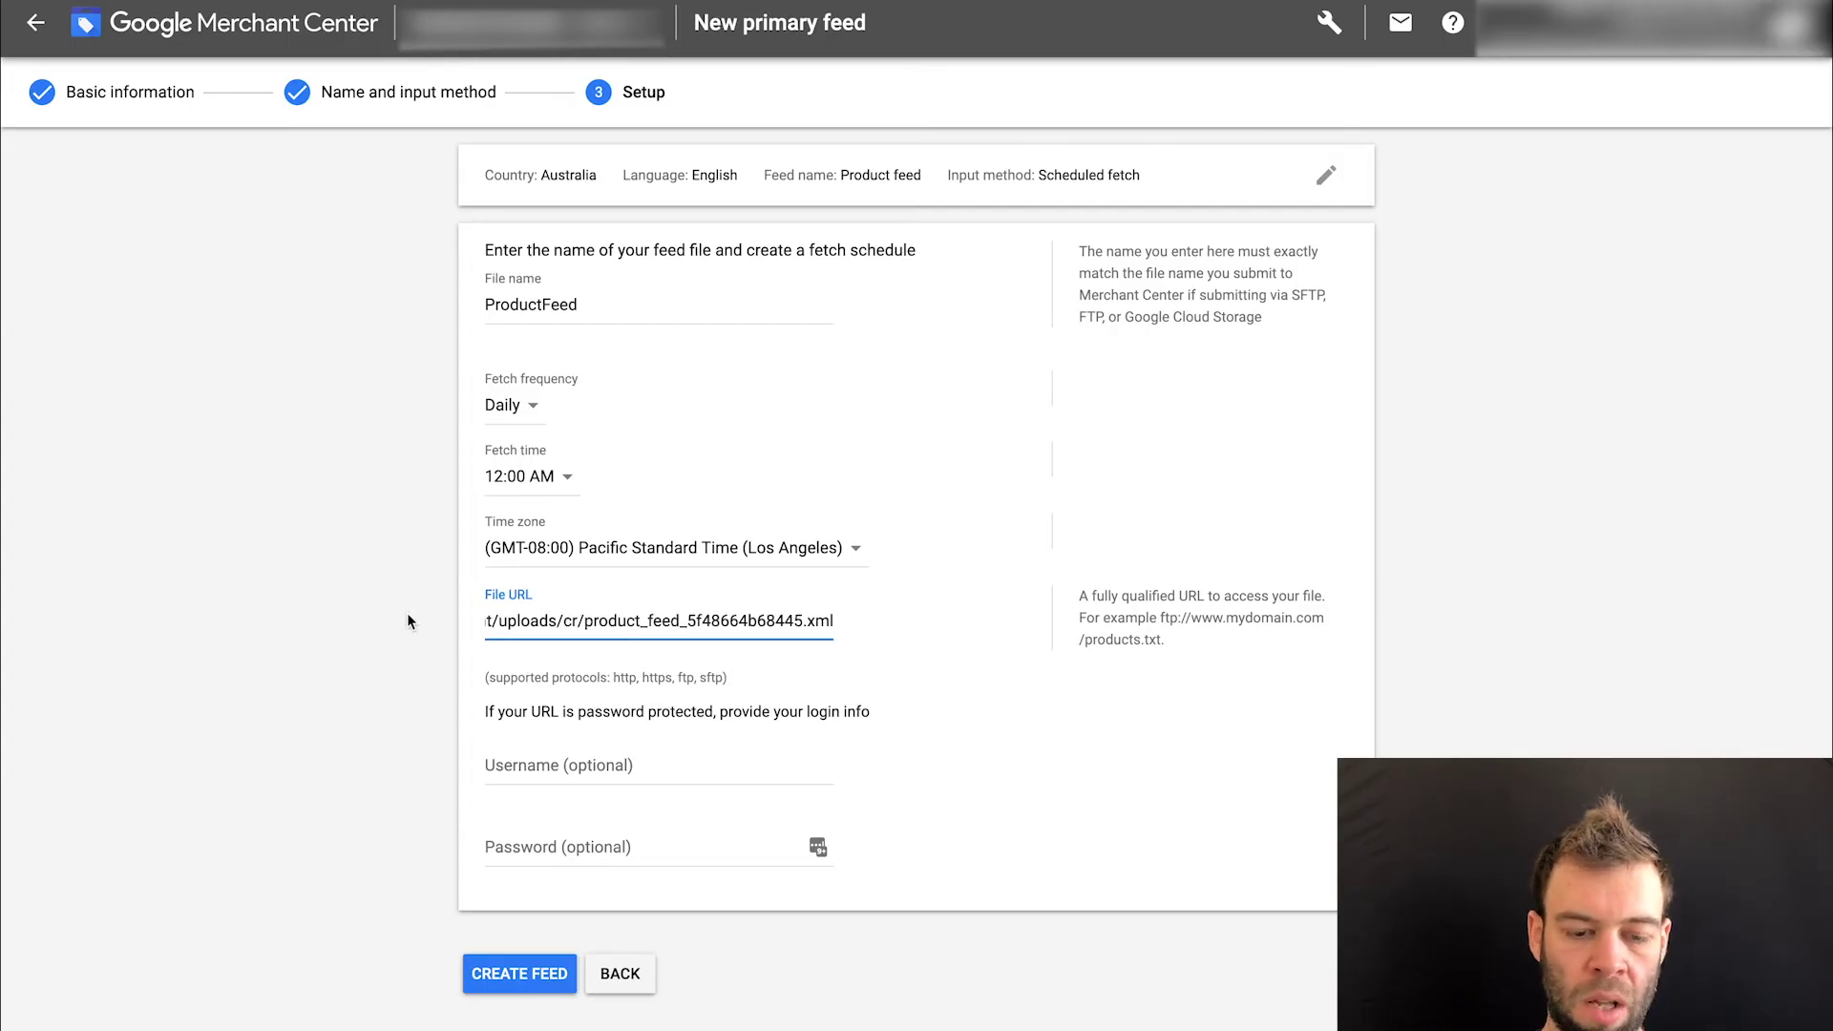
{"action": "left_click", "coordinate": [359, 676]}
{"action": "scroll", "coordinate": [358, 676], "scroll_direction": "down", "scroll_amount": 1}
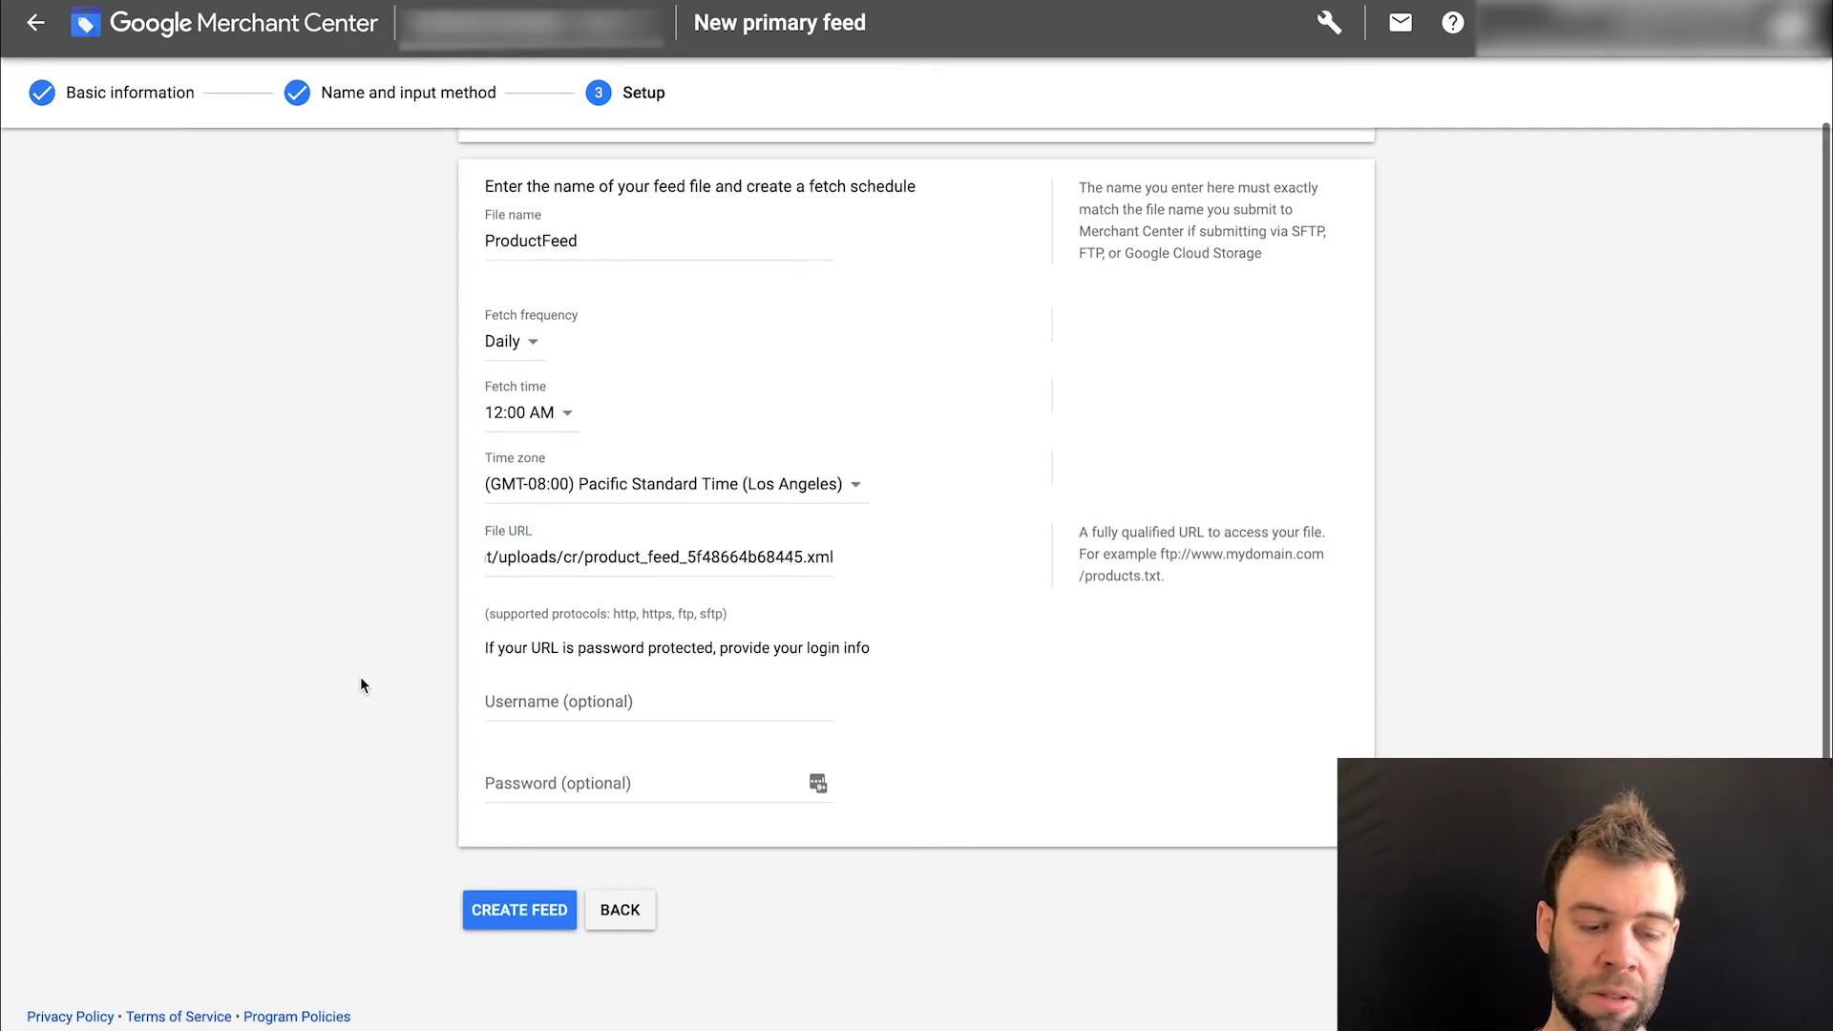
{"action": "left_click", "coordinate": [518, 907]}
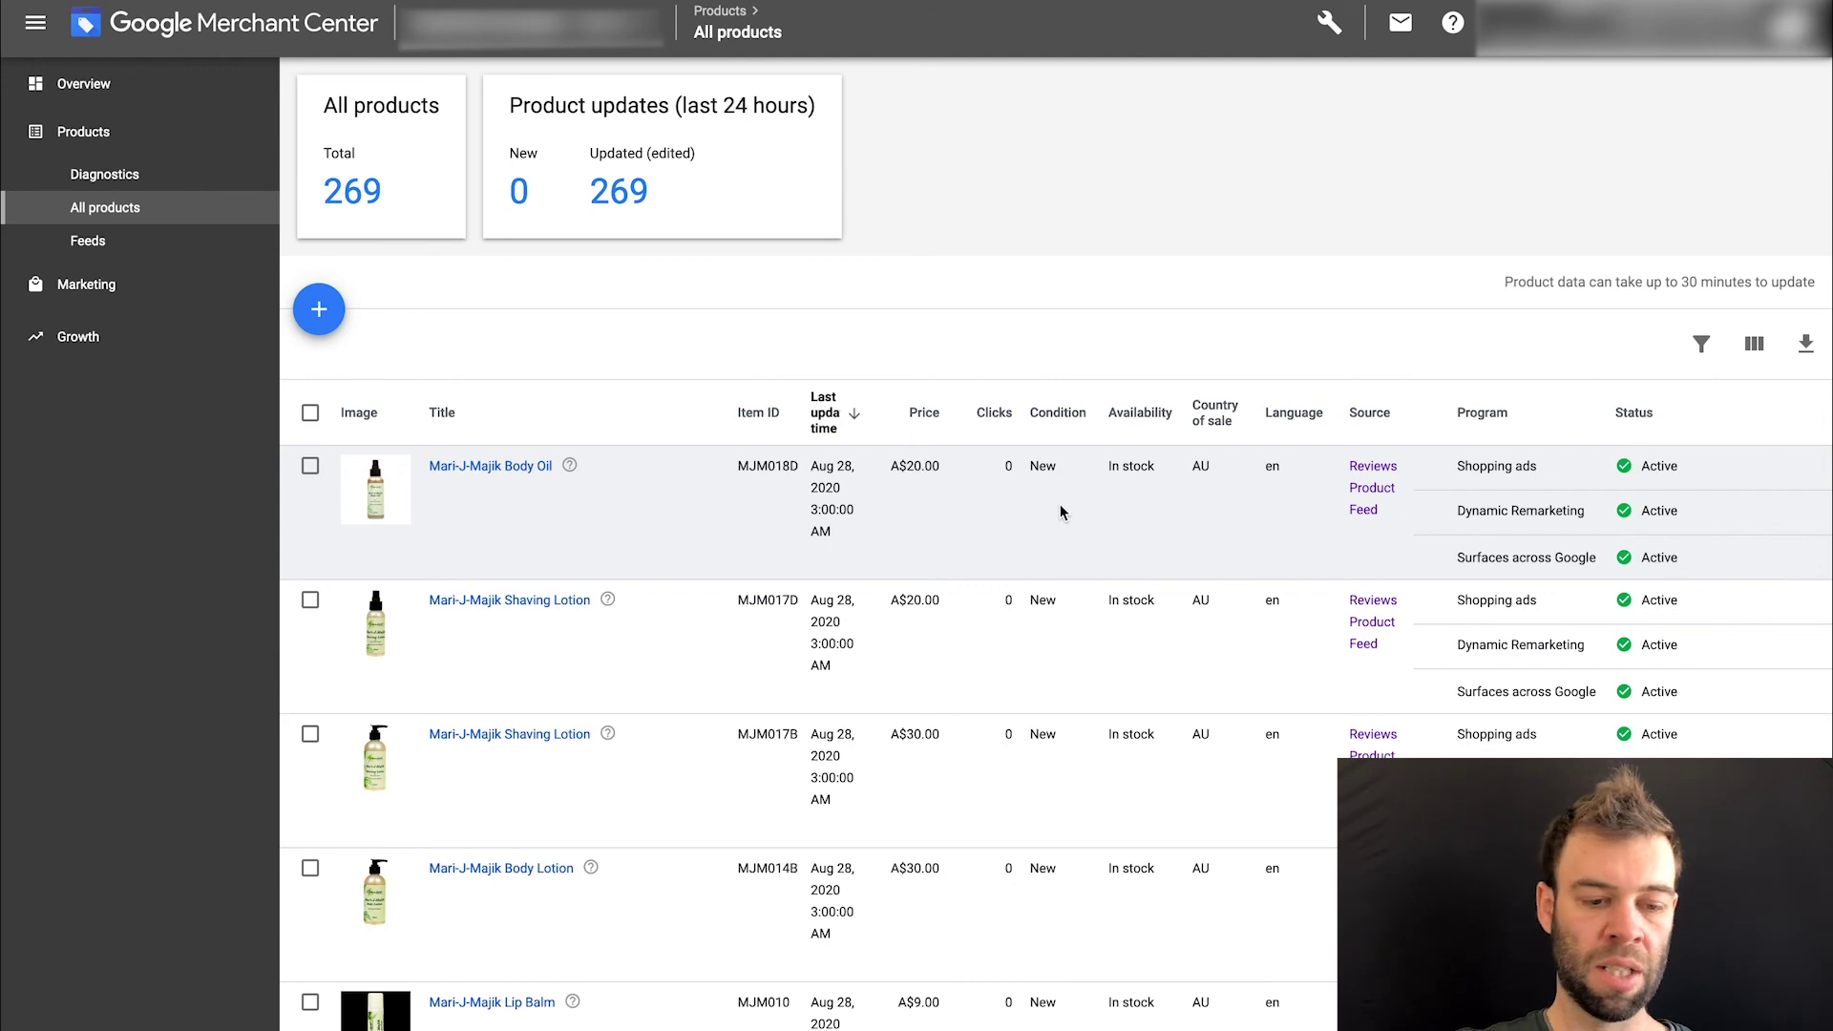
{"action": "scroll", "coordinate": [1060, 506], "scroll_direction": "down", "scroll_amount": 2}
{"action": "scroll", "coordinate": [1059, 504], "scroll_direction": "up", "scroll_amount": 2}
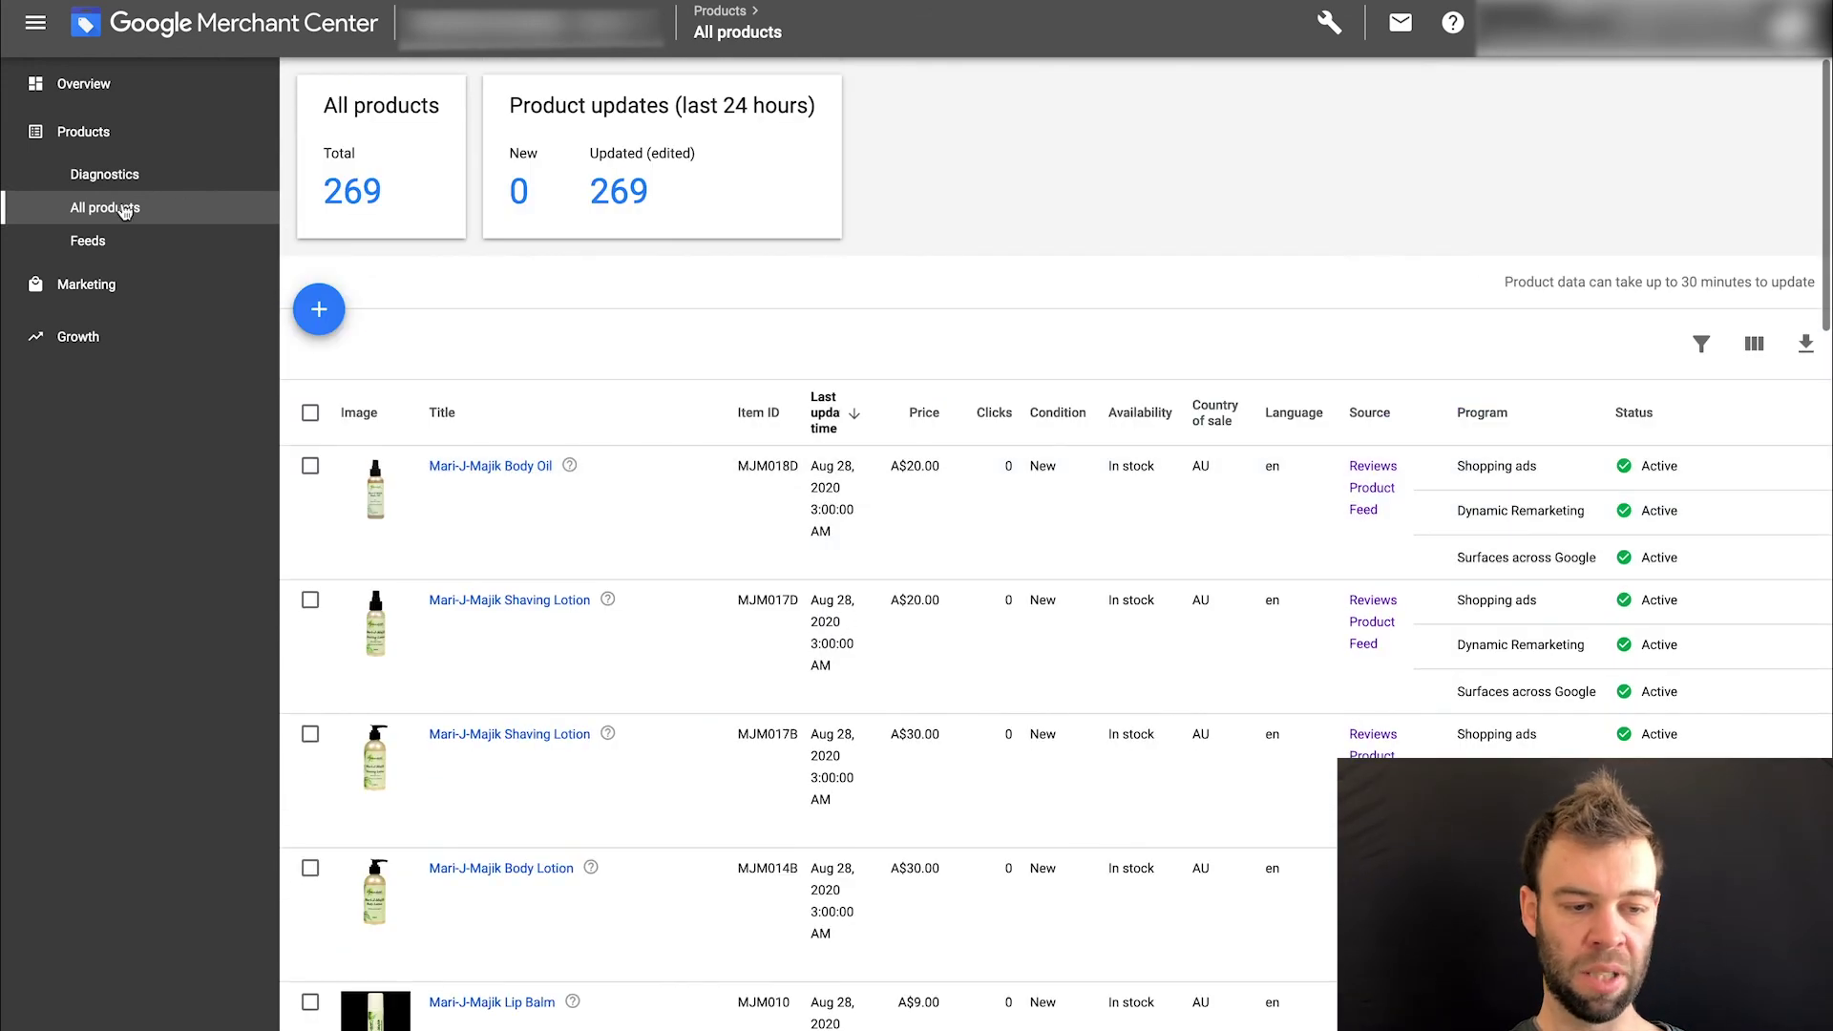
{"action": "scroll", "coordinate": [1185, 467], "scroll_direction": "down", "scroll_amount": 5}
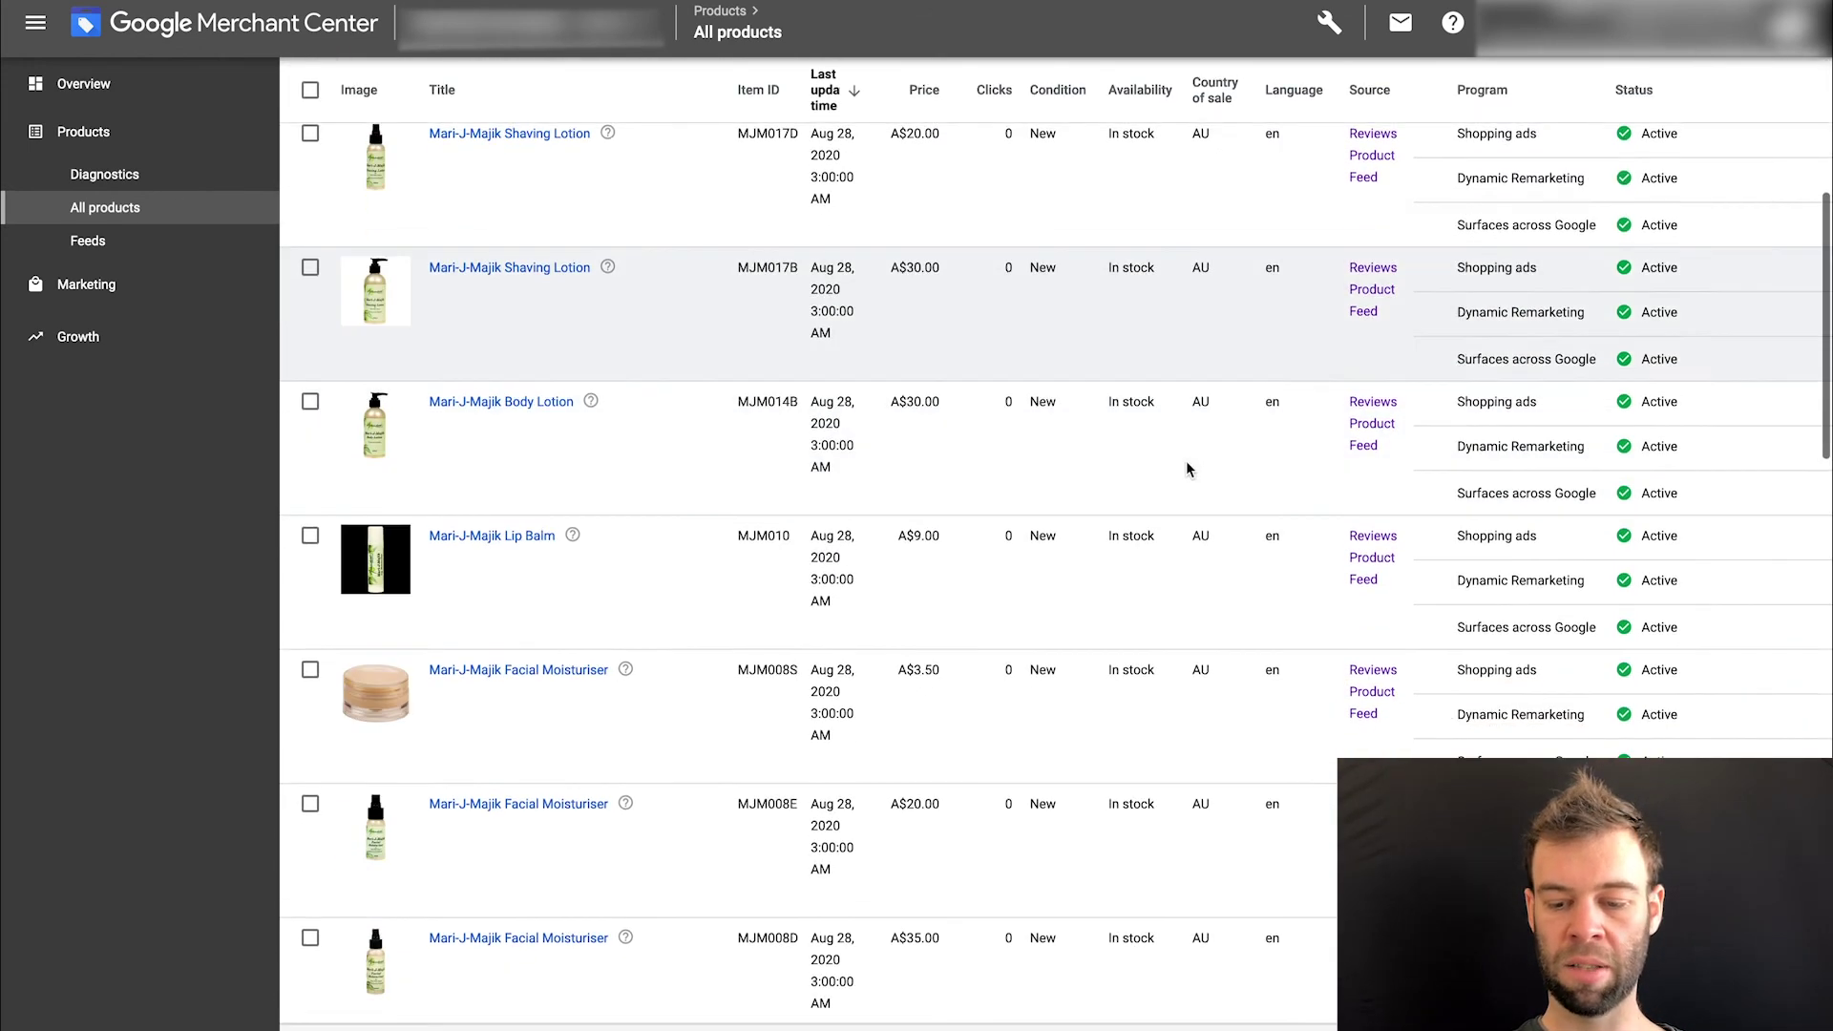
{"action": "scroll", "coordinate": [1186, 467], "scroll_direction": "up", "scroll_amount": 3}
{"action": "scroll", "coordinate": [1185, 467], "scroll_direction": "up", "scroll_amount": 2}
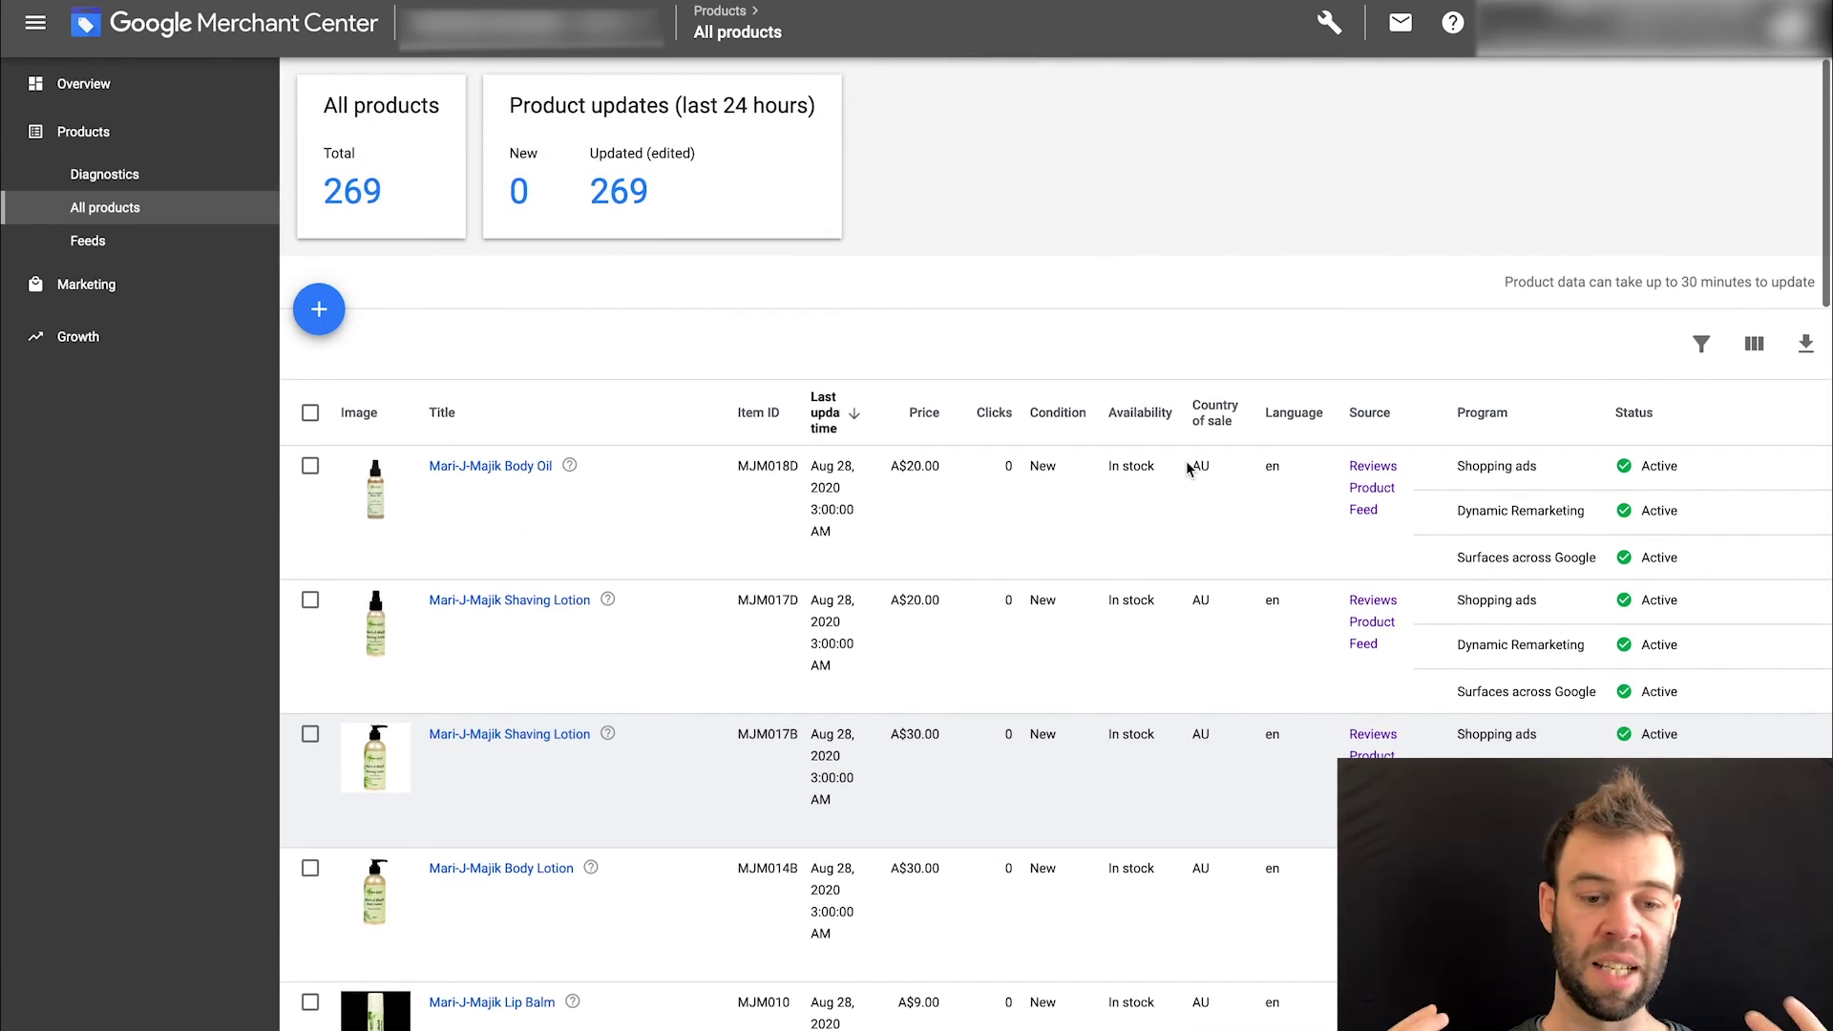